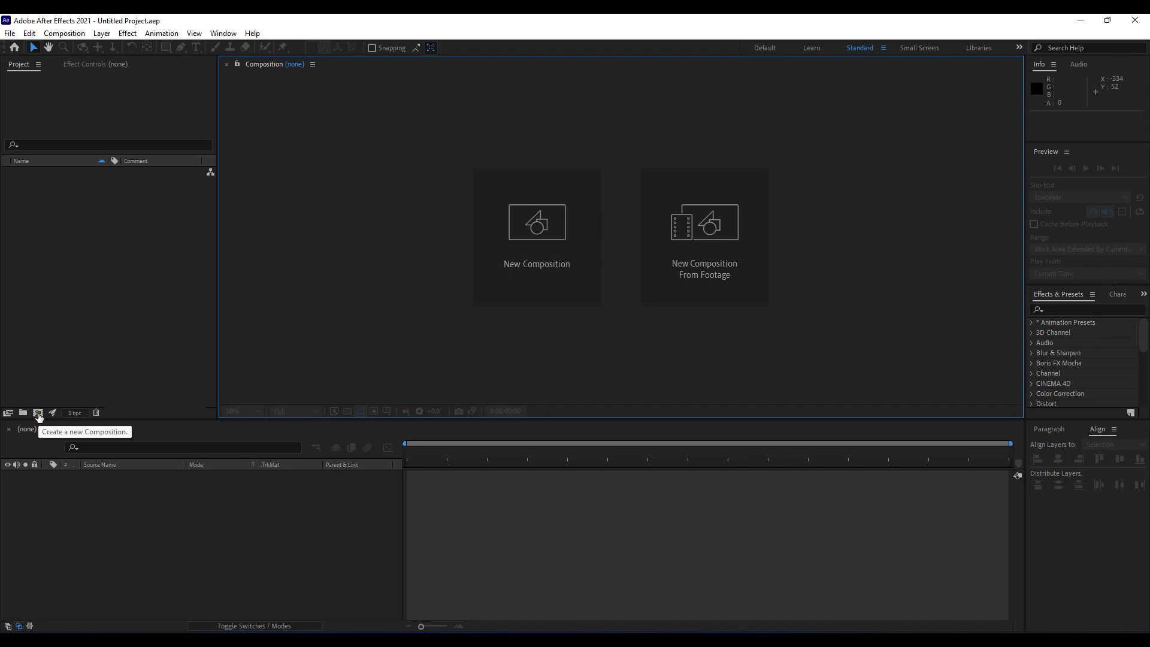
Step: Create a new composition named Main Com with a size of 1920 x 1080 px
click(38, 412)
drag(796, 178, 420, 225)
text(Mai)
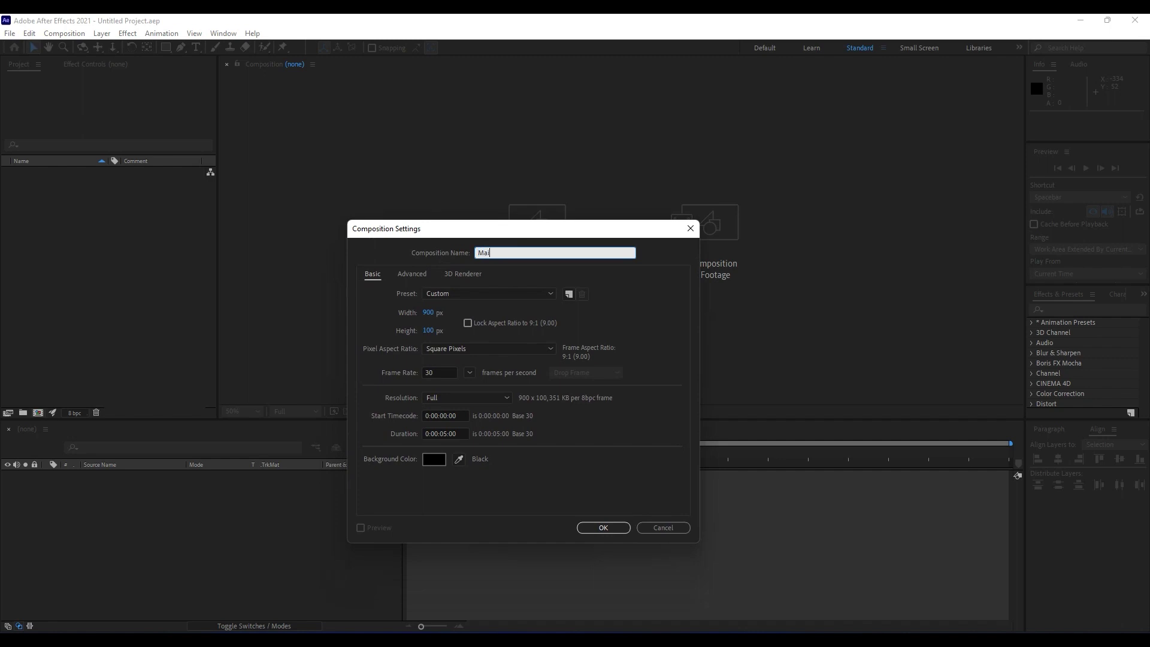
text(jnComp)
key(BackSpace)
key(BackSpace)
key(BackSpace)
text(om)
click(429, 312)
text(1920)
click(433, 330)
text(1080)
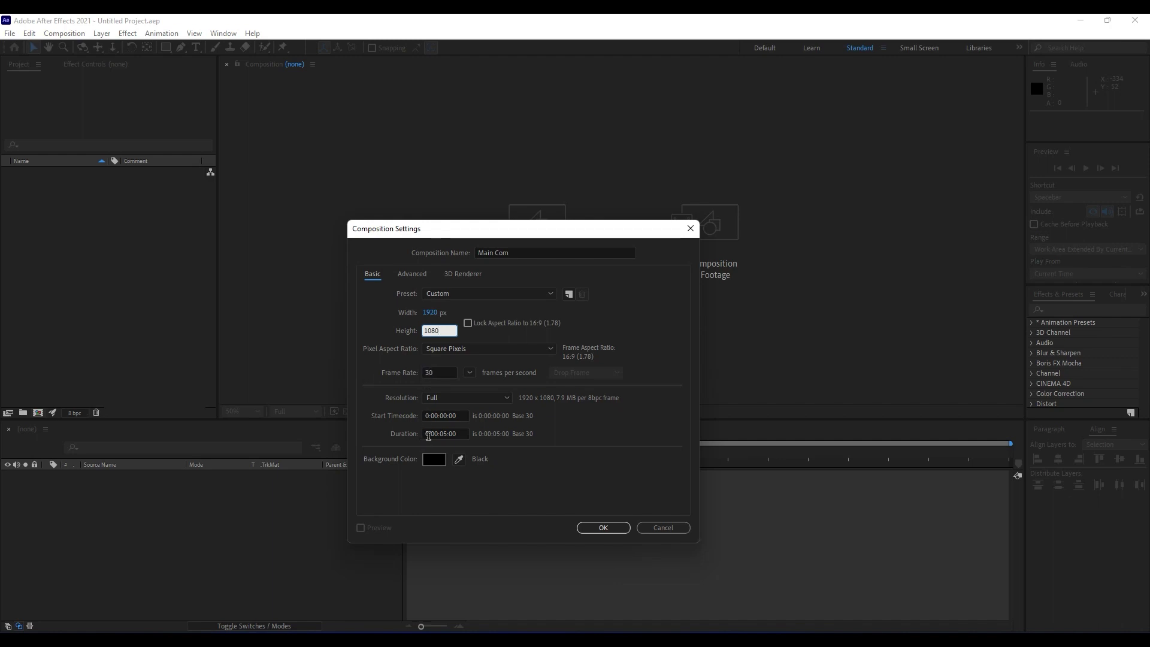
click(602, 527)
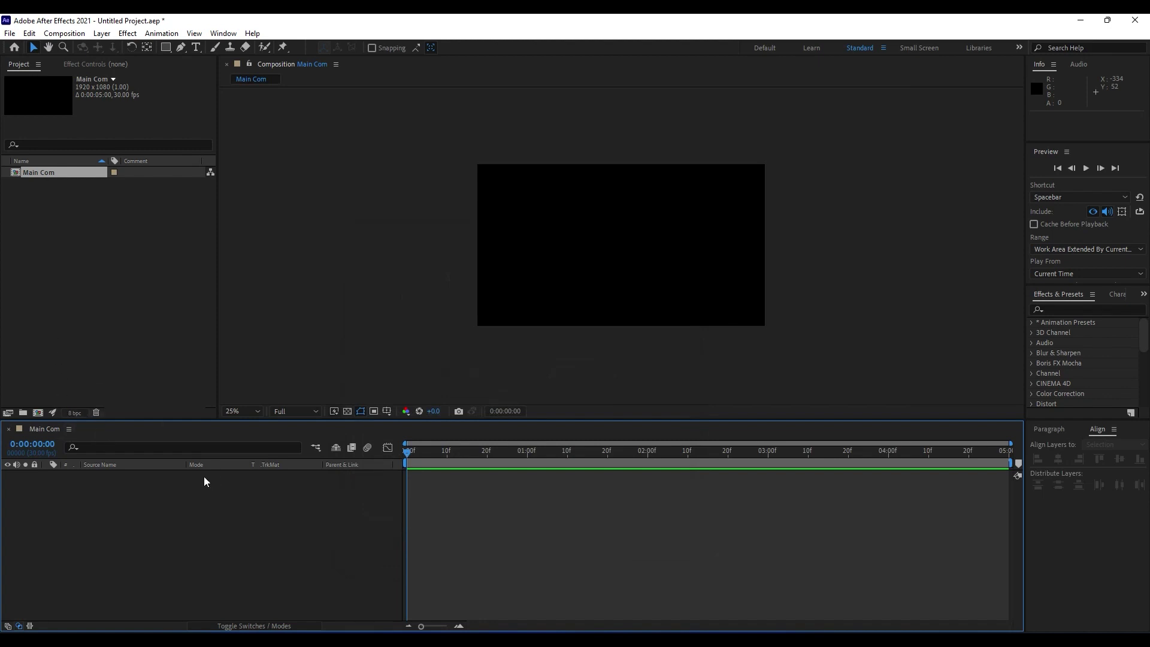
Step: Create another composition named Points + Animation, keeping the 1920 x 1080 px settings
click(37, 413)
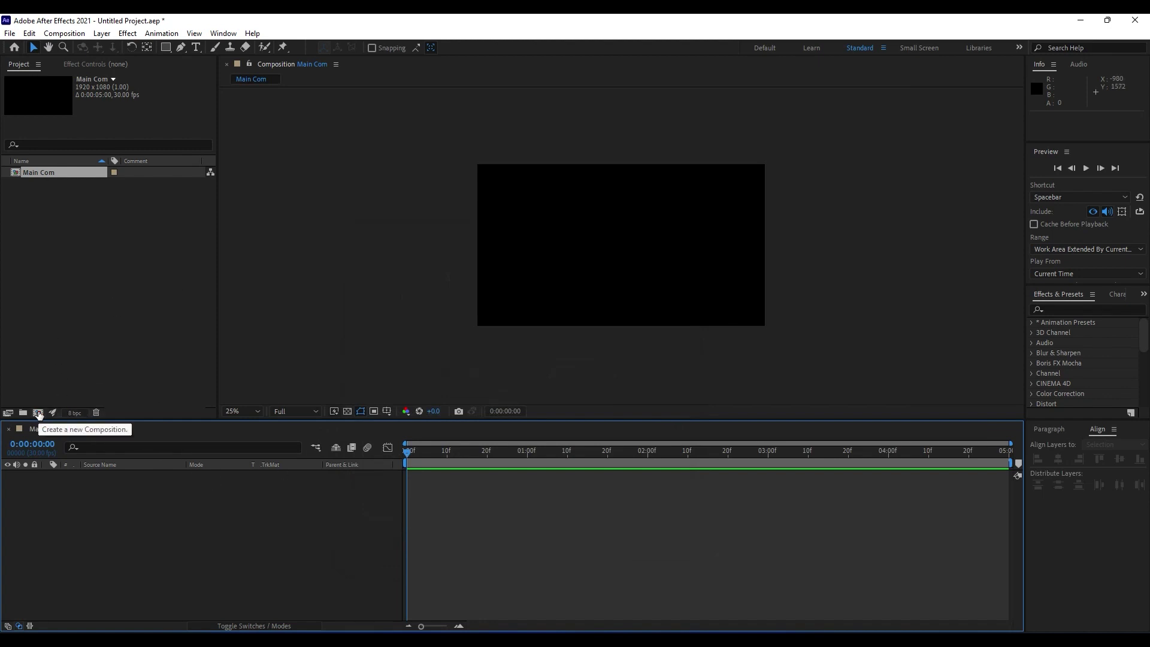
text(Points + Anmi)
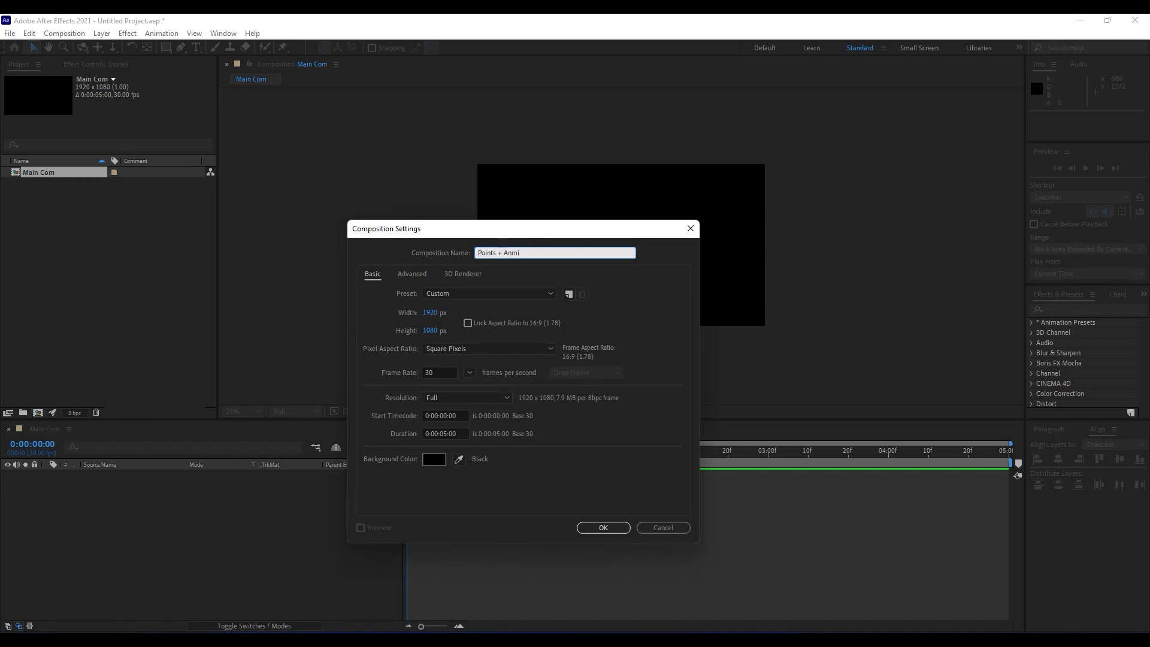
key(BackSpace)
key(BackSpace)
key(BackSpace)
text(nimatio)
click(606, 529)
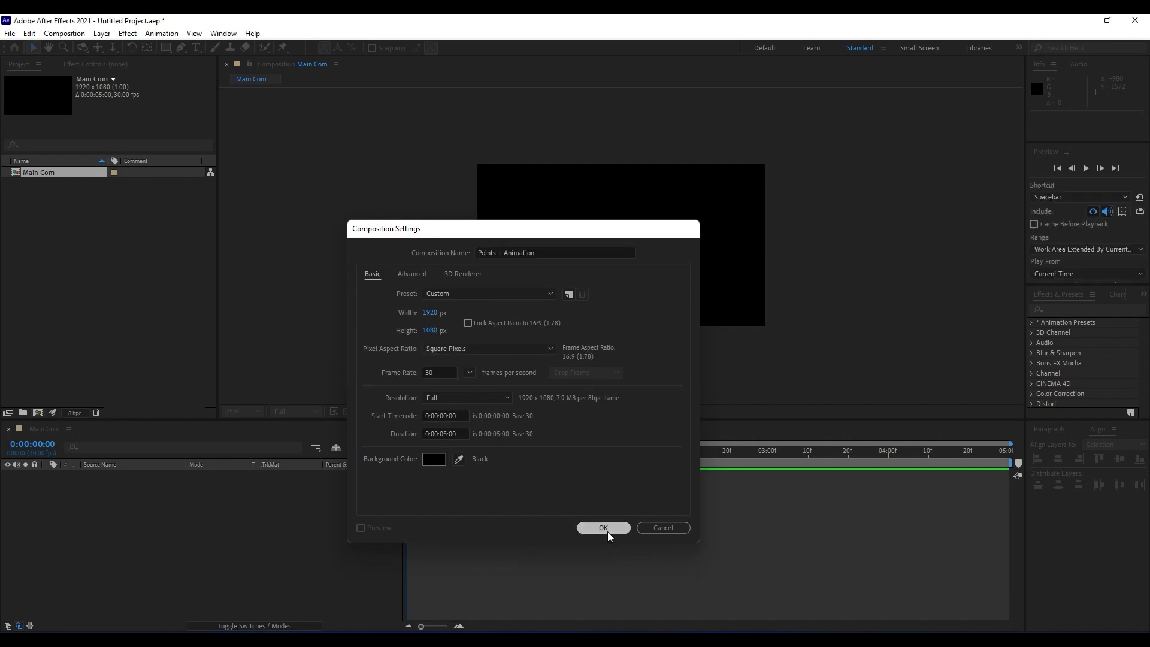
click(67, 314)
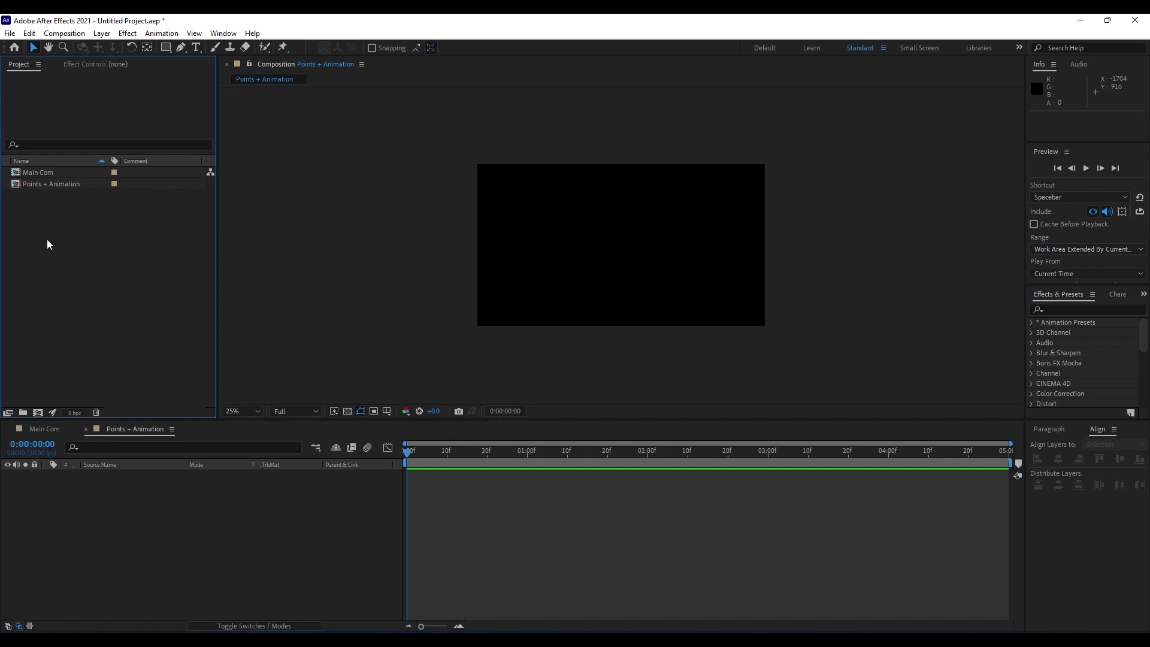
Step: Rename the Main Com composition as Main Comp
click(33, 174)
key(Return)
key(Right)
text(p)
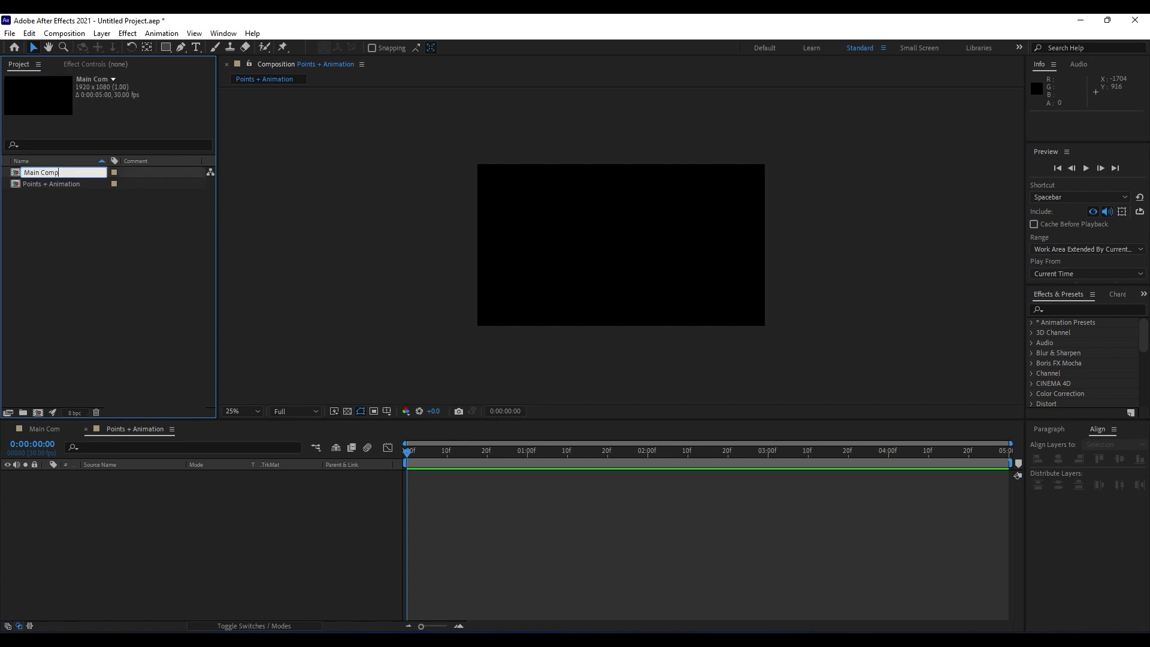
click(161, 367)
click(149, 528)
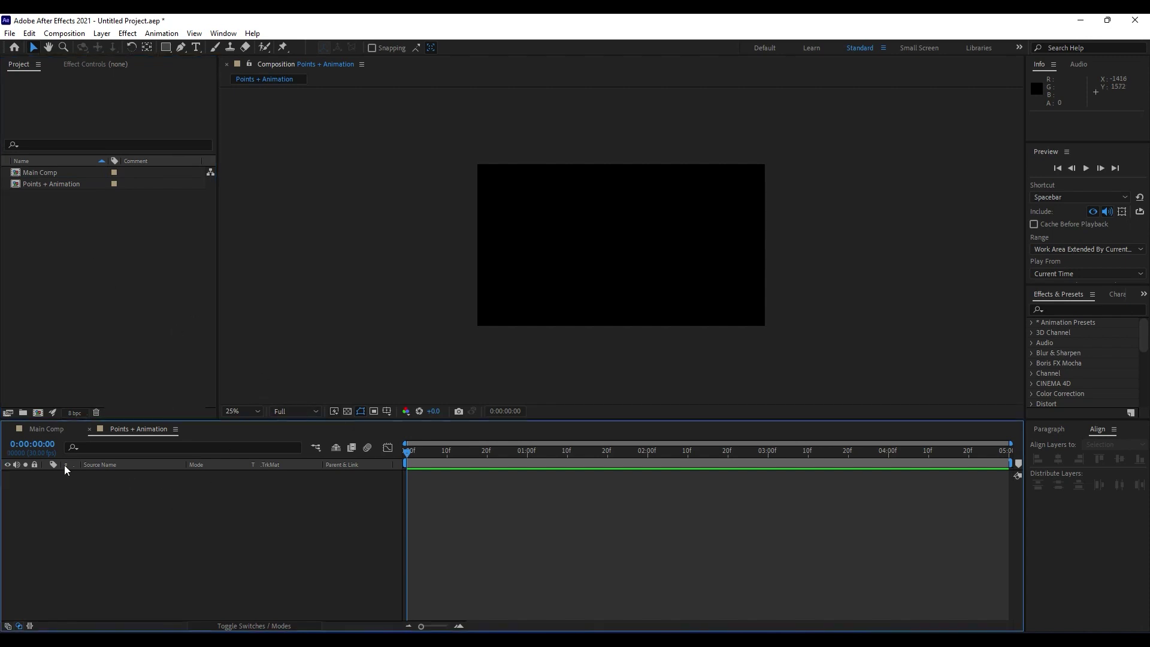
Step: Create a composition named Text 01 with a size of 900 x 100 px
click(37, 412)
text(Text 01)
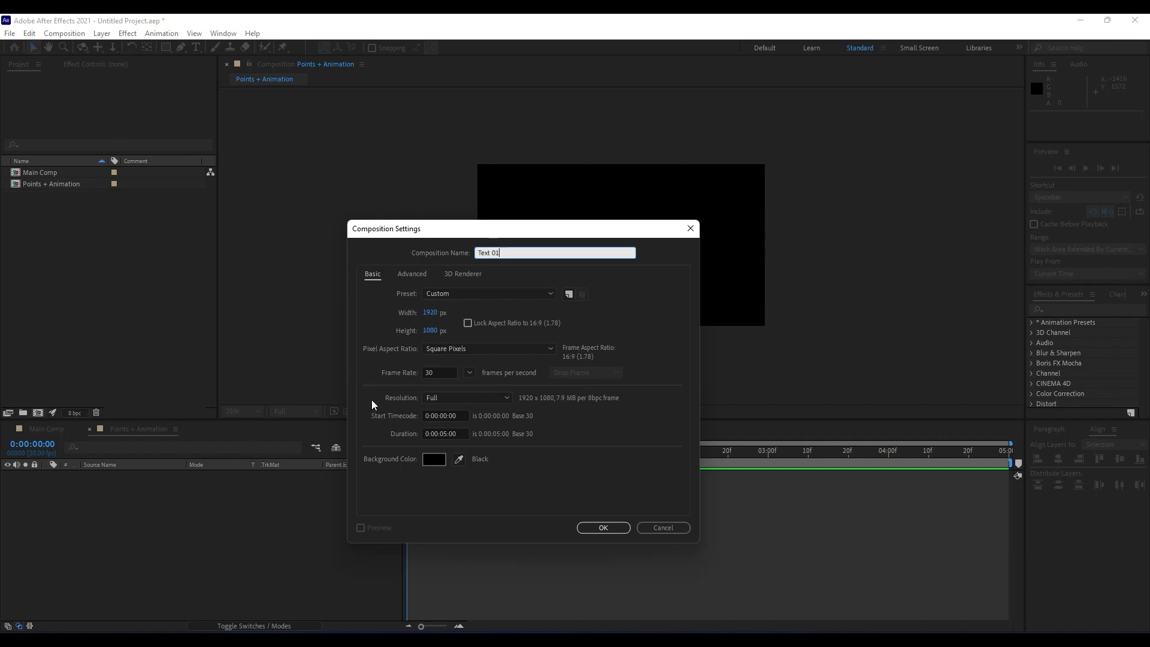
click(429, 313)
text(900)
click(436, 336)
text(100)
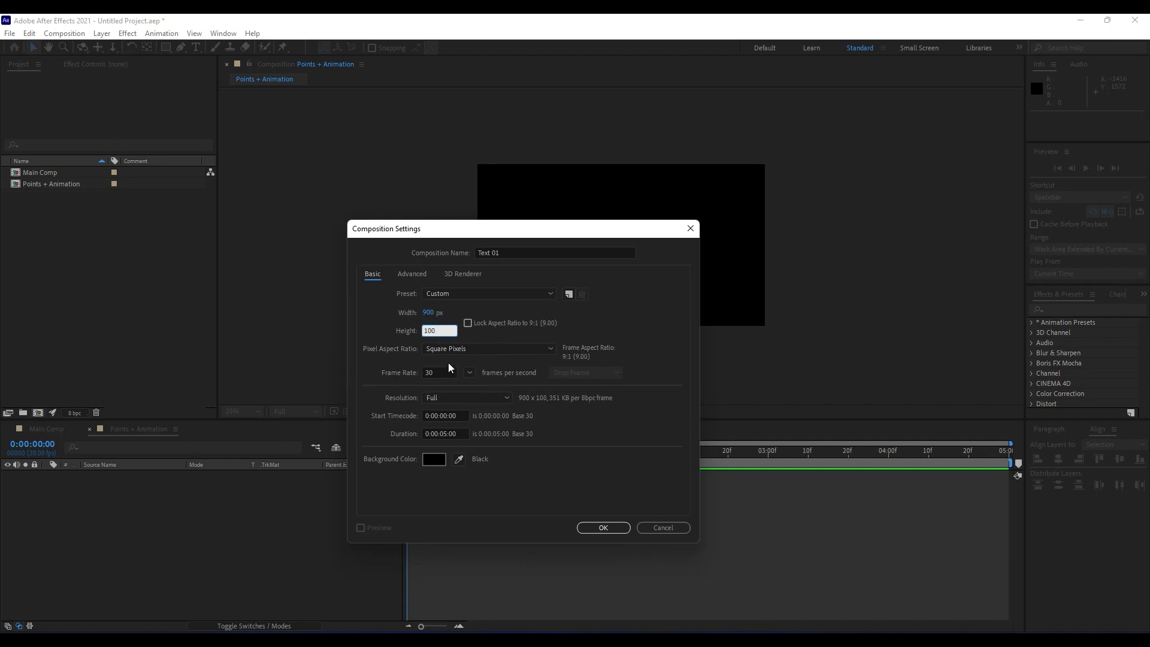
click(601, 527)
Step: Duplicate the Text 01 composition in the project
click(38, 196)
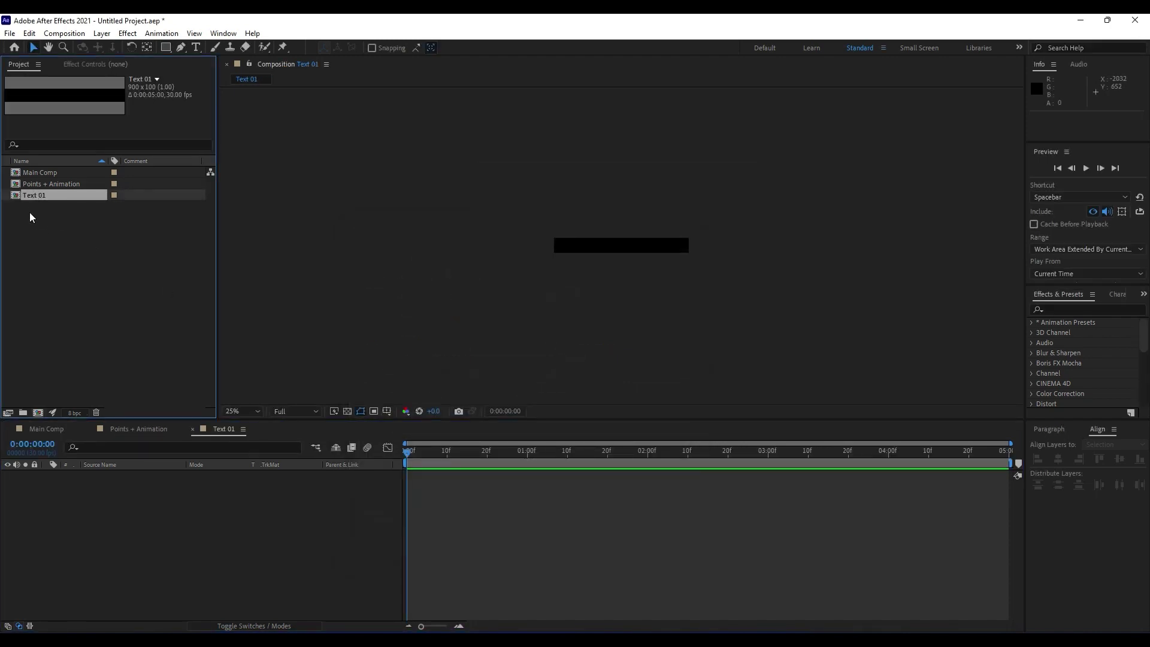
key(ctrl+d)
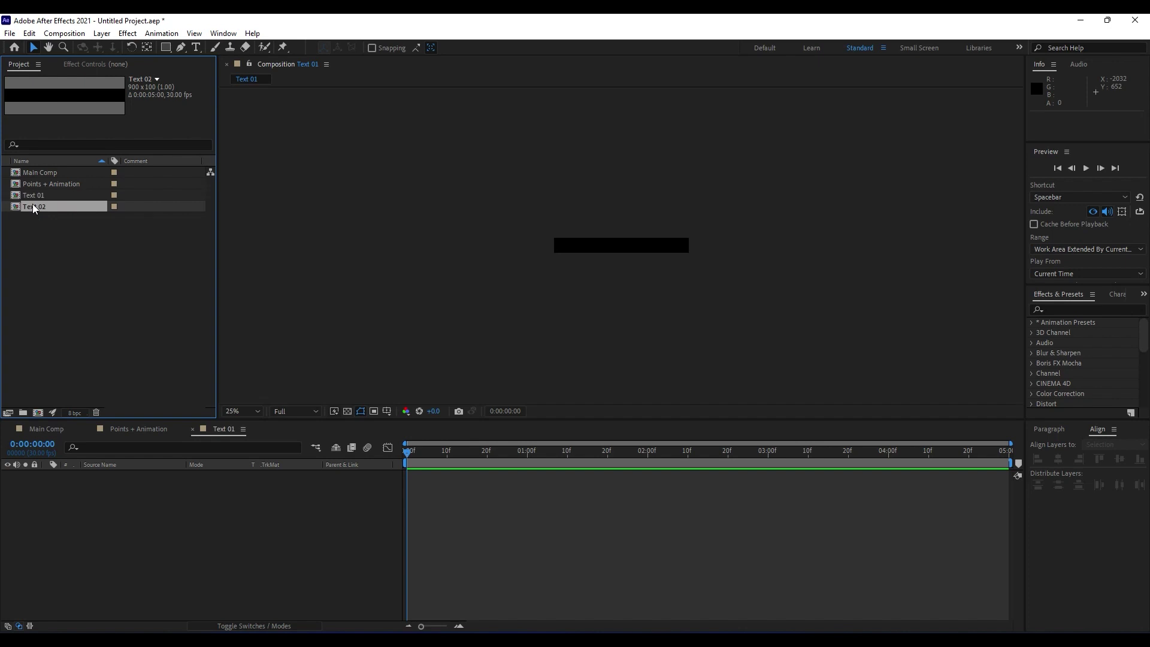
click(40, 194)
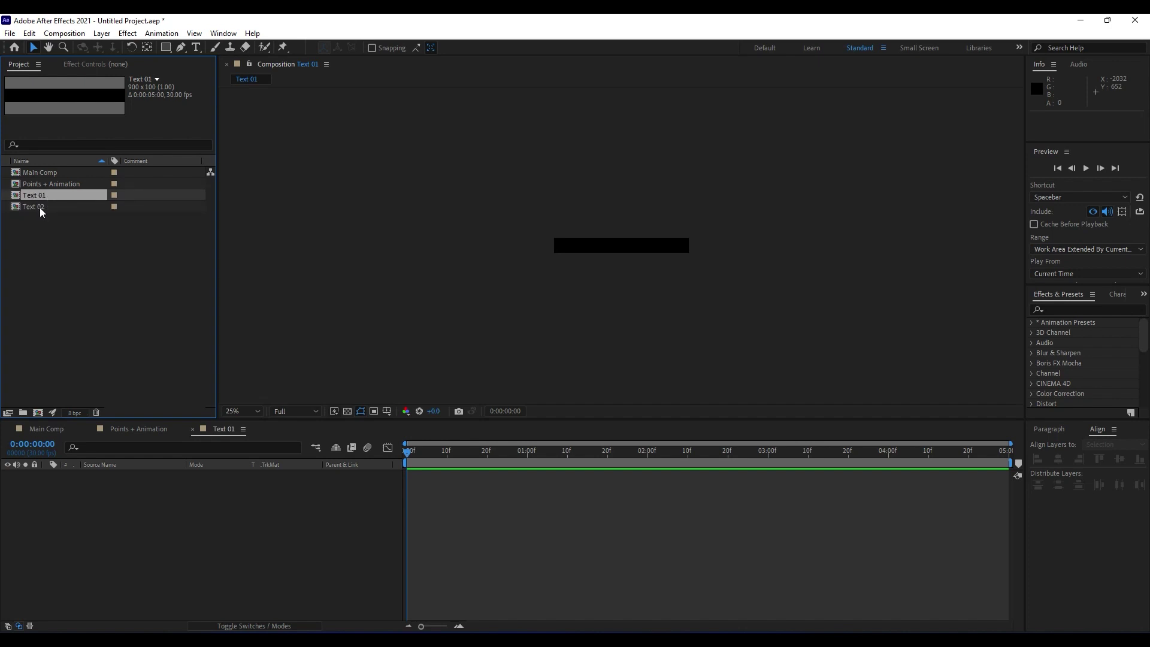
Step: Add a comp-sized solid layer named Balls to the Points + Animation composition
click(67, 430)
click(131, 431)
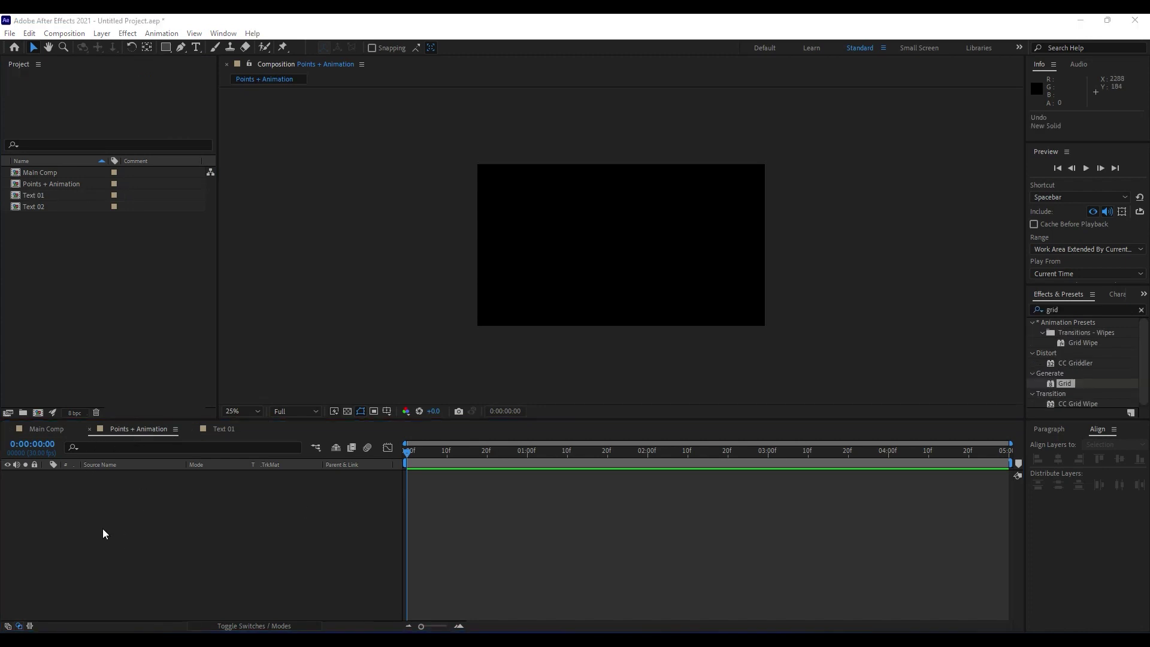
right_click(103, 530)
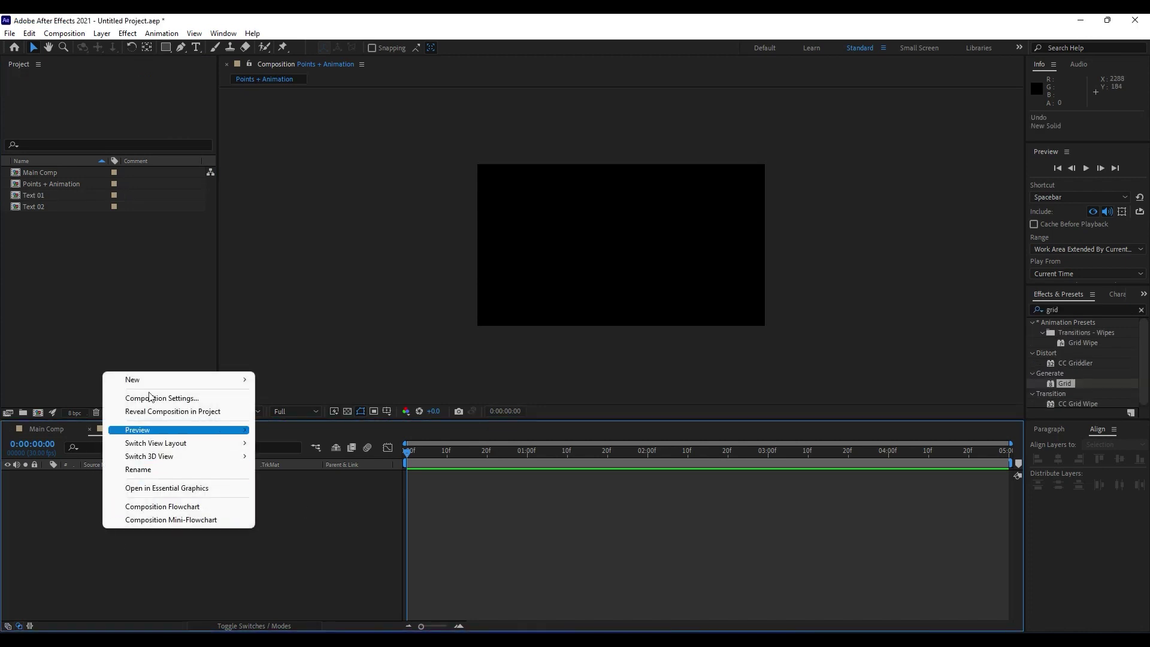
mouse_move(163, 382)
click(296, 411)
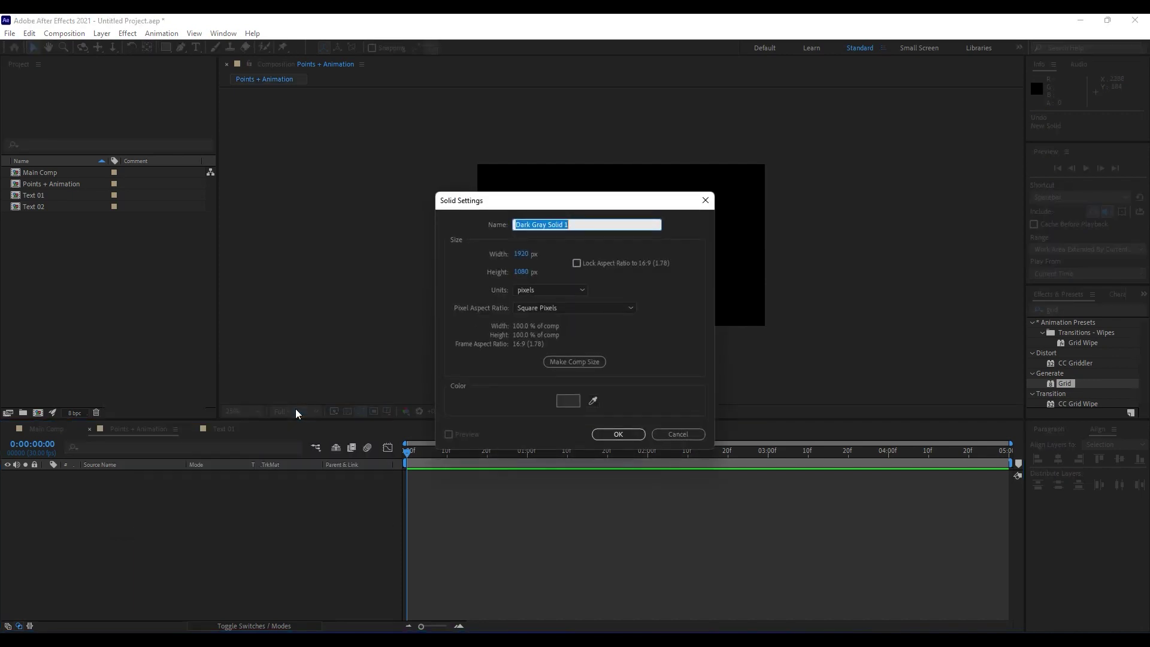
text(Balls)
click(618, 434)
click(130, 527)
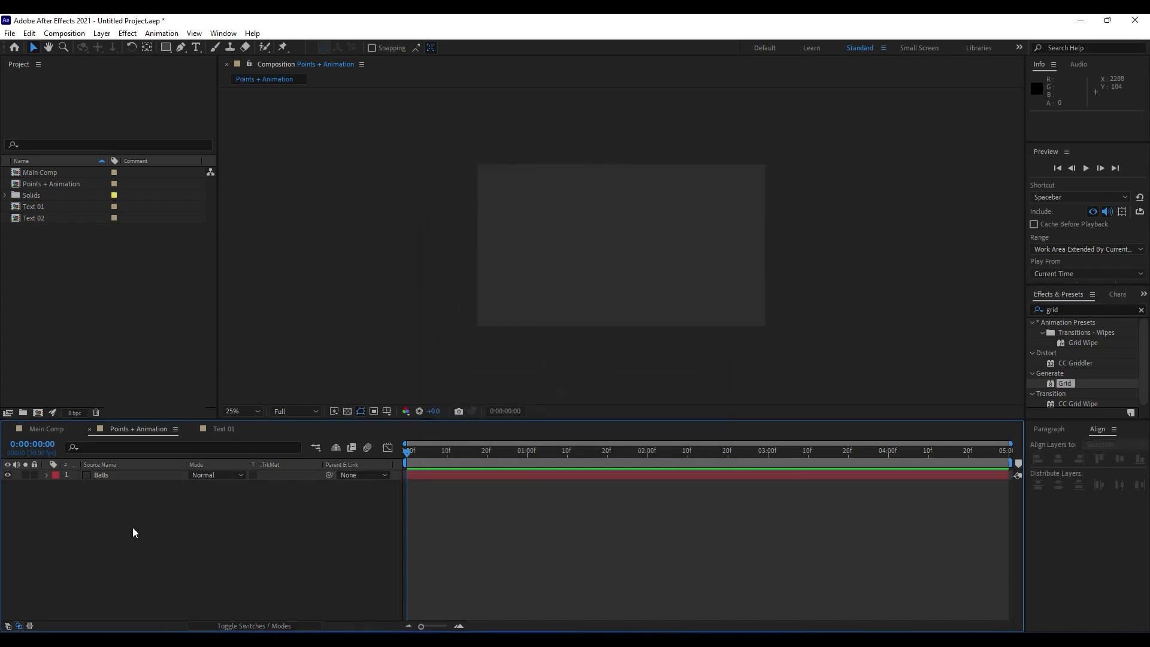
Step: Find the CC Star Burst effect and apply it to the Balls layer
click(1077, 308)
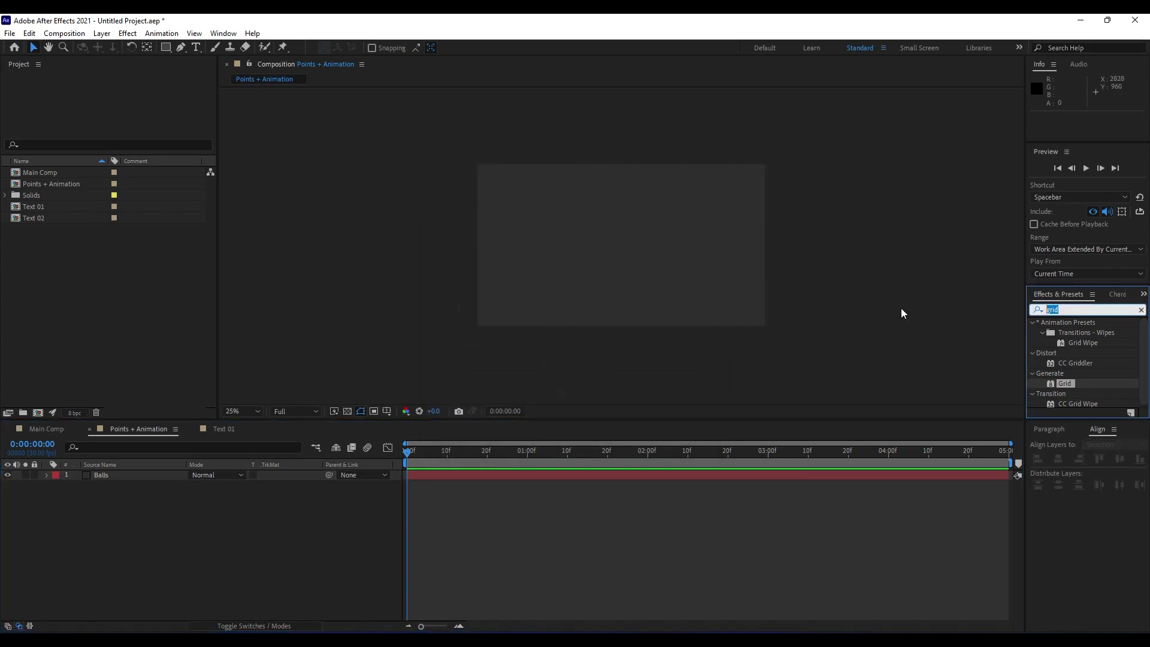
text(sta)
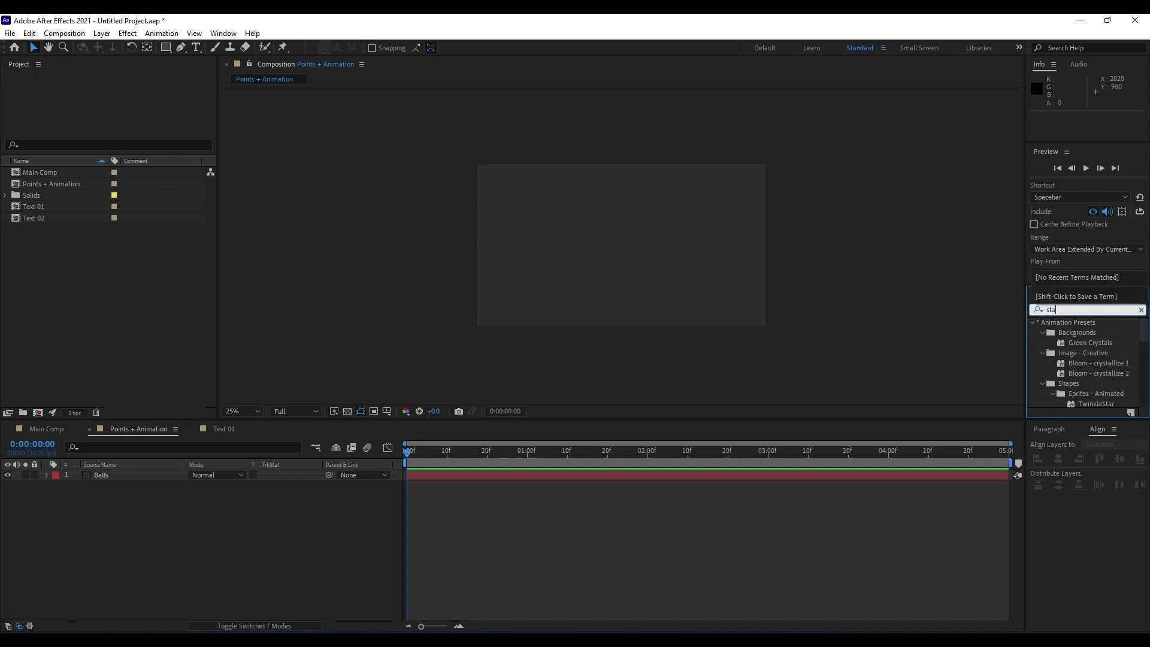
text(r bru)
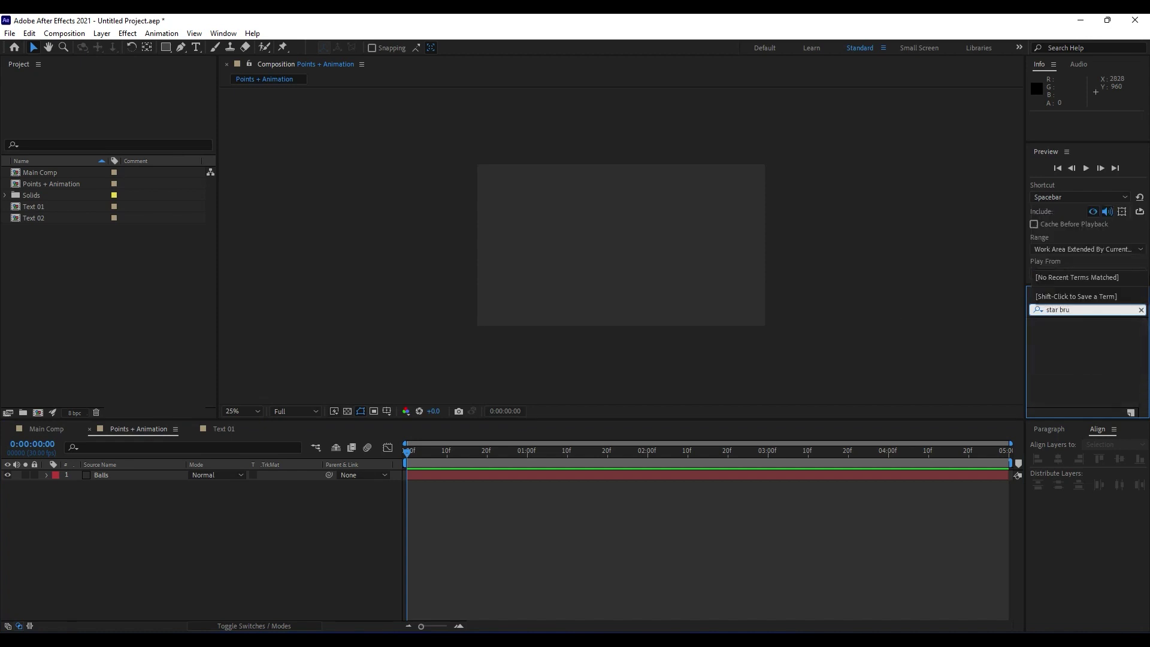
key(BackSpace)
text(urs)
drag(1084, 336, 121, 474)
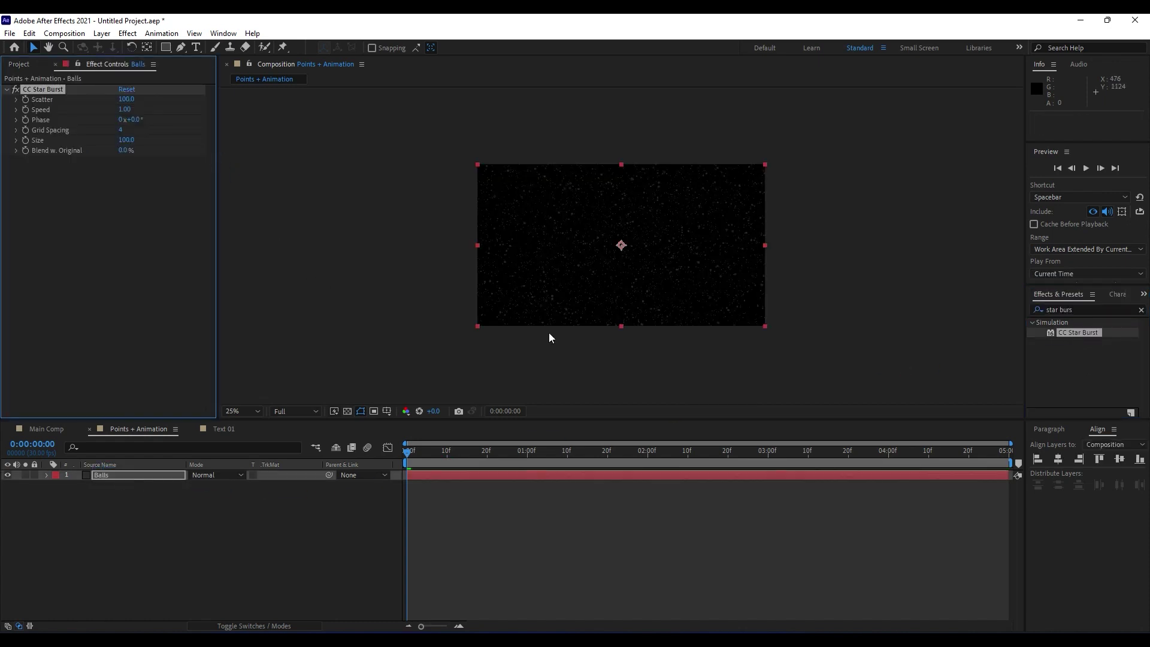
Step: Set the CC Star Burst Scatter and Speed to 0, and its Grid Spacing and Size to 20
key(period)
click(125, 100)
text(0)
key(Return)
click(122, 111)
text(0)
key(Return)
click(120, 131)
text(20)
key(Tab)
text(20)
key(Return)
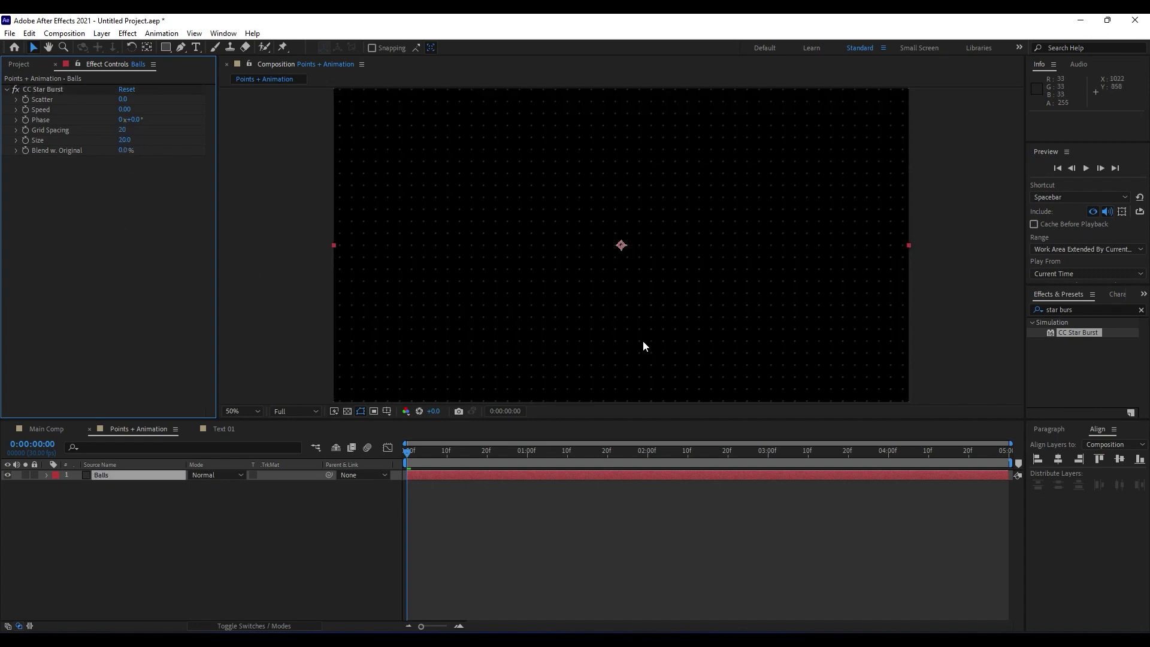
drag(429, 461, 394, 463)
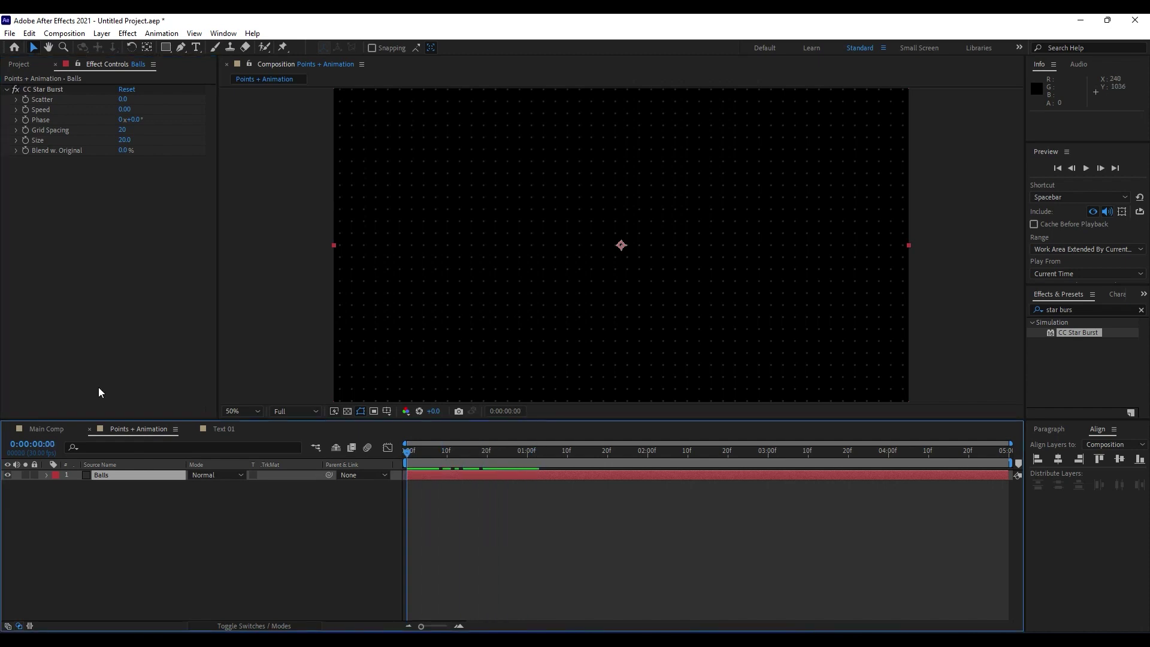
Step: Add an adjustment layer above Balls and name it Fractal Noise
click(146, 574)
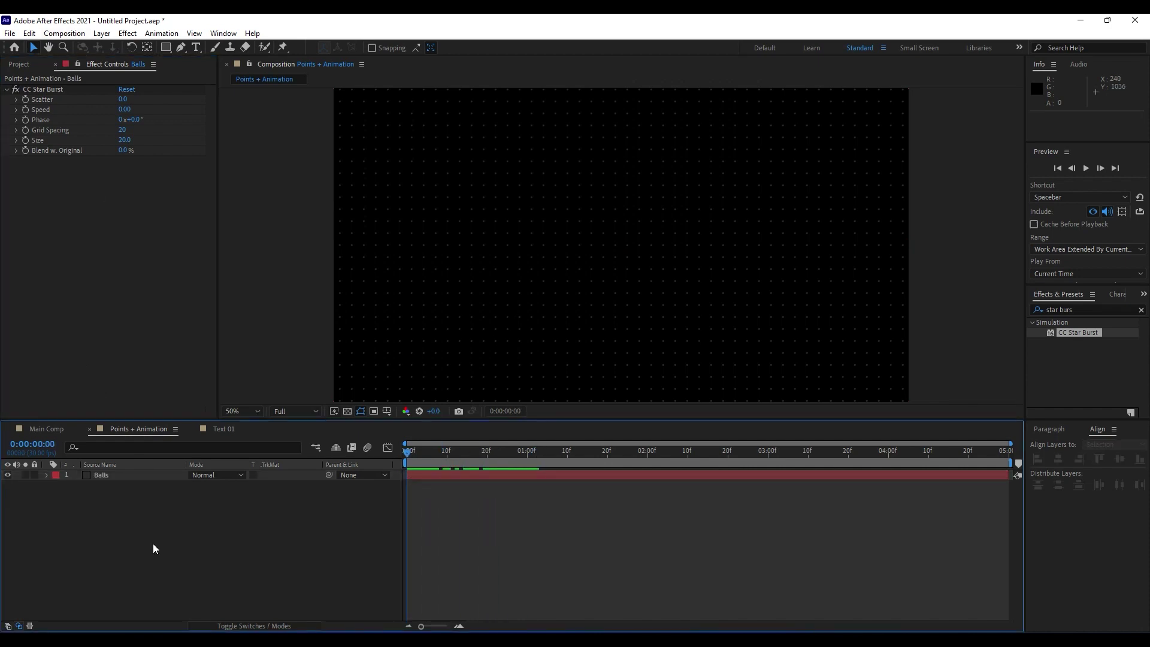
right_click(145, 551)
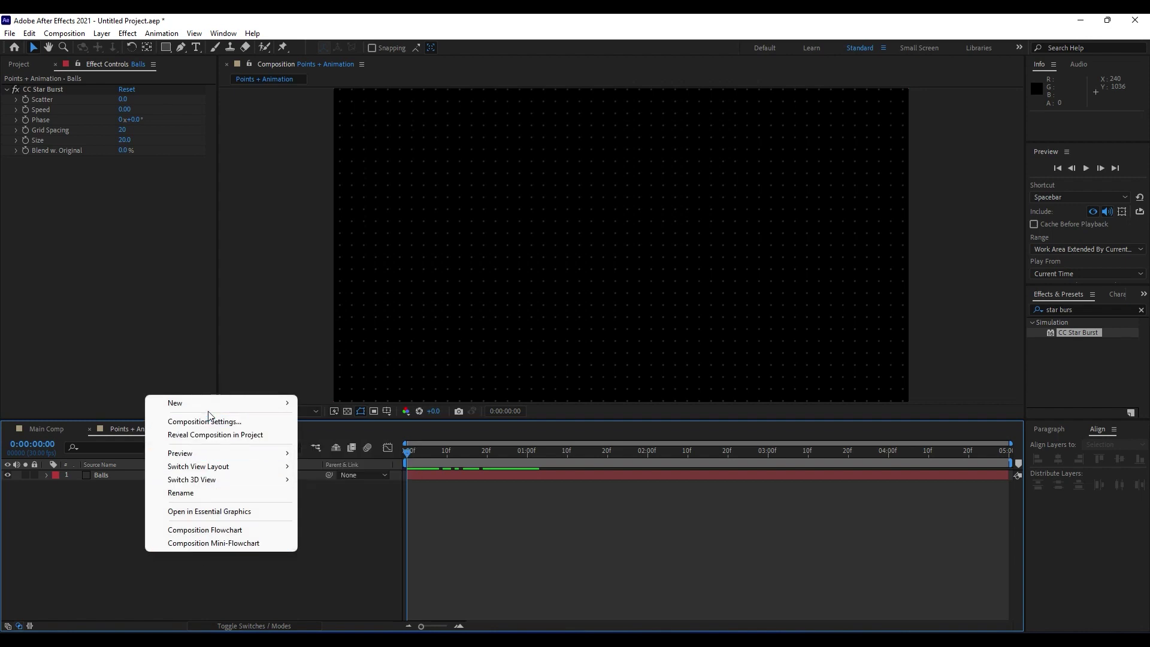
mouse_move(211, 410)
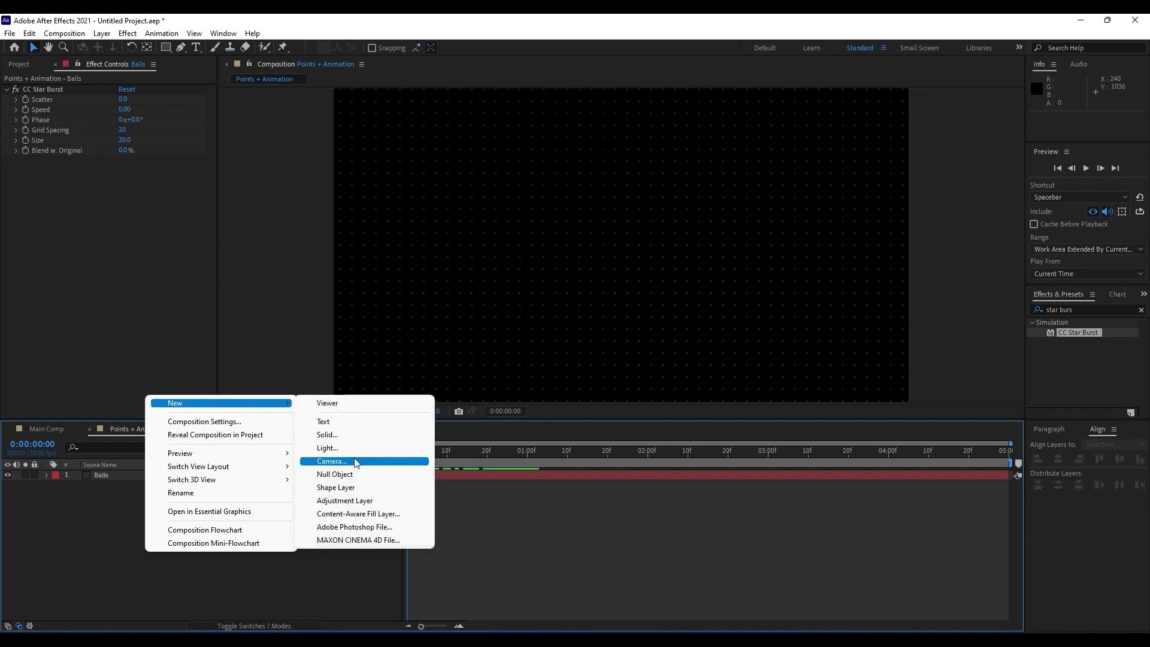
click(356, 506)
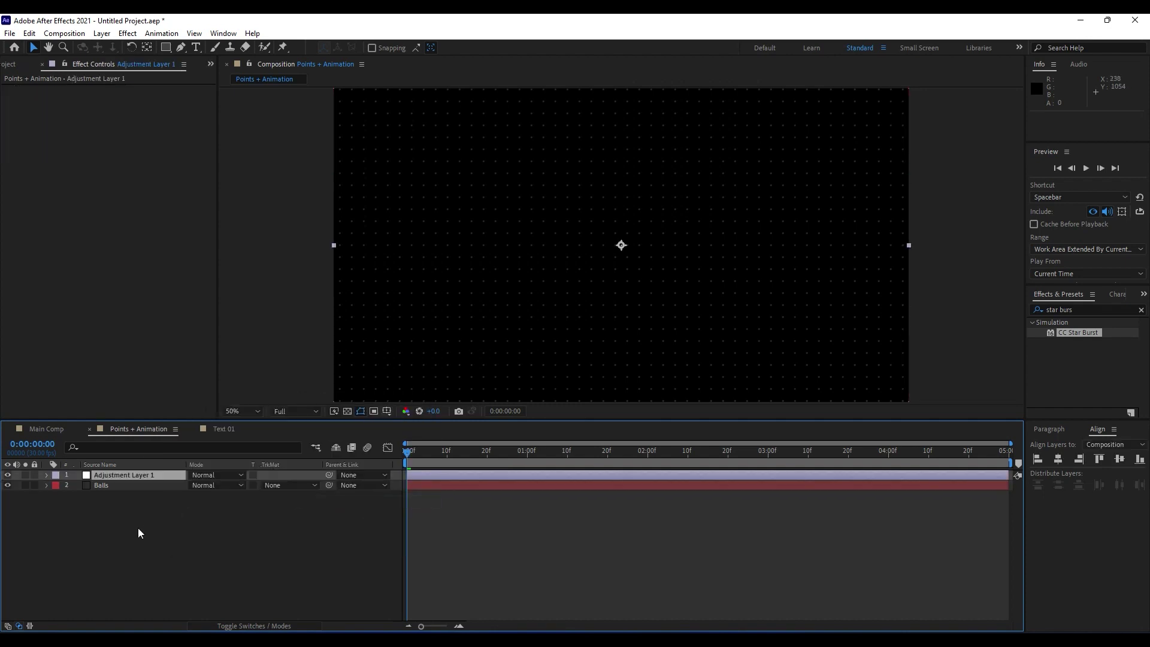
key(Return)
text(F)
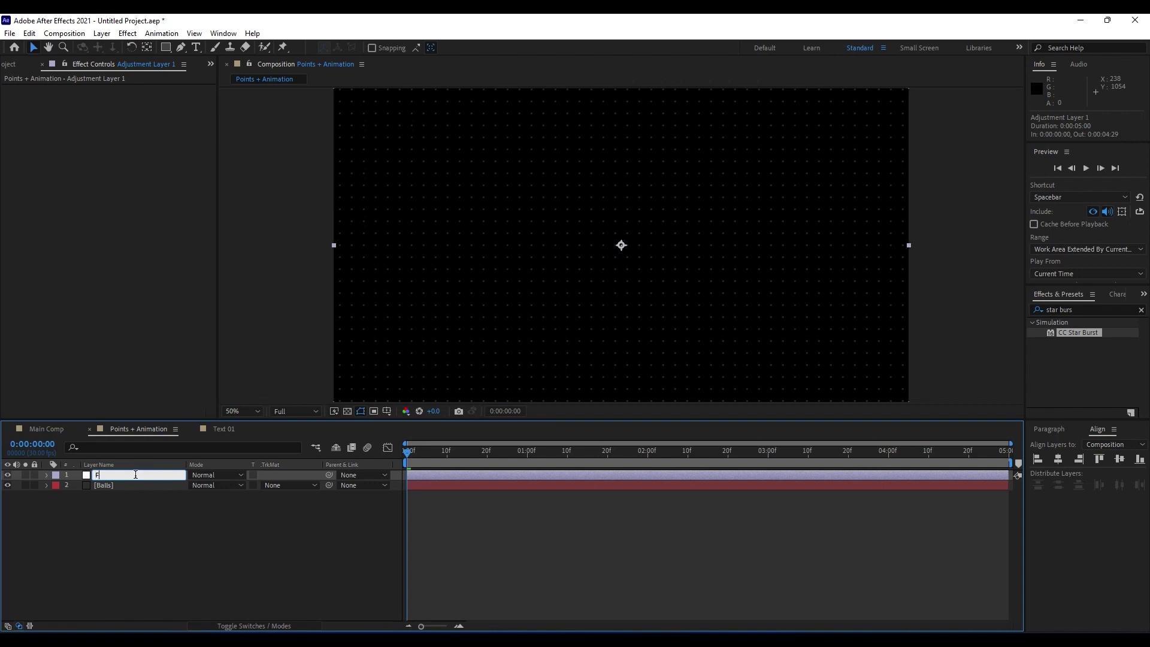
text(ractal Noise)
click(169, 579)
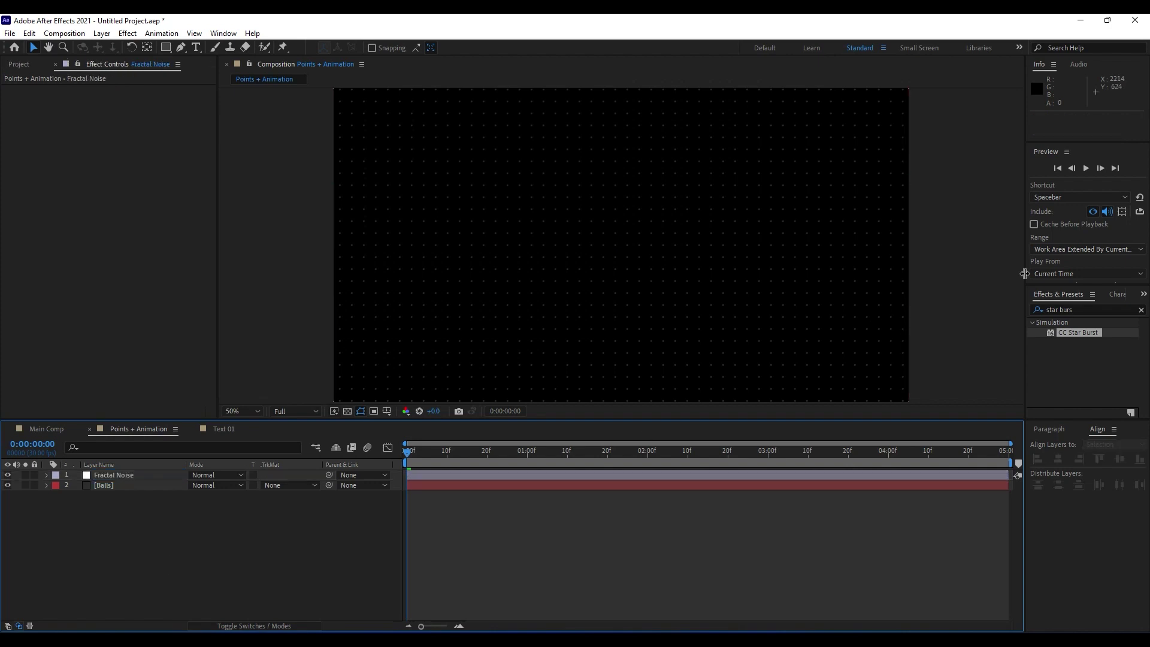
Step: Find the Fractal Noise effect and apply it to the Fractal Noise adjustment layer
key(ctrl+5)
text(fractal)
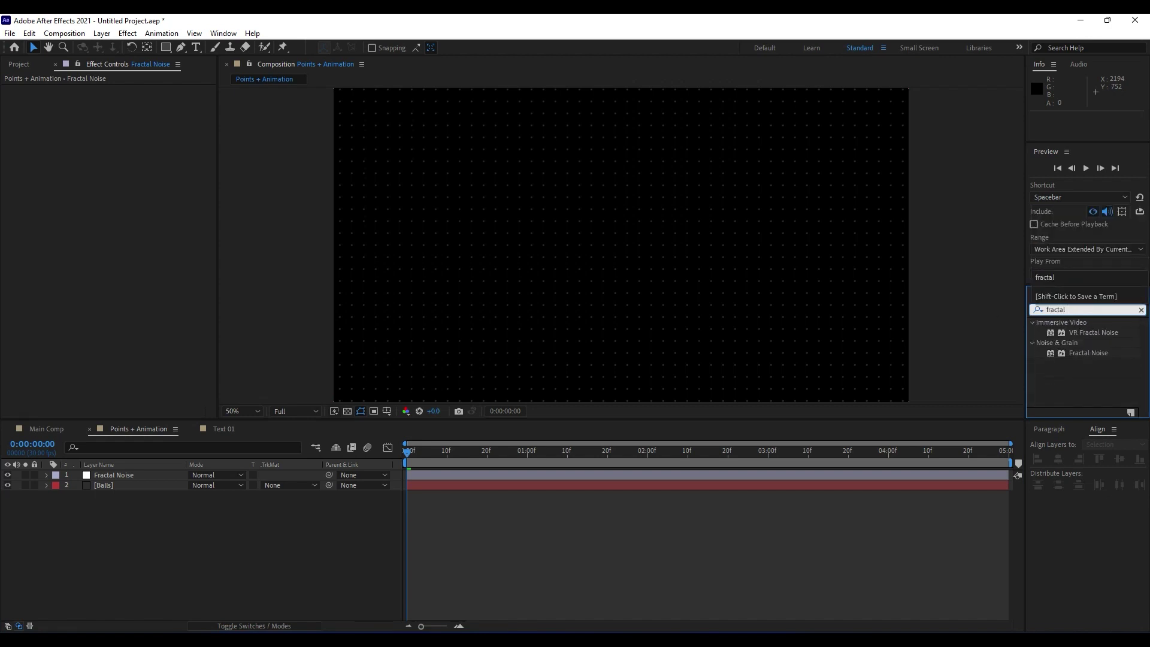
drag(1099, 357, 136, 474)
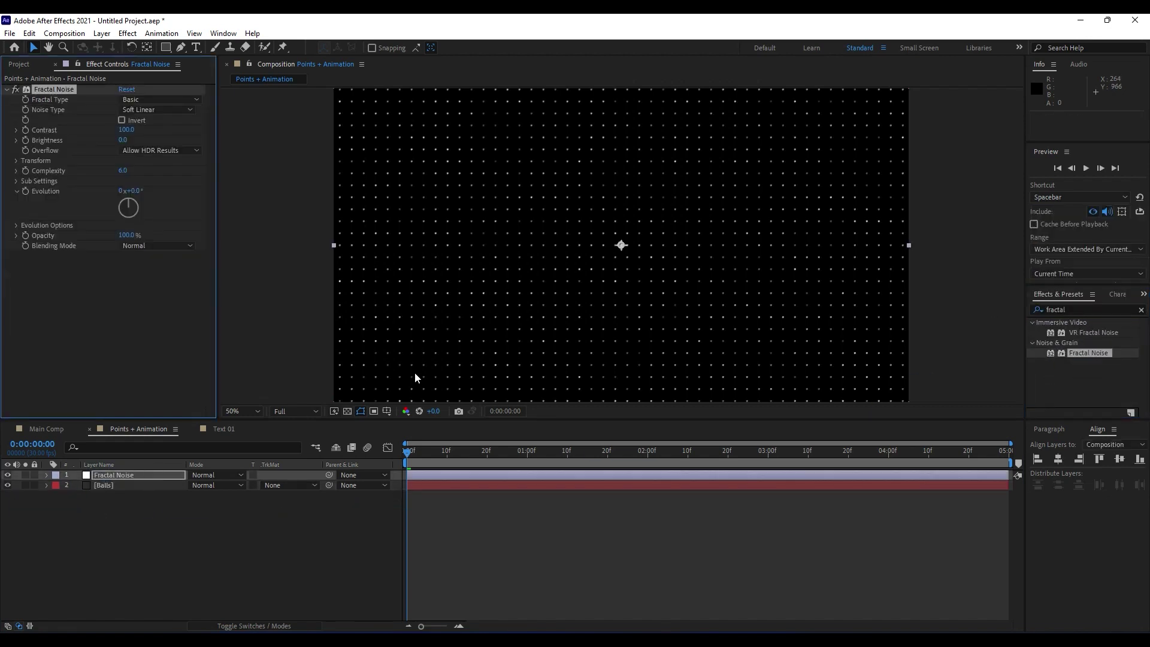
Step: Move the current time to 0:00:00:15 and set the Fractal Noise Contrast to 400 and Brightness to 40
drag(424, 452, 467, 459)
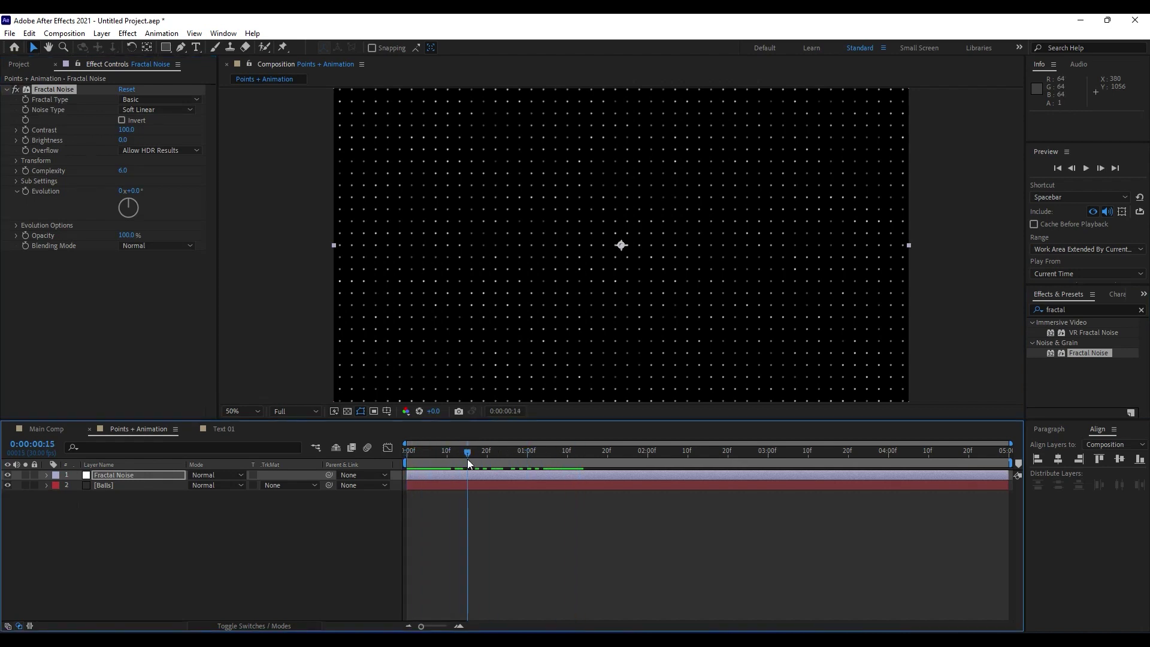
click(126, 129)
text(400)
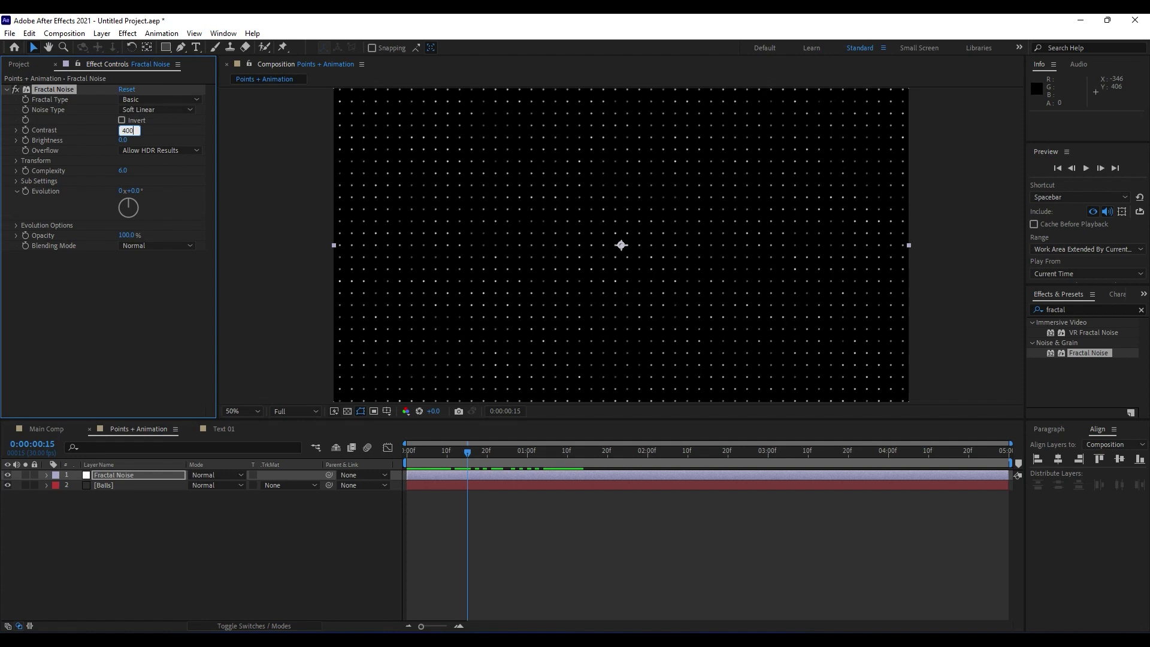
key(Return)
text(40)
click(94, 325)
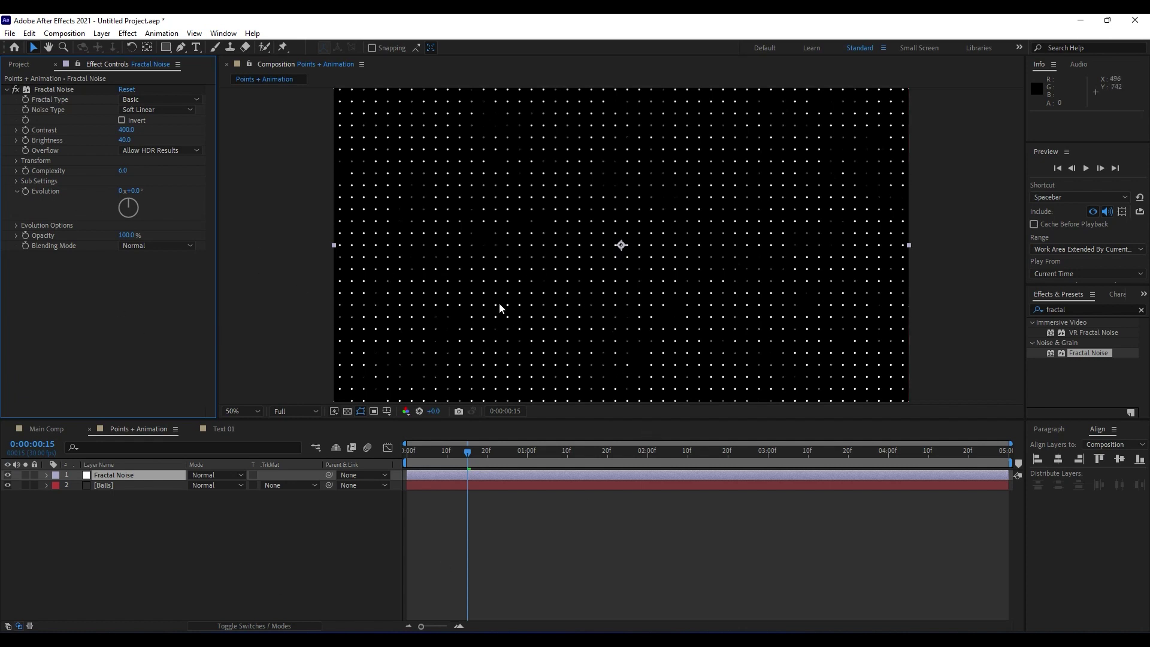
Step: Drive the Fractal Noise Evolution with the expression time*250, preview the animation and set the current time to 0:00:00:13
alt+click(25, 192)
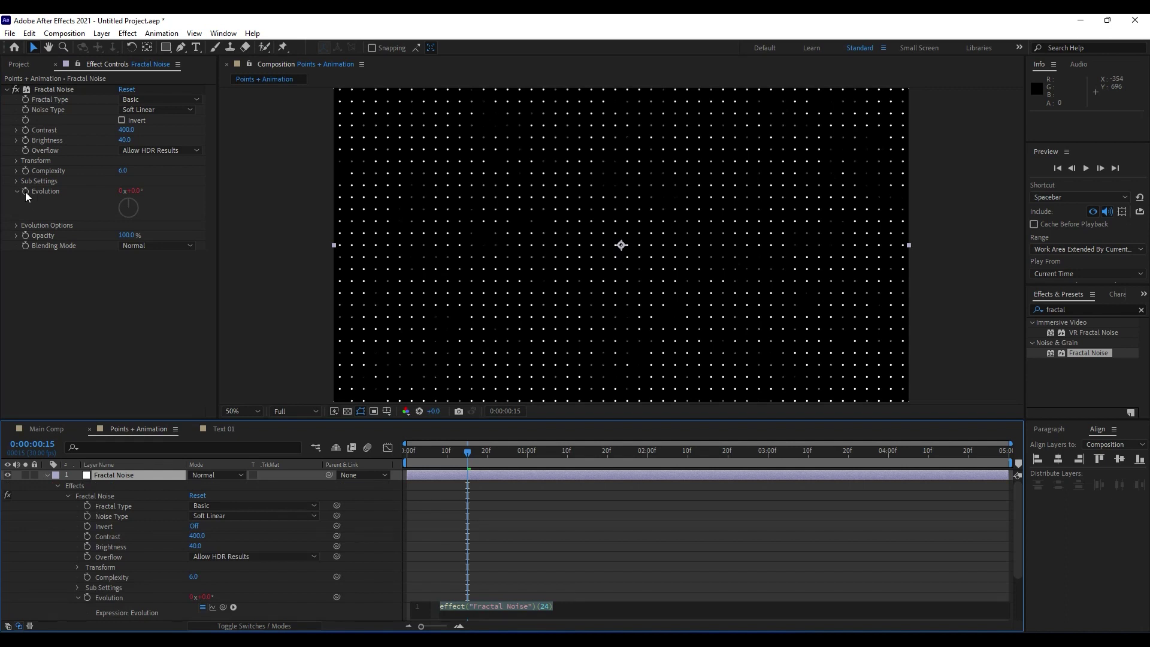
text(time)
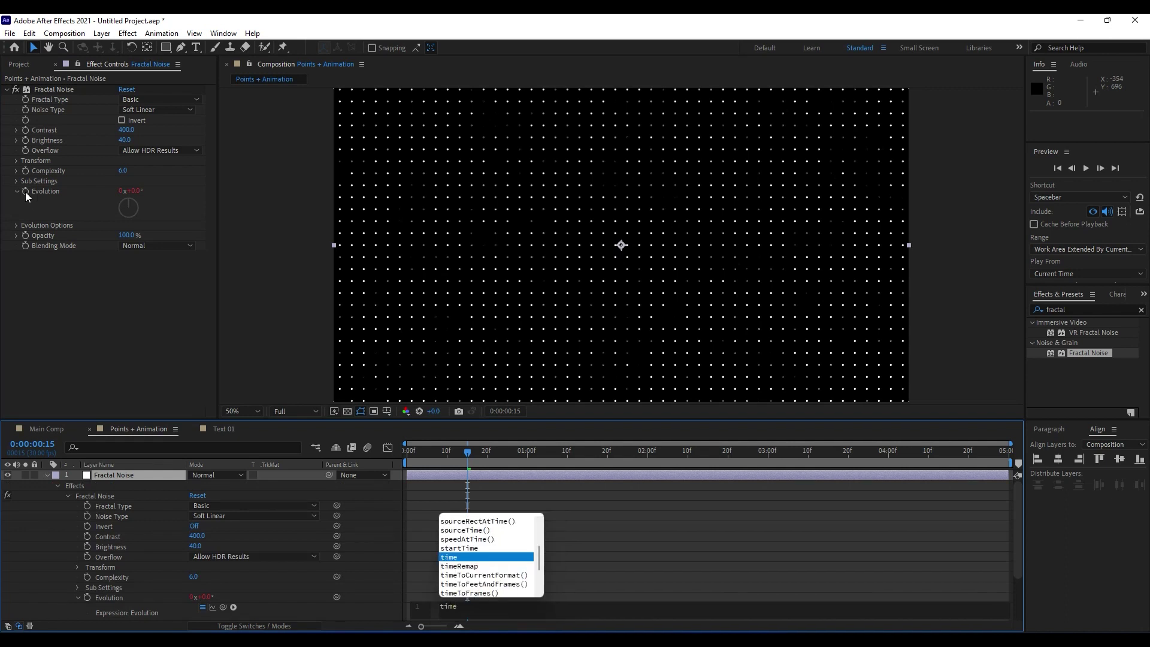
text(*250)
click(159, 394)
click(48, 476)
click(217, 573)
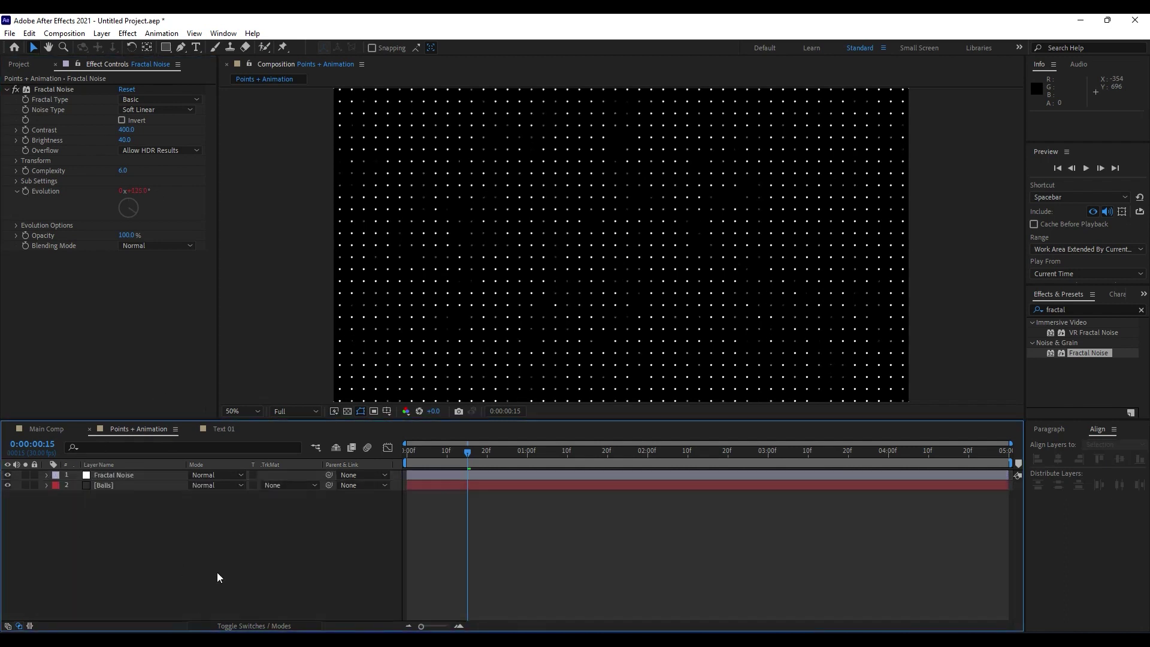
key(space)
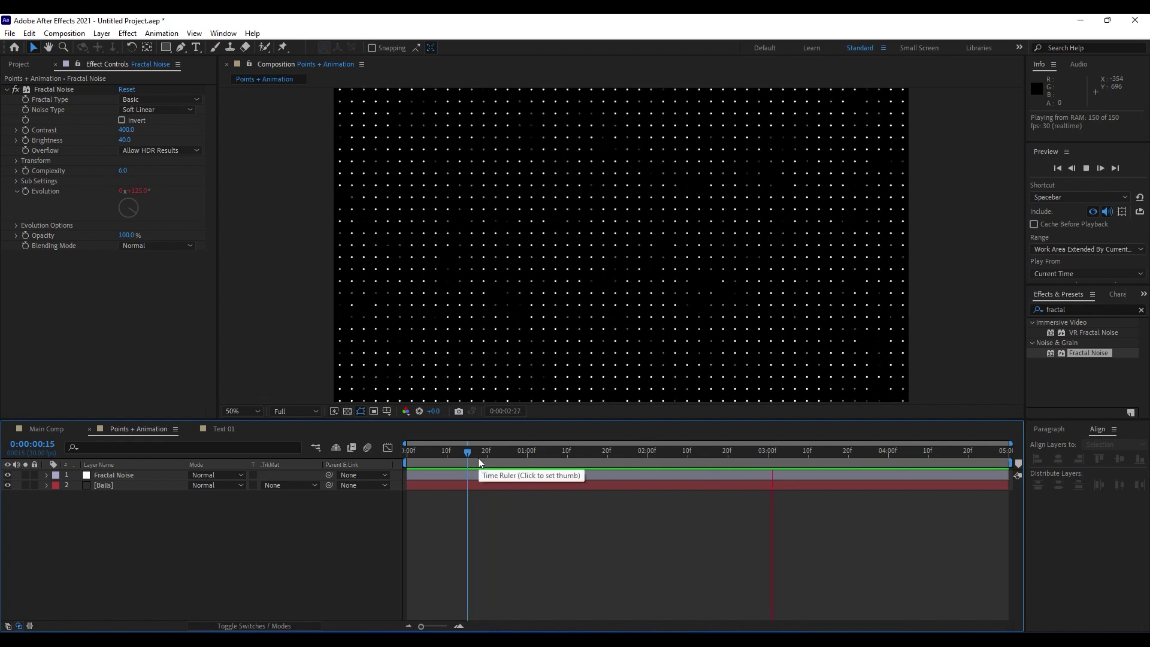
click(459, 450)
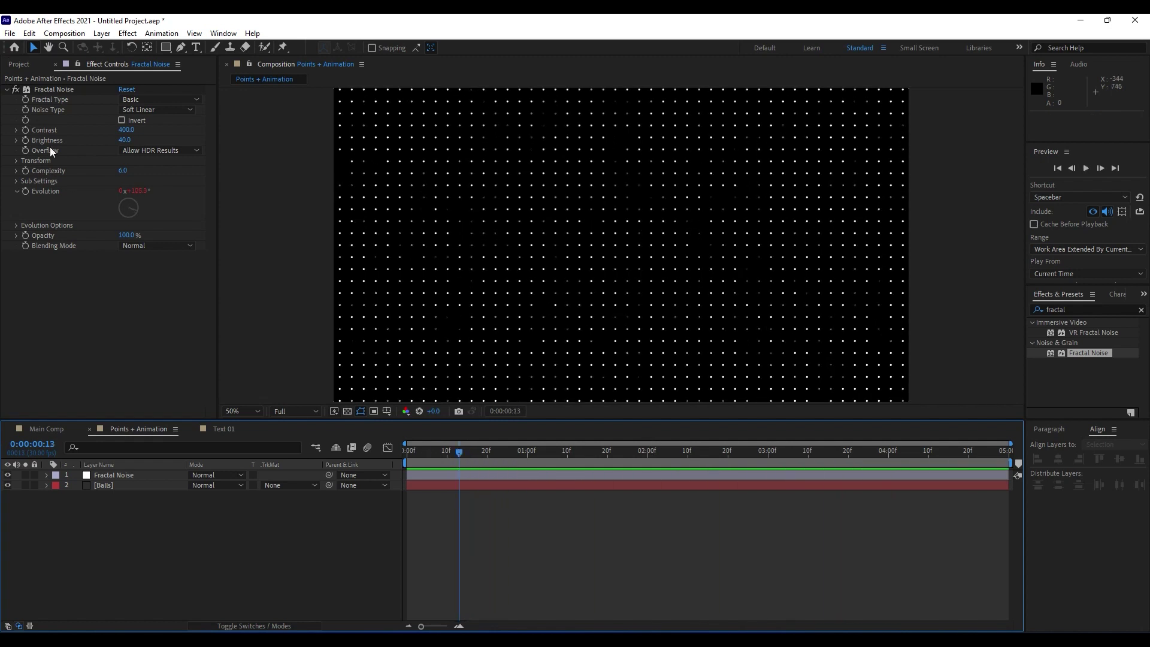
Step: Place the Points + Animation composition as a layer in Main Comp
click(56, 64)
click(46, 429)
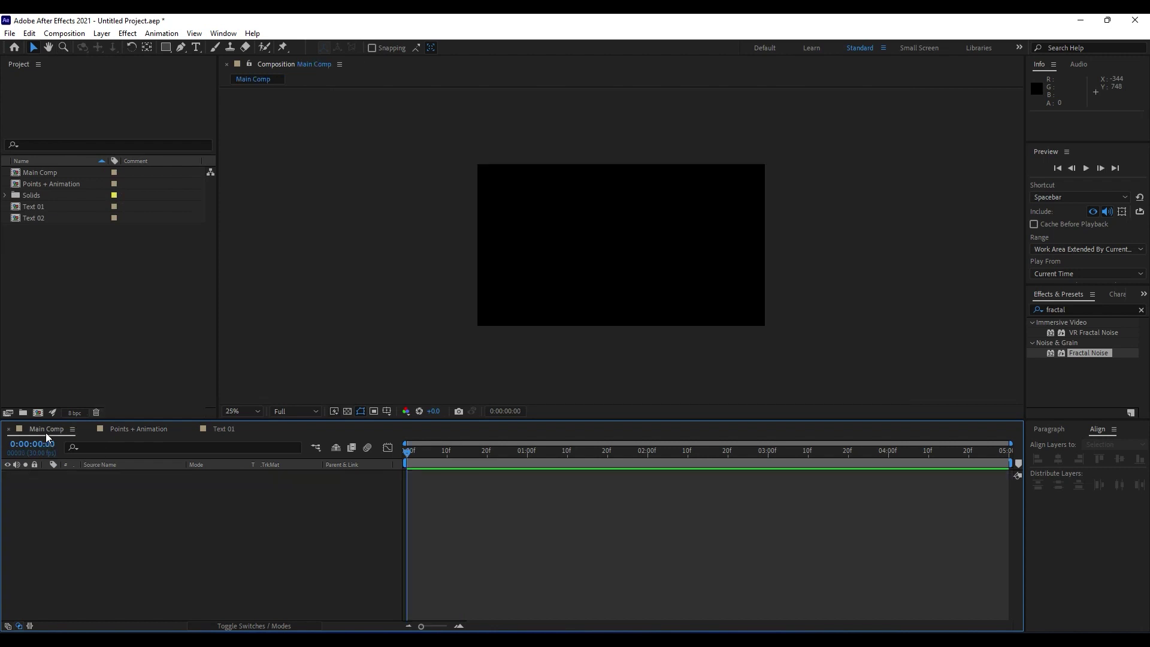
click(52, 185)
drag(51, 187, 178, 568)
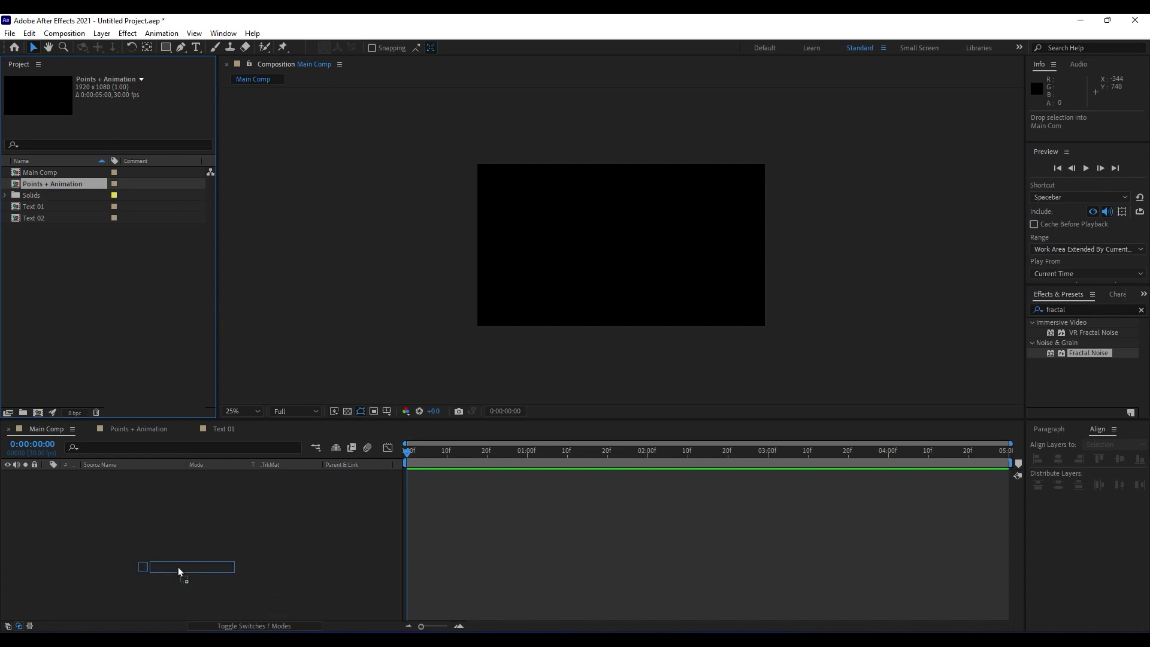
drag(177, 567, 177, 565)
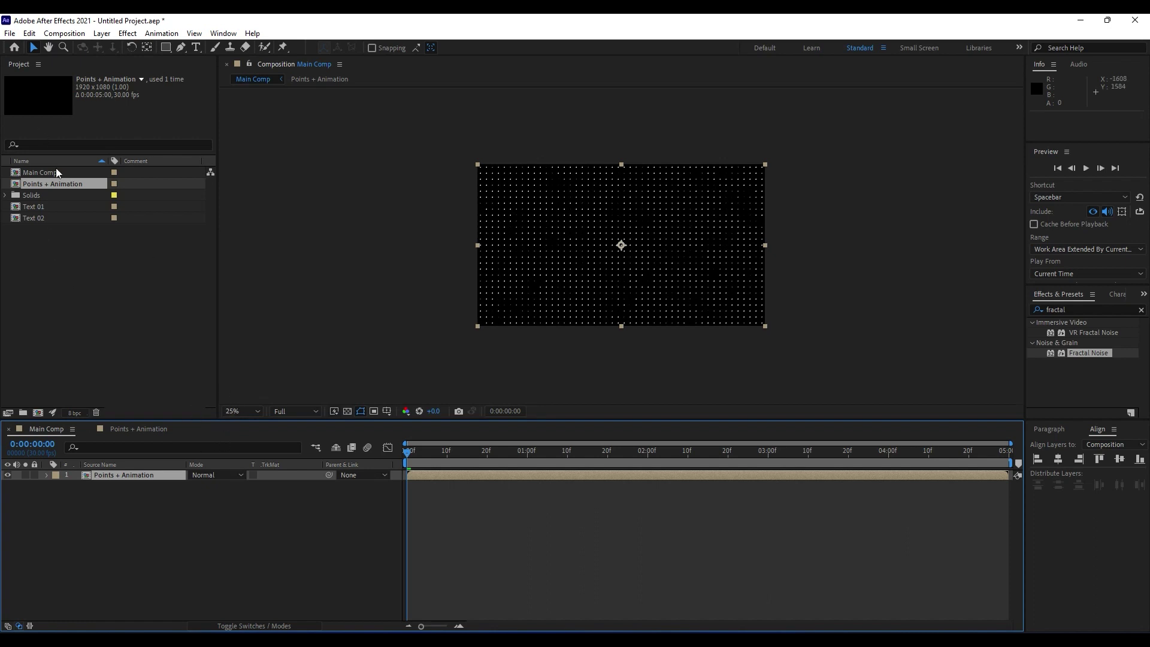
Step: Open the Text 01 composition and add a text layer reading CREATIVE
double_click(44, 208)
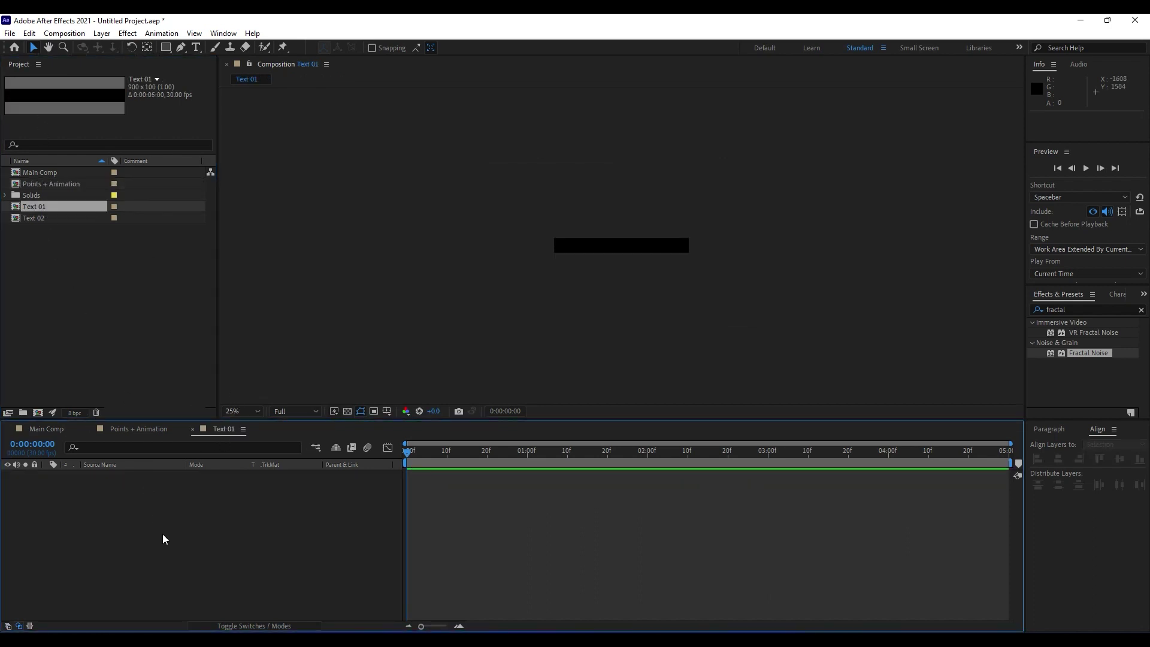
key(ctrl+t)
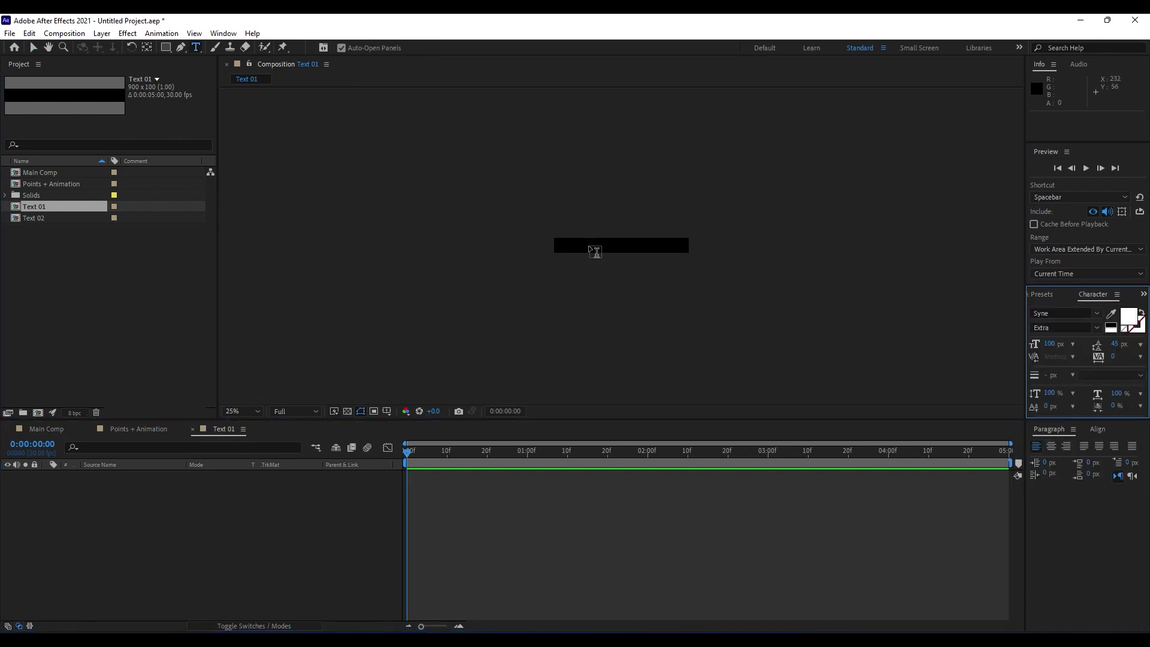
key(period)
key(period)
click(497, 251)
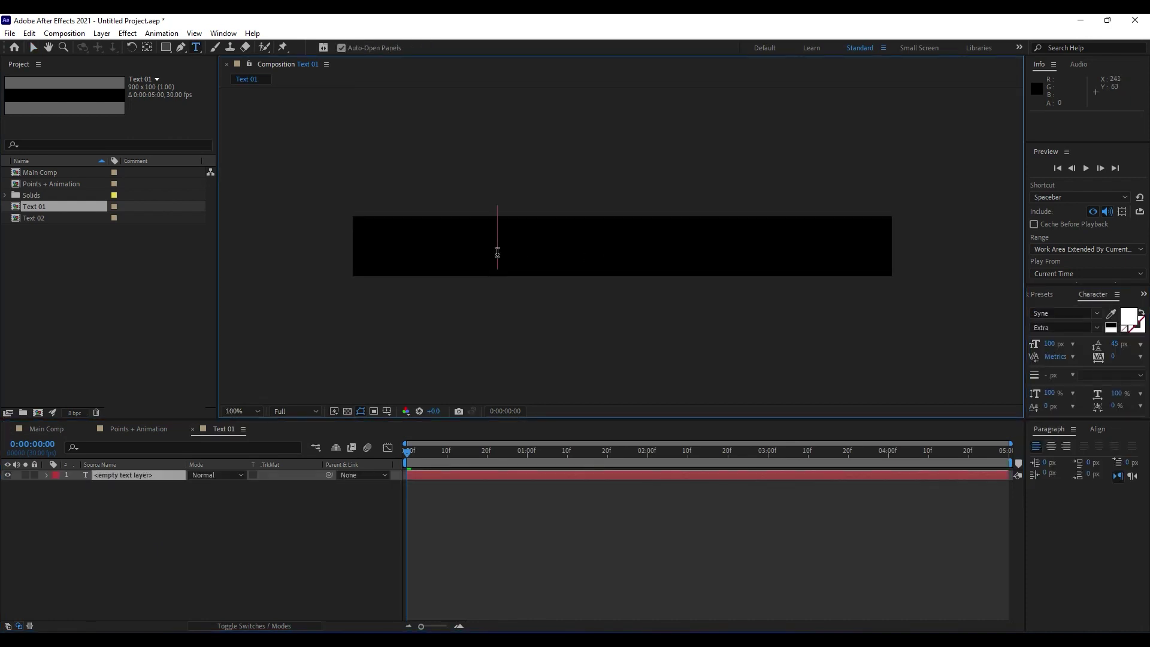
text(CREATIVE)
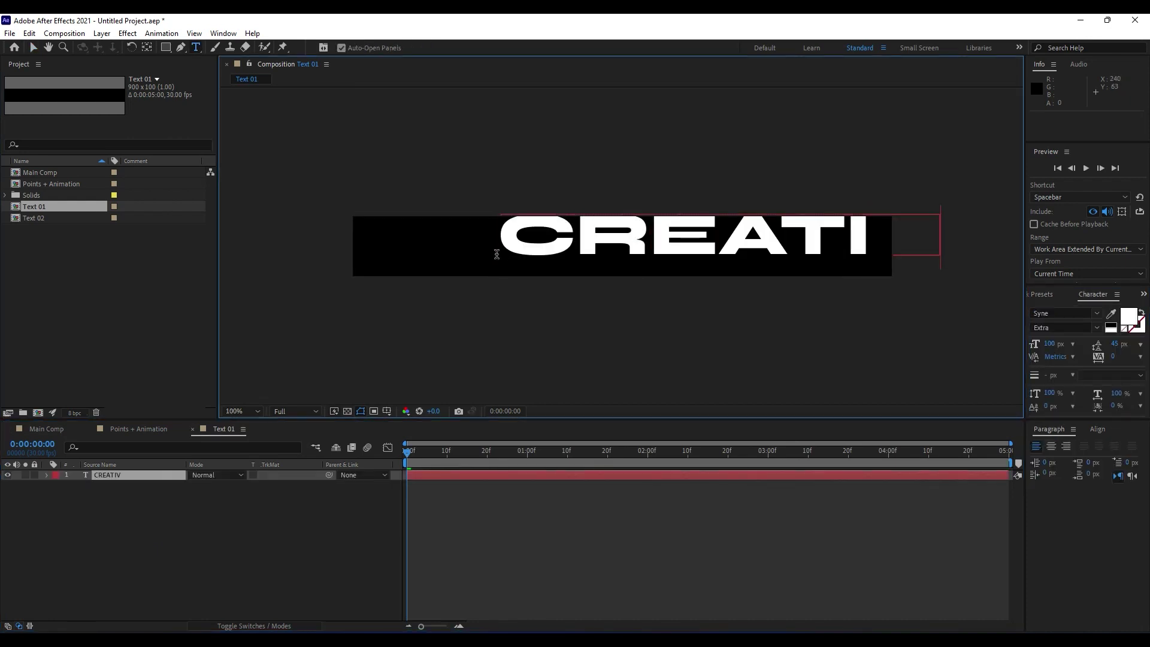
click(135, 498)
click(121, 479)
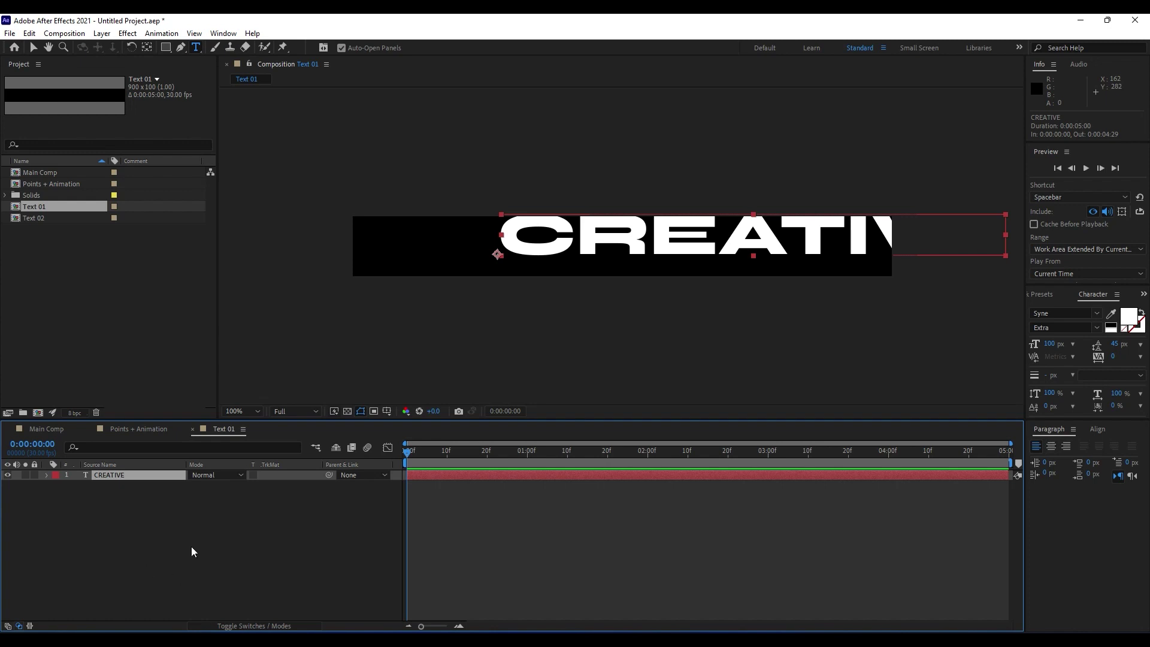
Step: Centre the CREATIVE text horizontally and vertically in the Text 01 composition and return to the Selection tool
click(1096, 429)
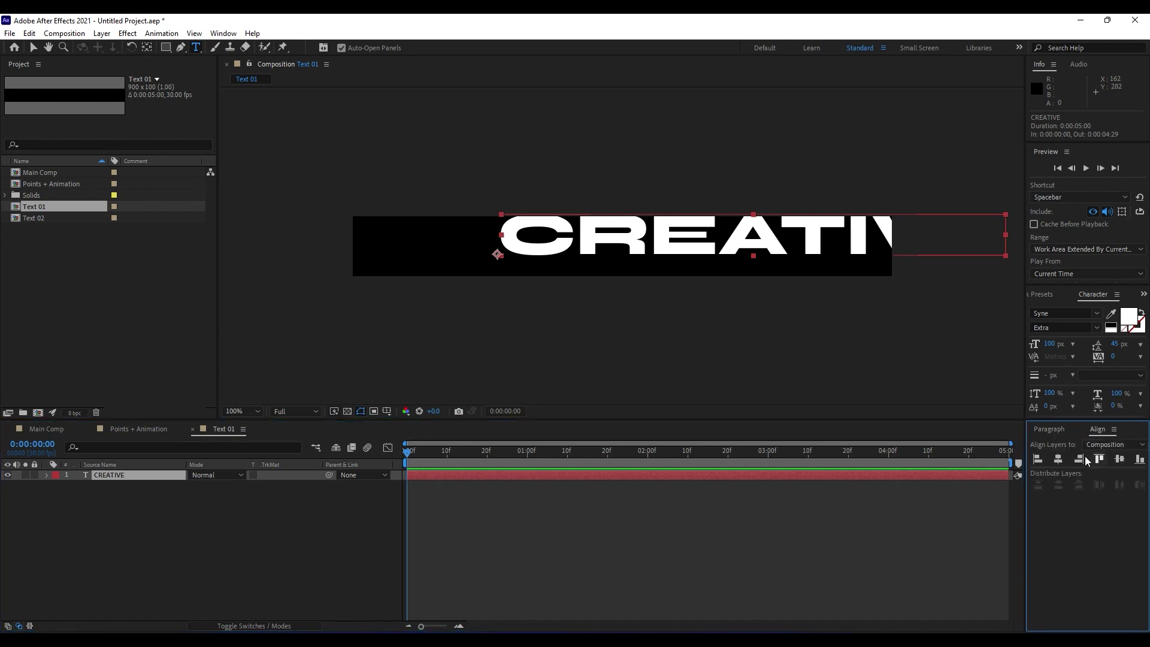
click(1059, 458)
click(1117, 458)
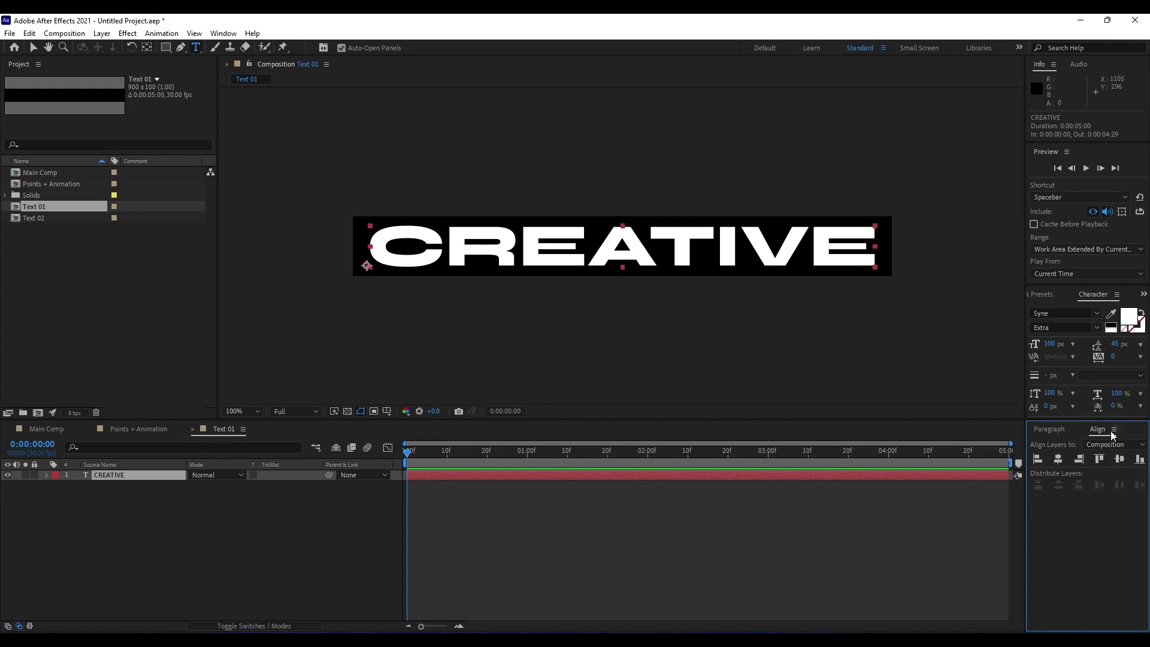
click(223, 33)
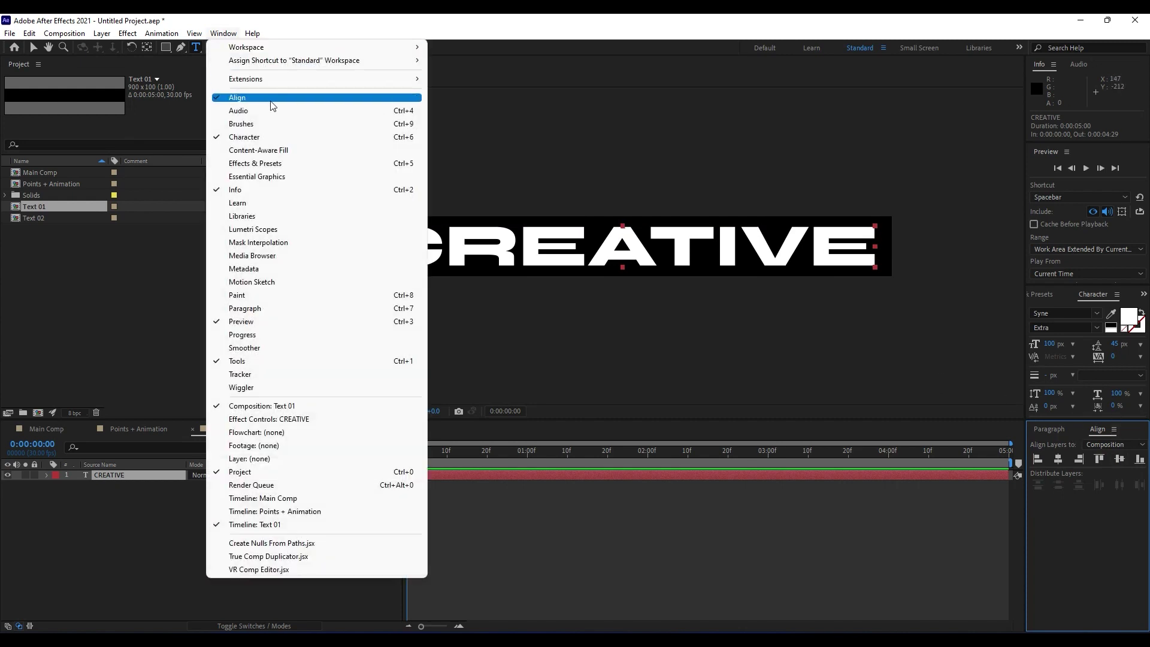
click(240, 100)
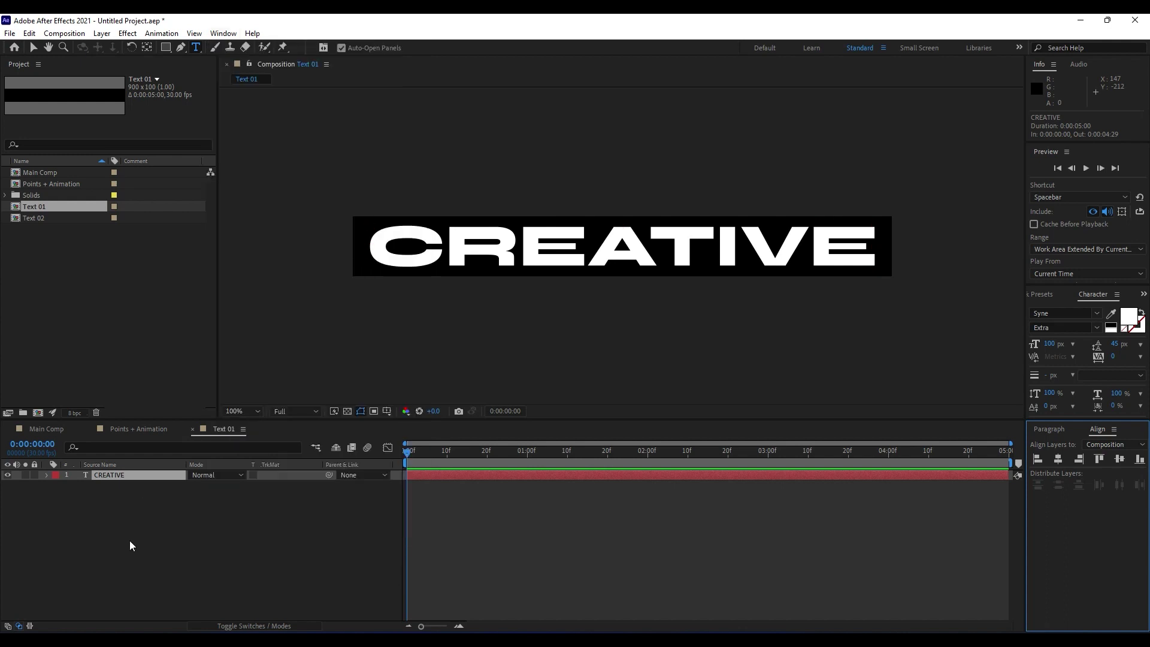
click(128, 541)
key(v)
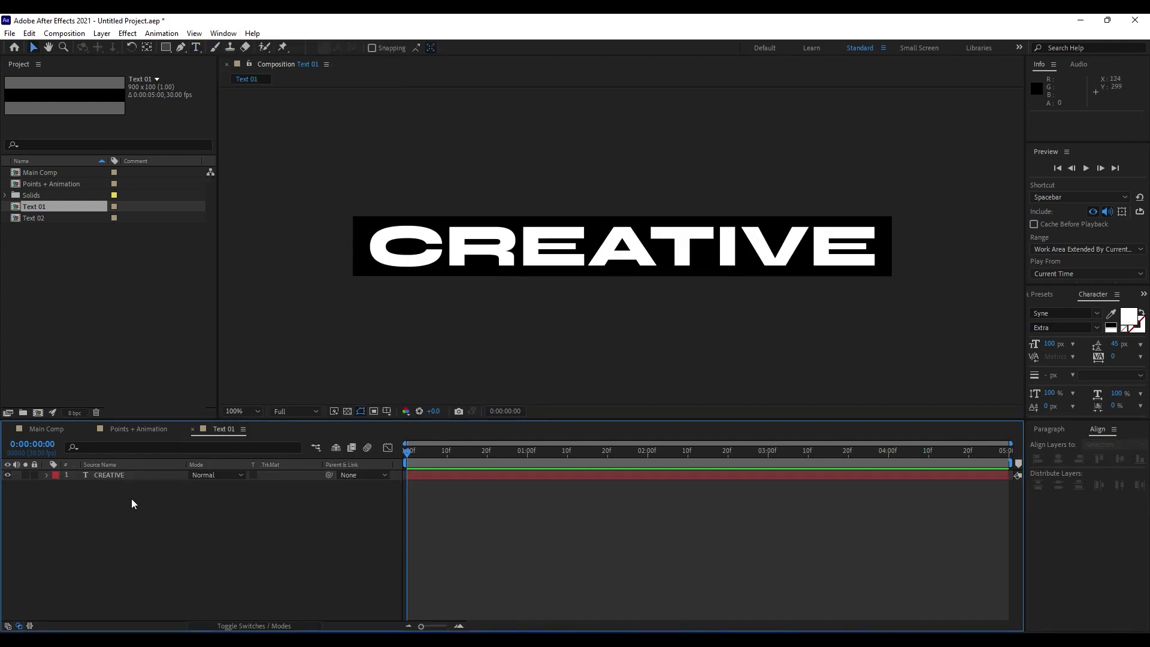
Step: Inspect the font family and character settings of the CREATIVE text
click(113, 473)
double_click(110, 473)
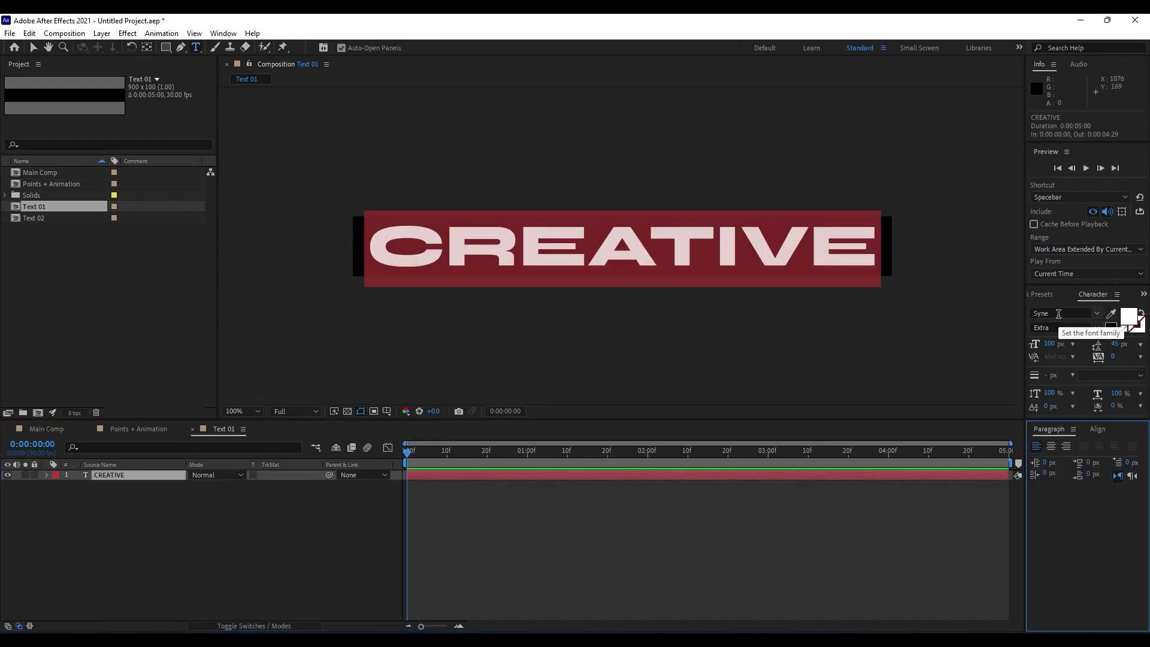
click(159, 555)
Step: Place the Text 01 composition above Points + Animation in Main Comp and check the composition's transparency
click(59, 430)
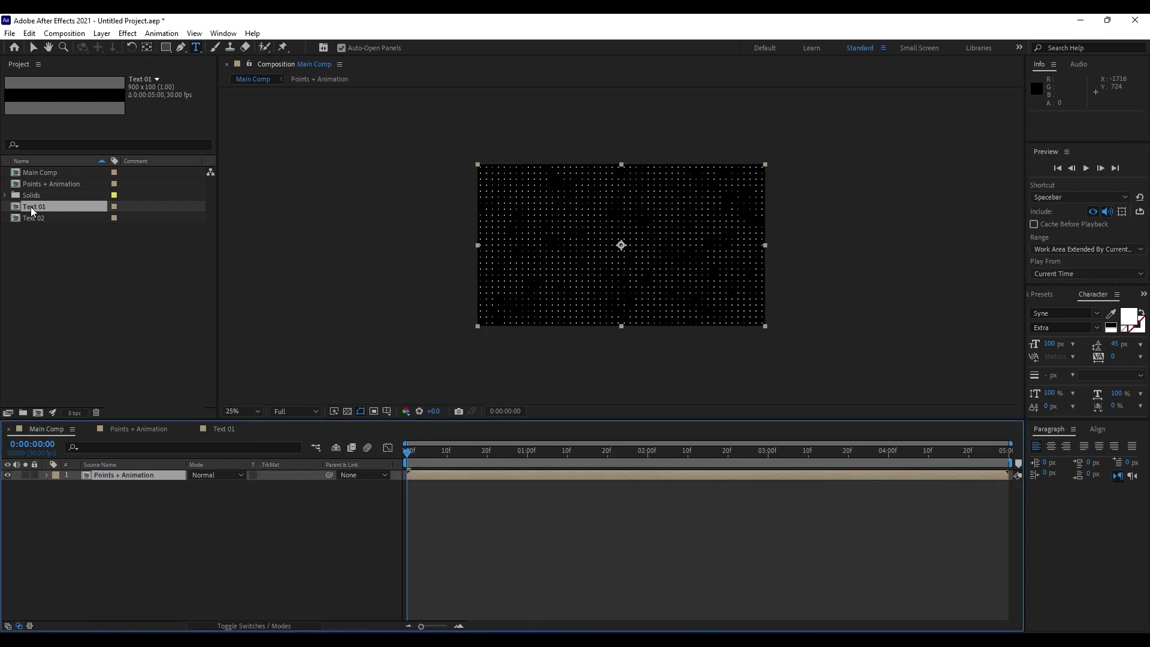
drag(31, 206, 171, 472)
key(period)
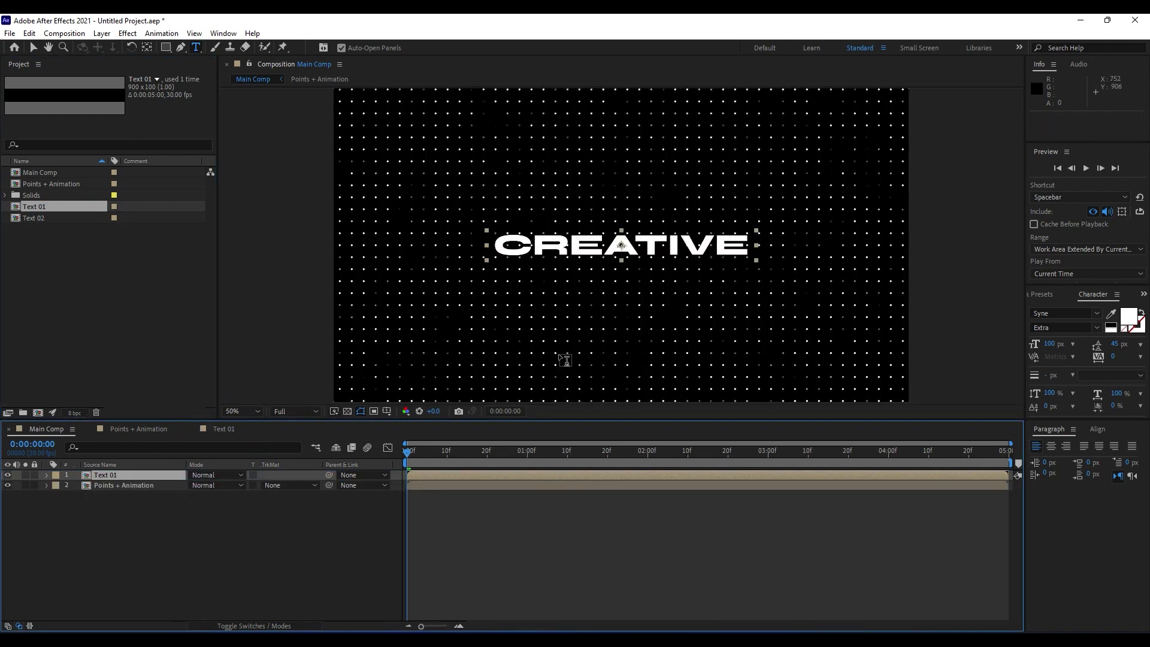
key(comma)
click(160, 550)
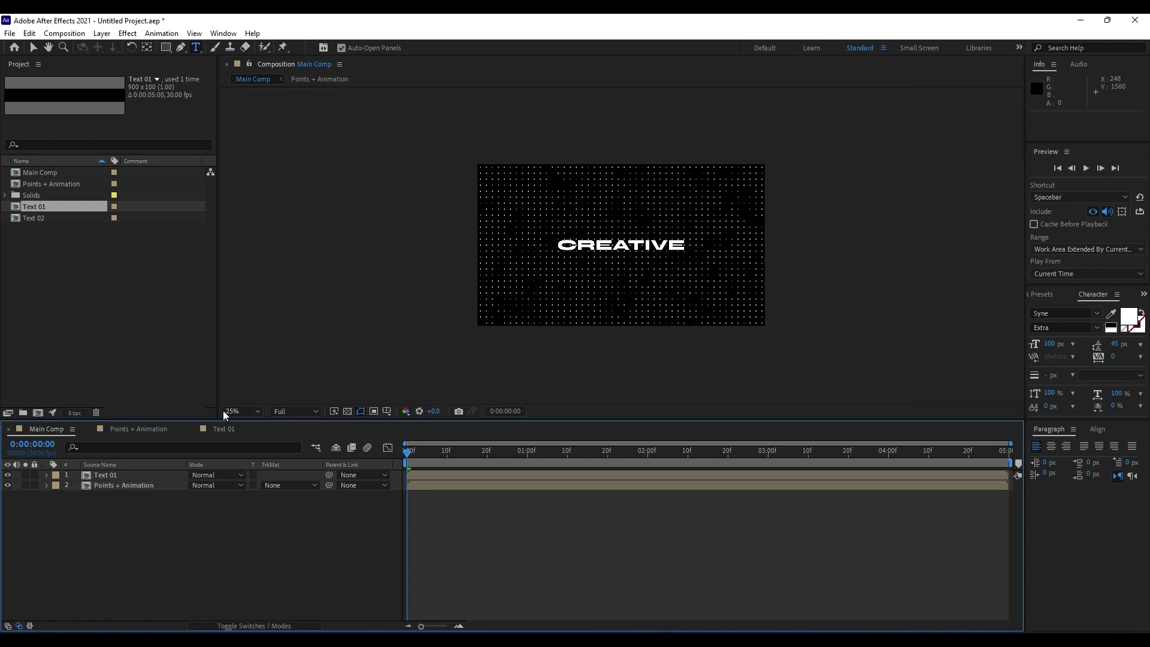
key(v)
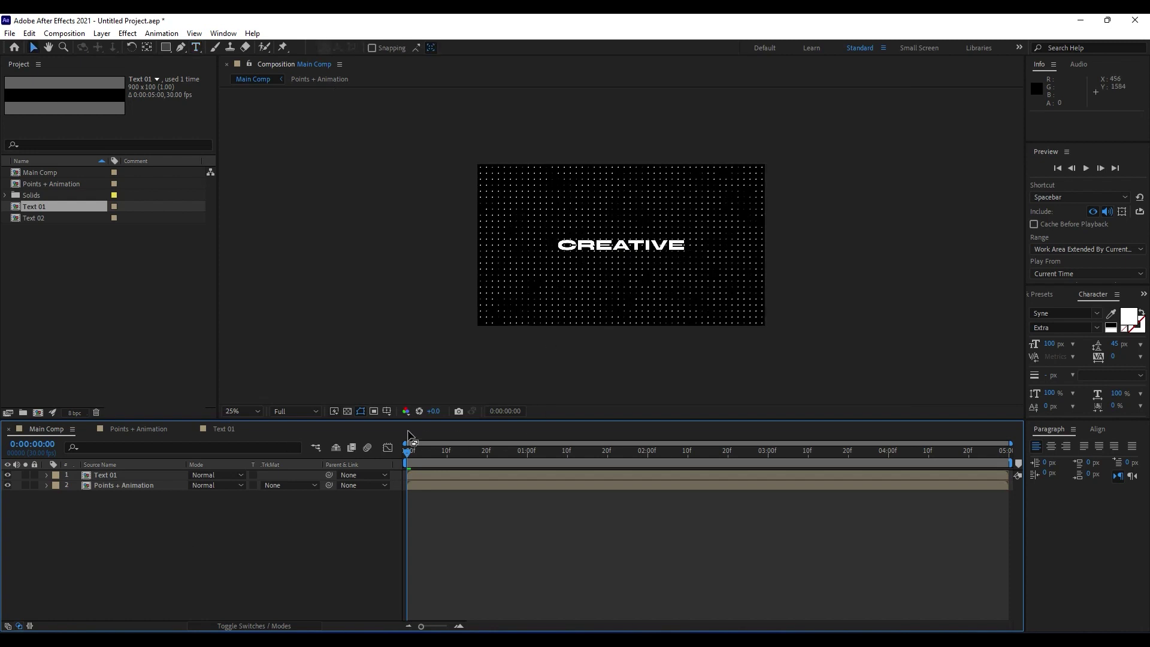
click(346, 411)
click(346, 411)
Step: Create a solid named Background in Main Comp and move it beneath the Points + Animation layer
right_click(146, 545)
mouse_move(223, 402)
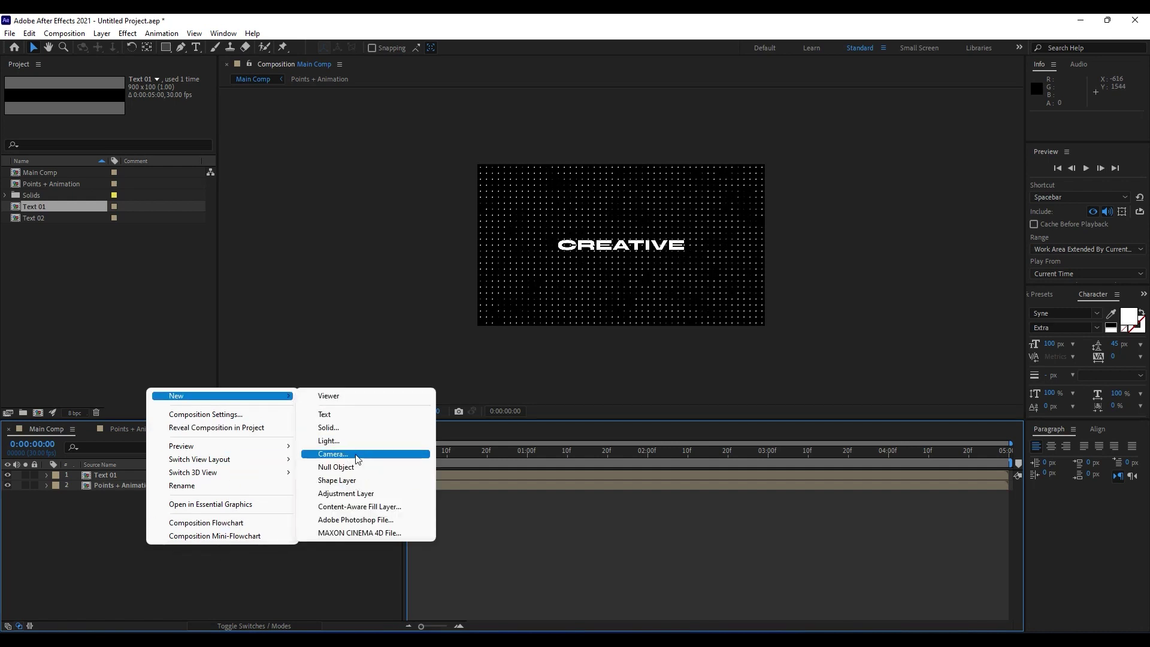
click(350, 423)
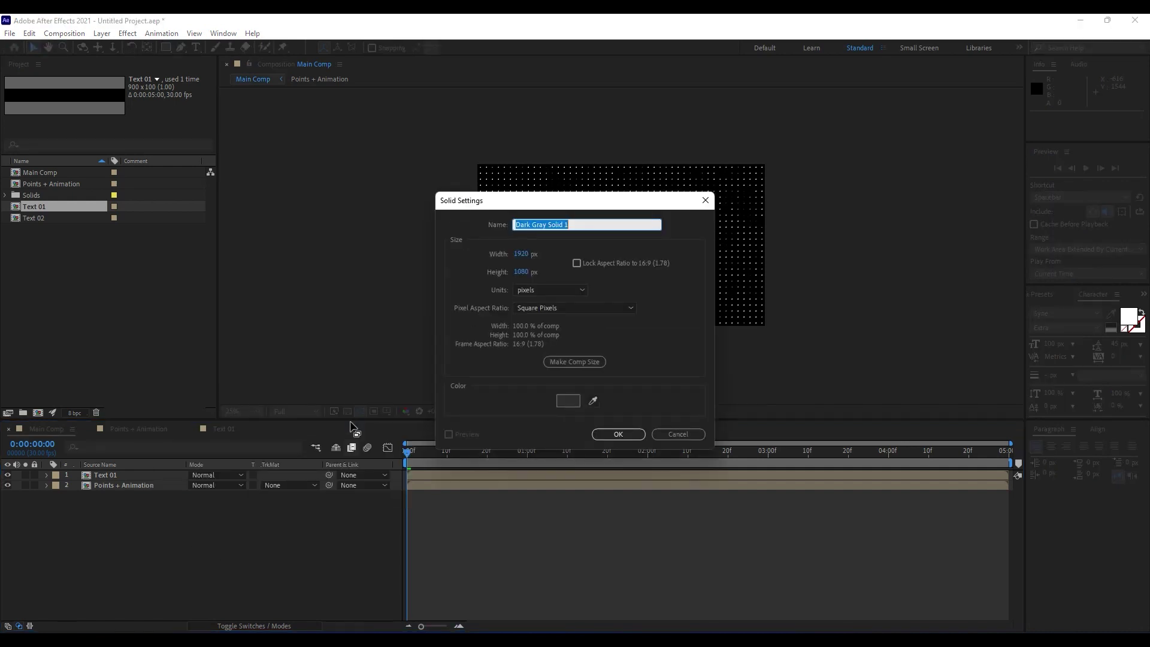
text(Background)
key(Return)
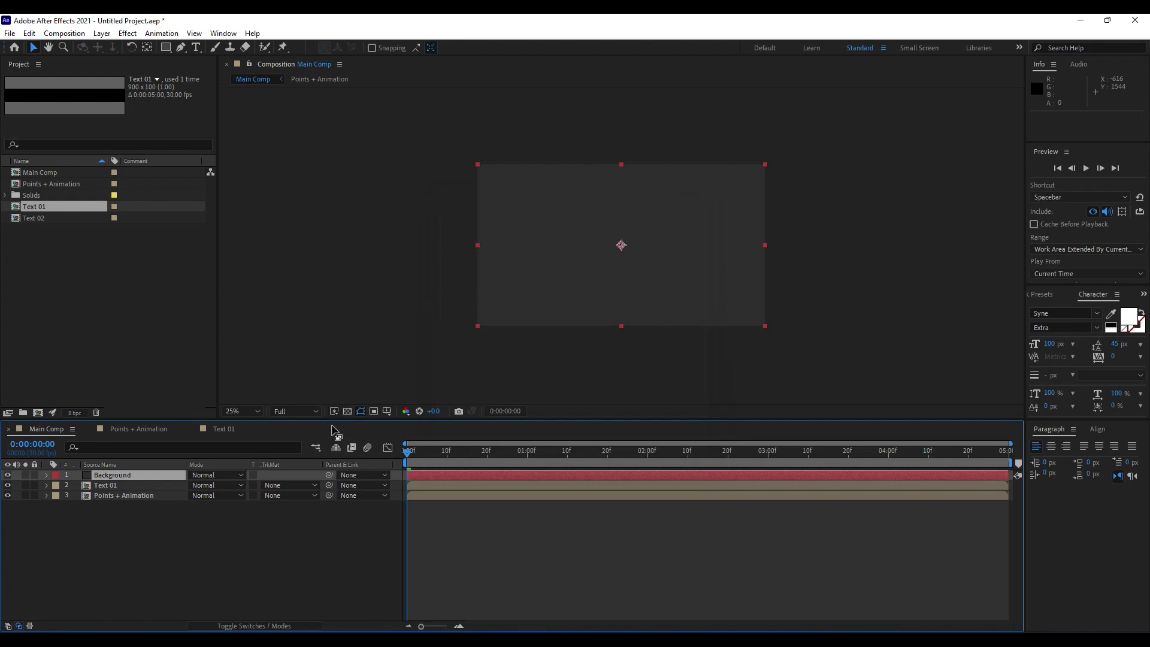
drag(107, 478, 106, 516)
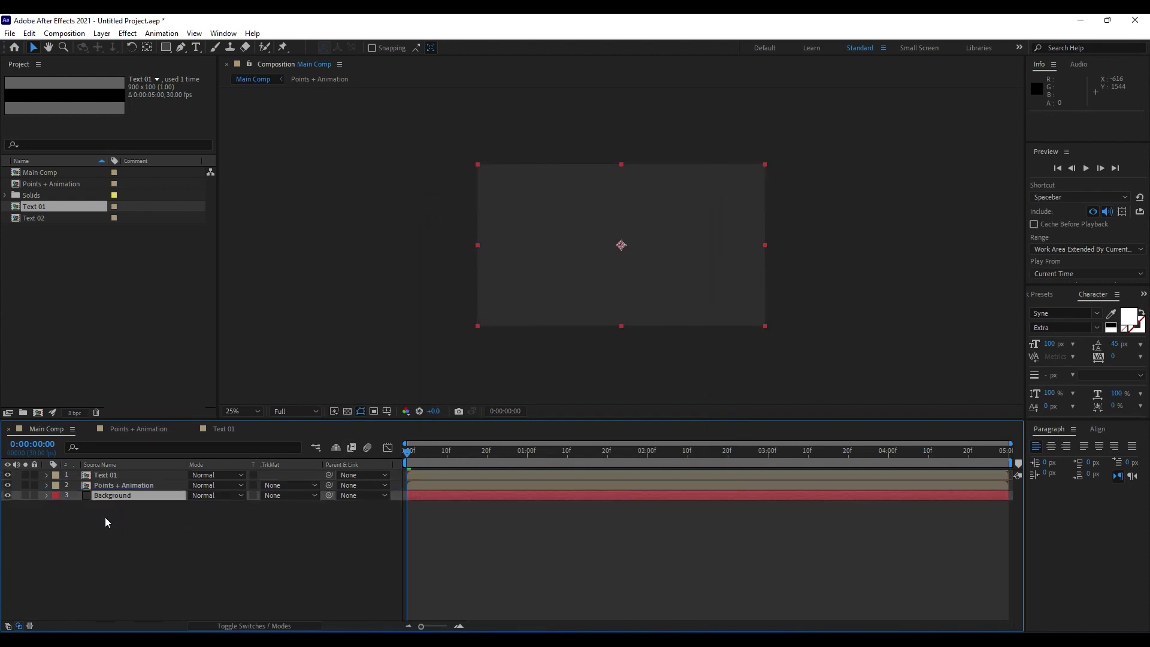
Step: Find the Gradient Ramp effect and apply it to the Background layer
key(period)
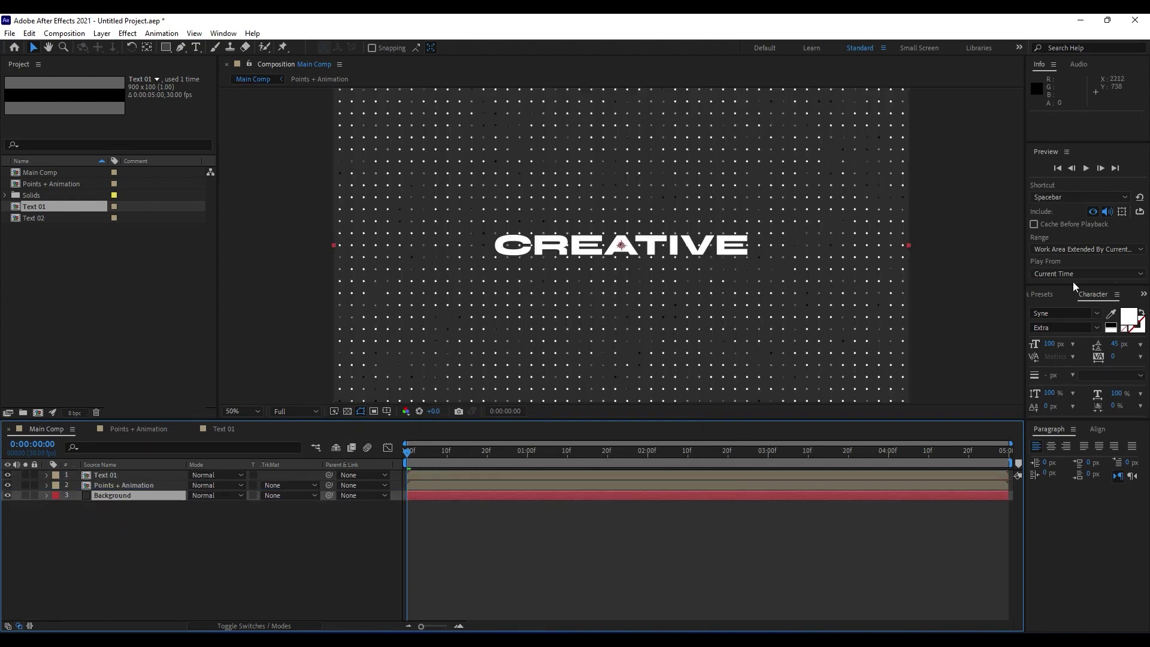
click(1045, 293)
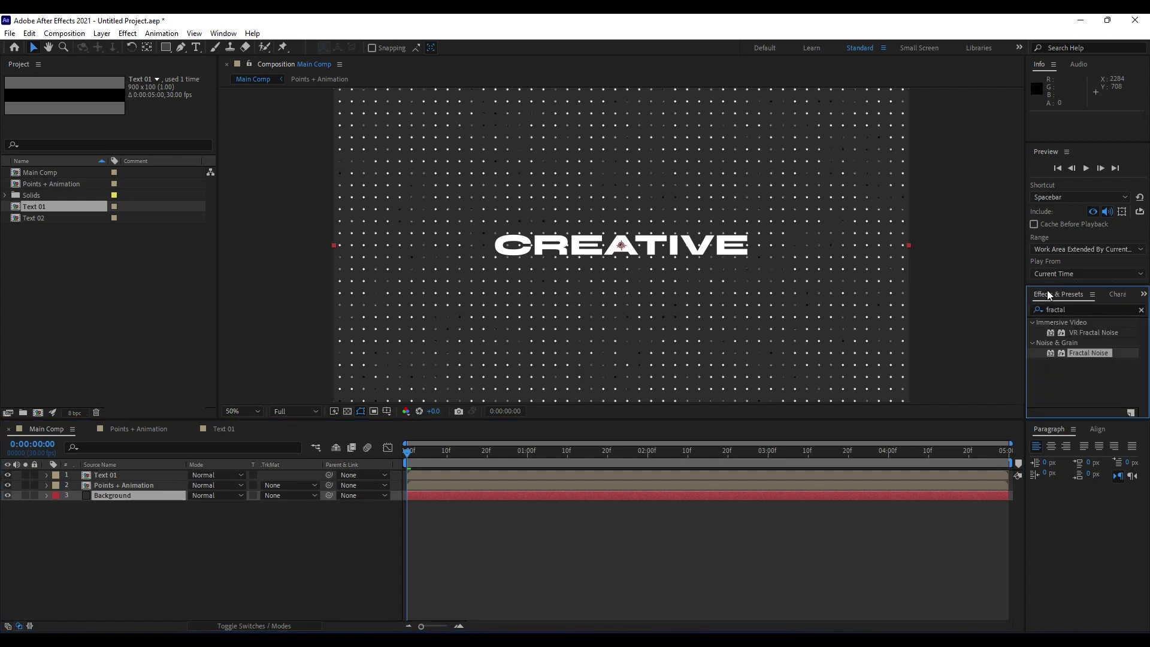
click(1081, 312)
text(ra)
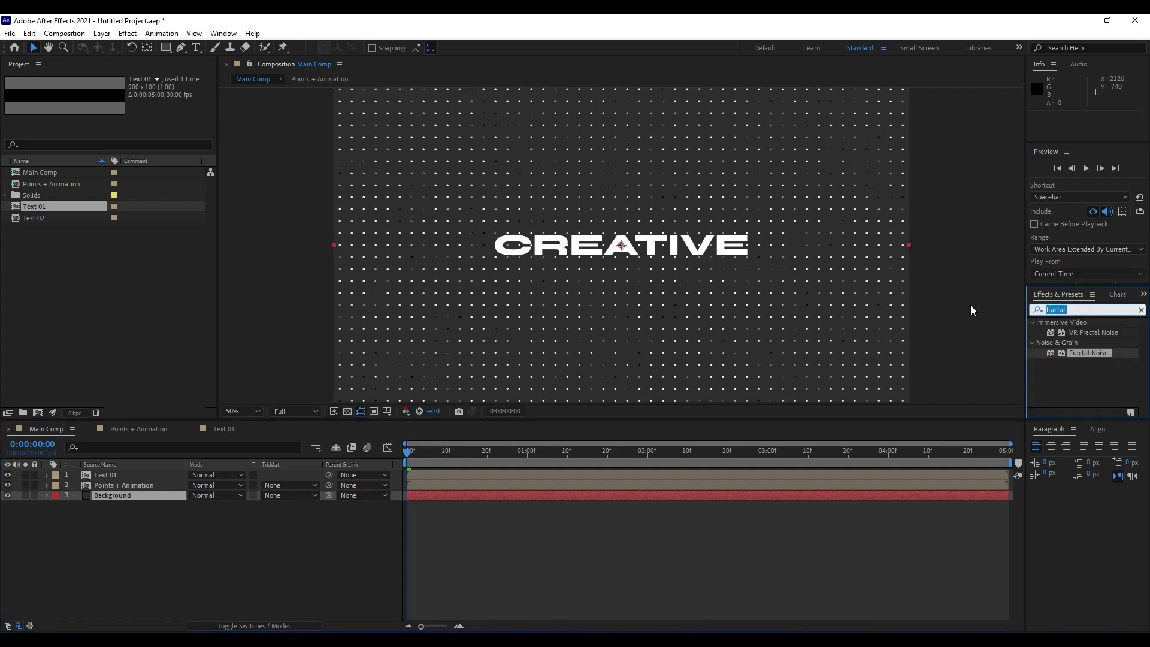
text(mp)
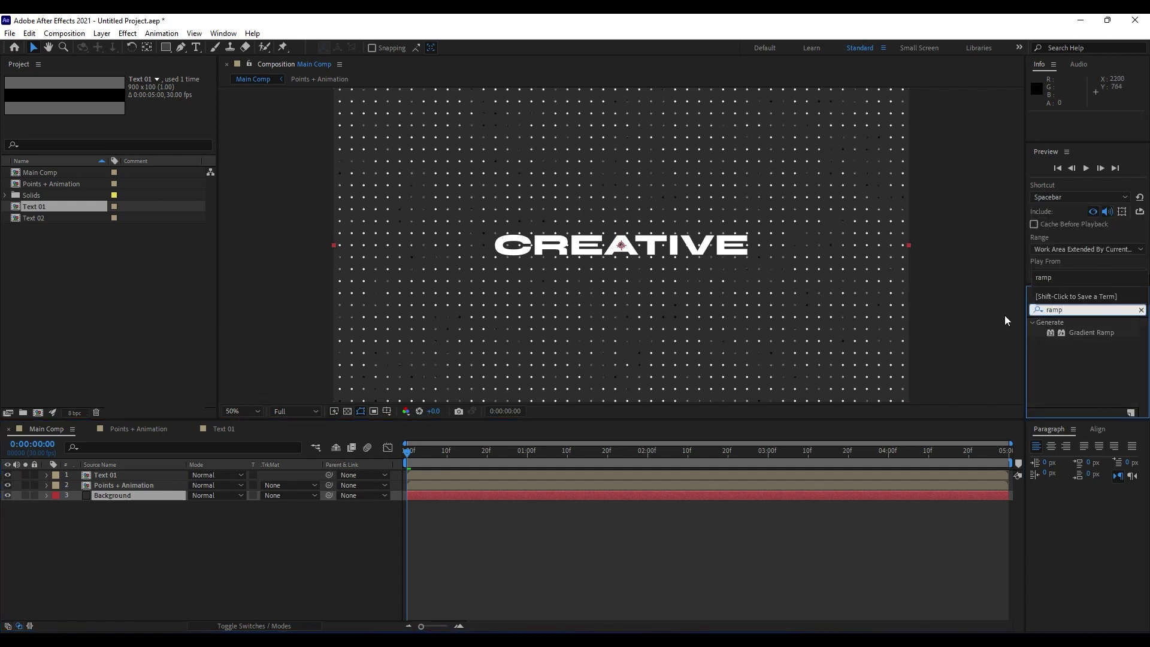
drag(1087, 330, 127, 494)
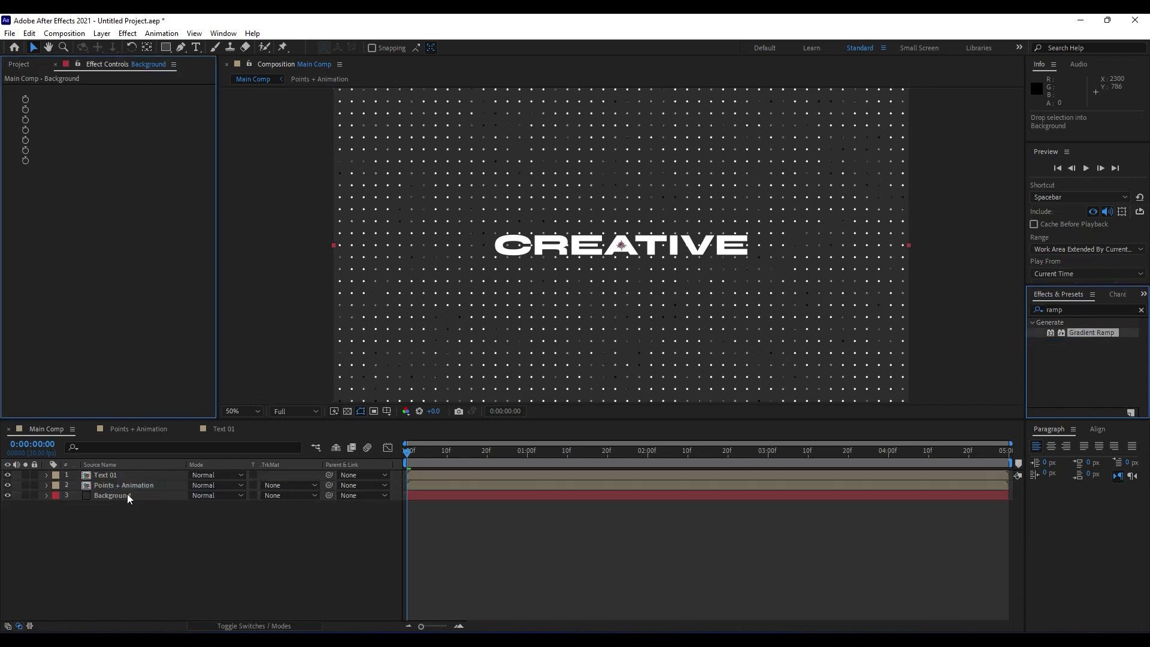
key(comma)
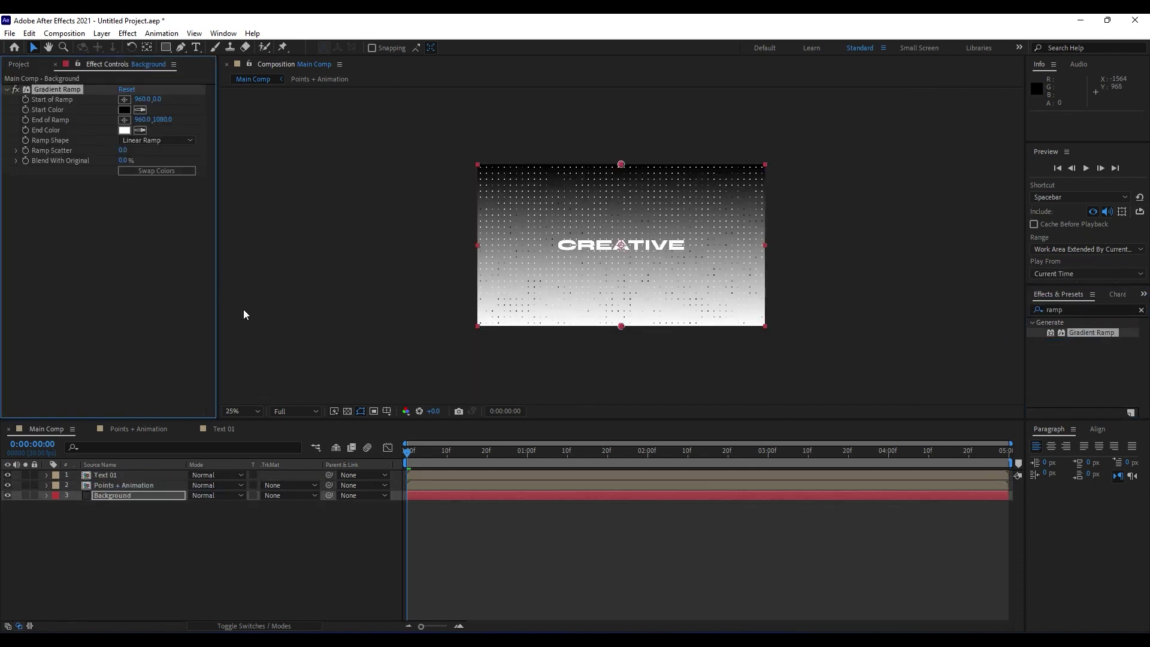
Step: Set the Background's Gradient Ramp to run diagonally, with Start of Ramp at about -60, -20 and End of Ramp at about 2020, 1172
click(171, 562)
click(119, 496)
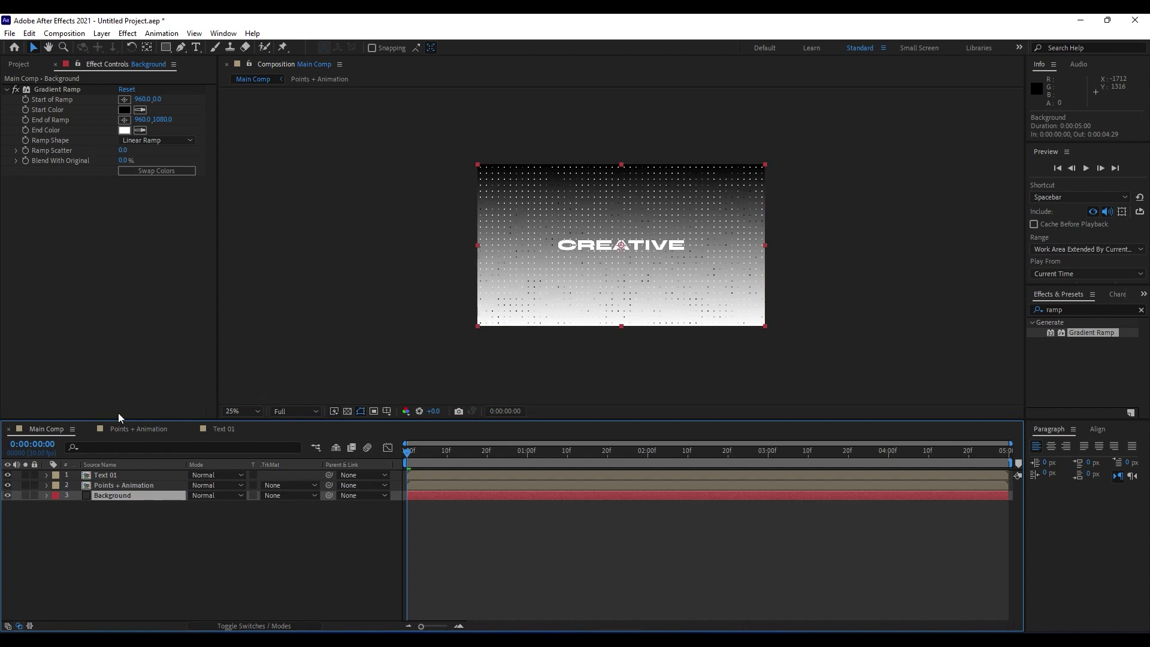
click(124, 99)
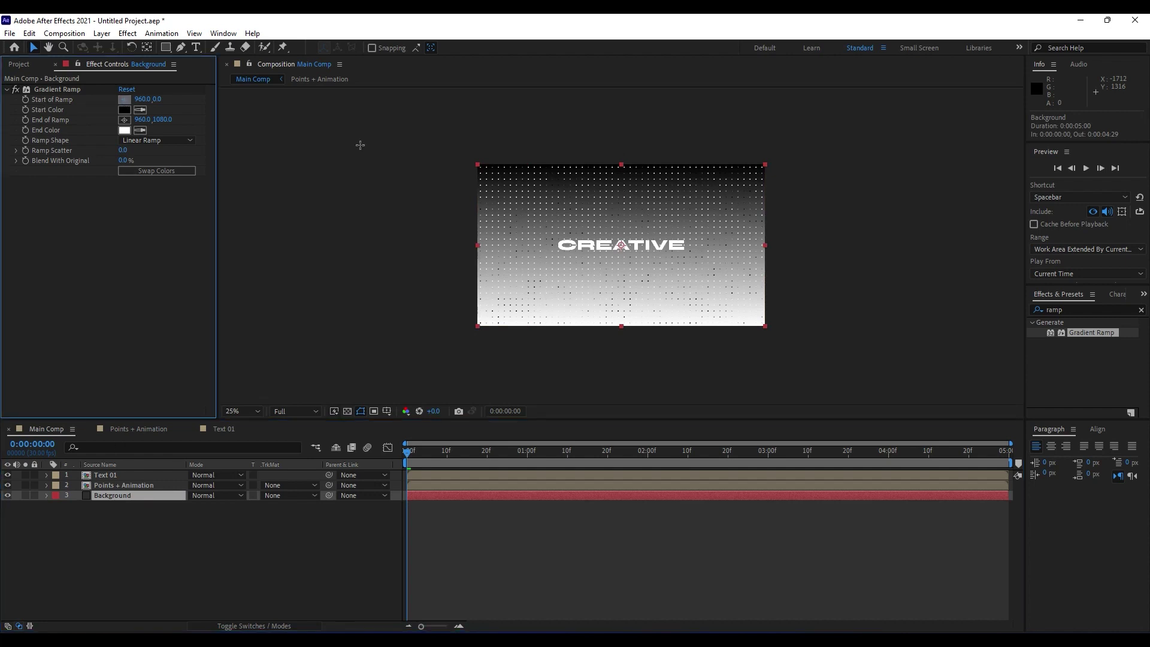
click(468, 161)
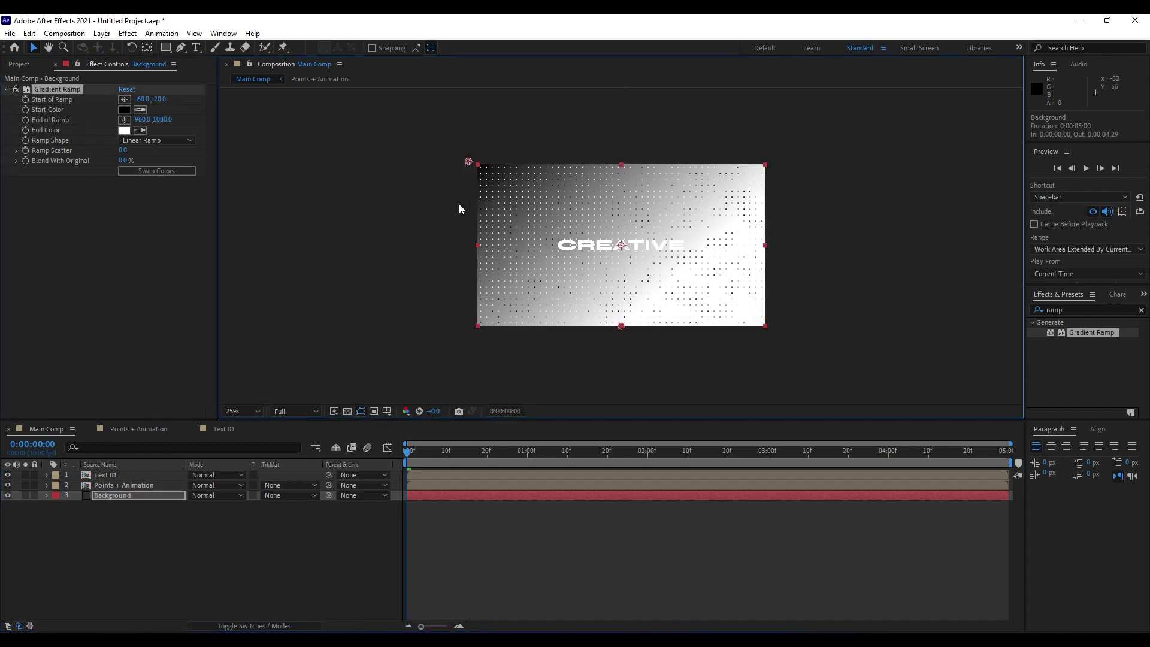
click(131, 121)
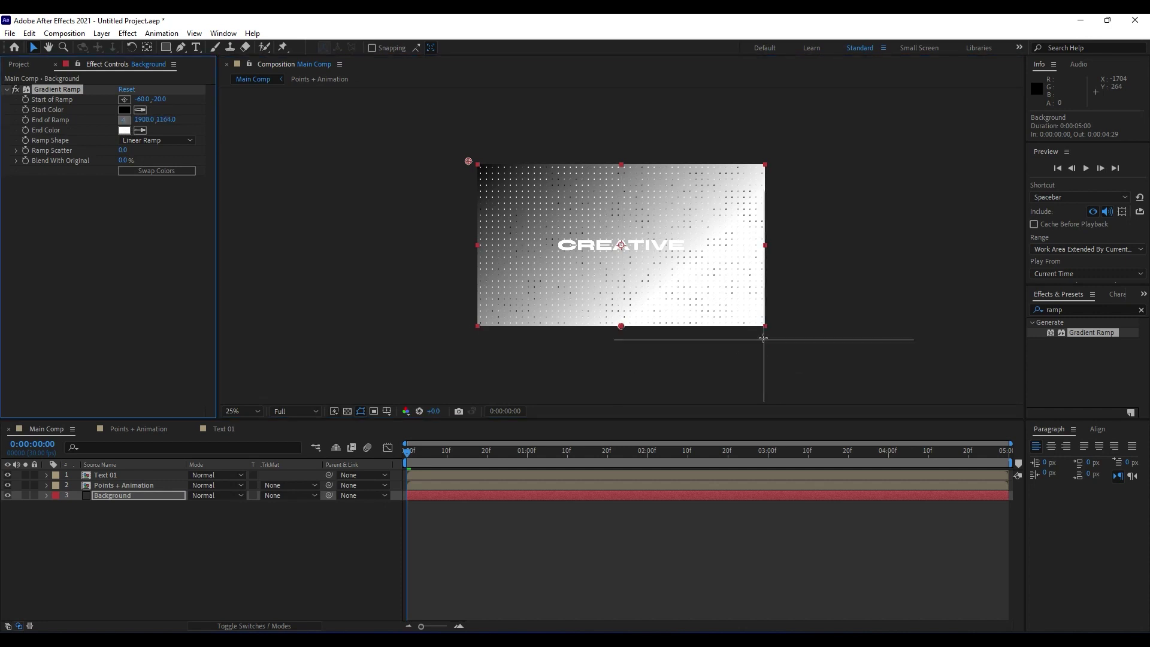
click(780, 339)
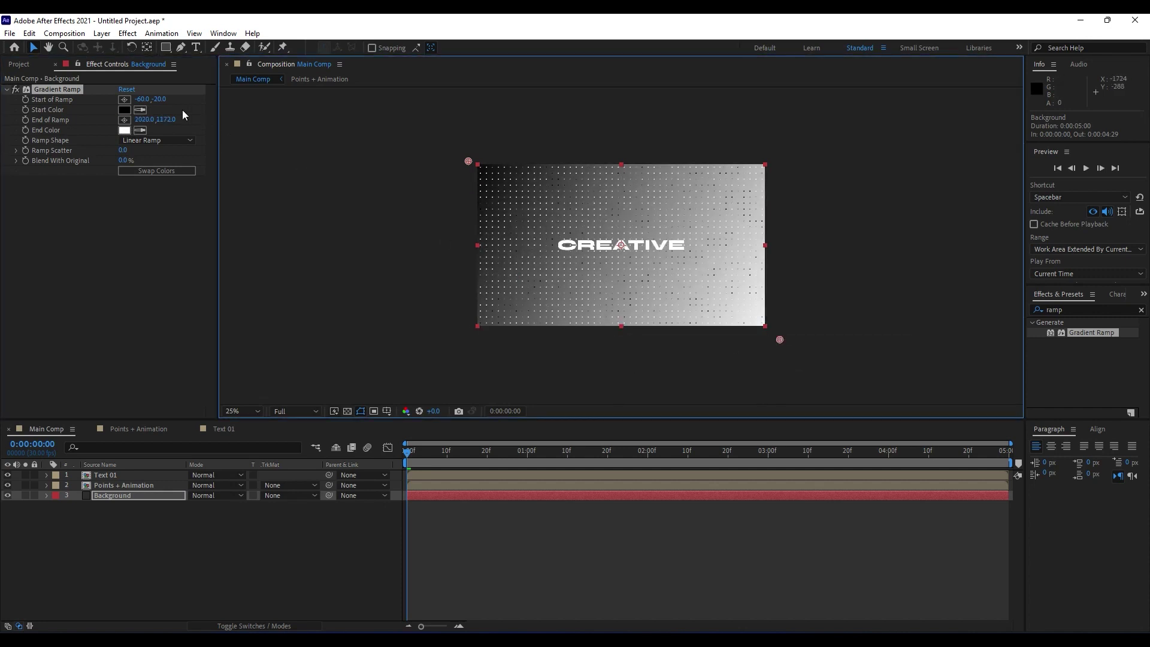
Step: Set the Gradient Ramp's Start Color to a dark saturated blue
click(124, 109)
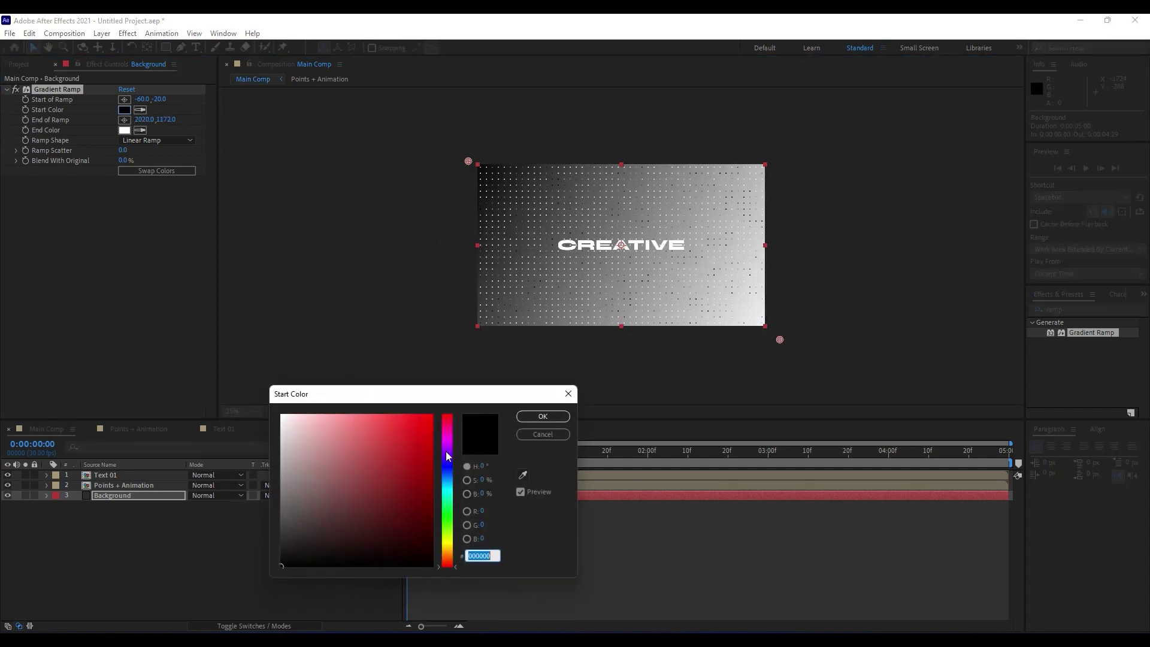
mouse_move(448, 497)
mouse_down()
mouse_move(438, 410)
mouse_move(432, 460)
mouse_move(448, 470)
mouse_move(439, 413)
mouse_up()
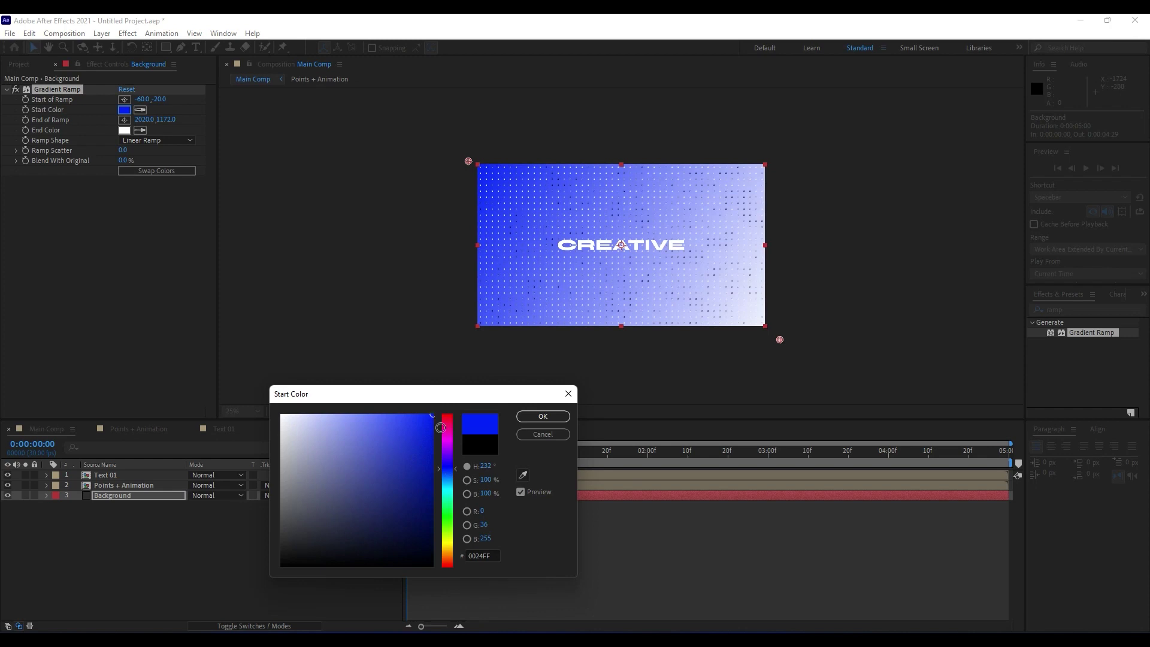
click(542, 416)
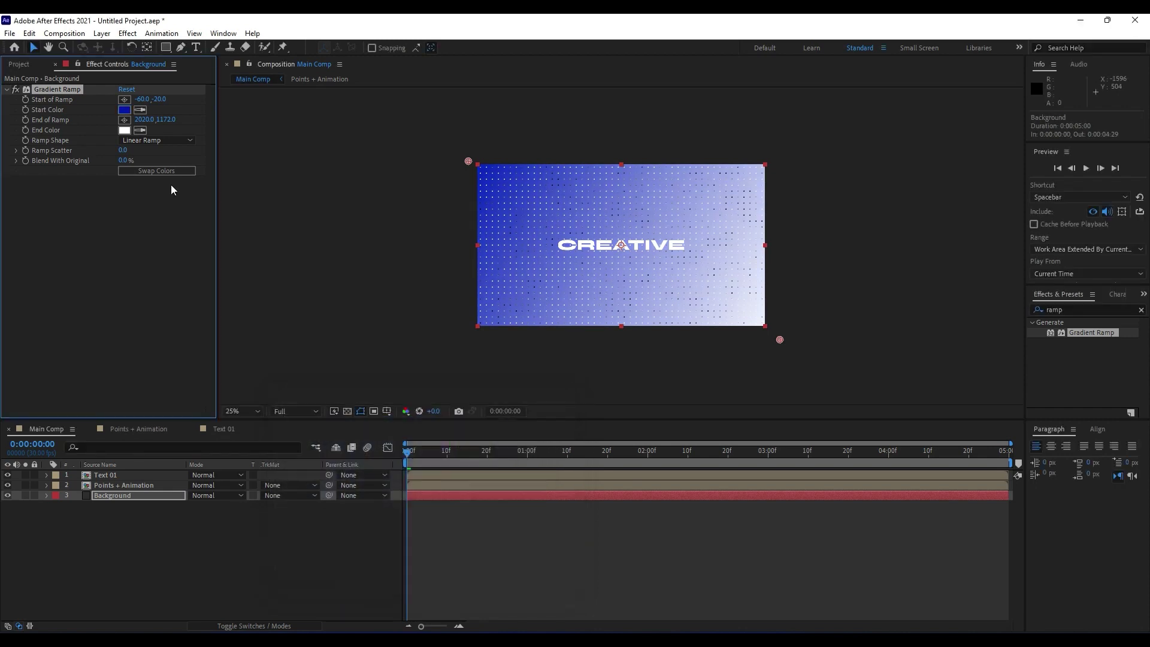
Step: Set the Gradient Ramp's End Color to the vivid purple D200FF and close the effect's settings
click(124, 130)
click(448, 444)
drag(399, 460, 439, 405)
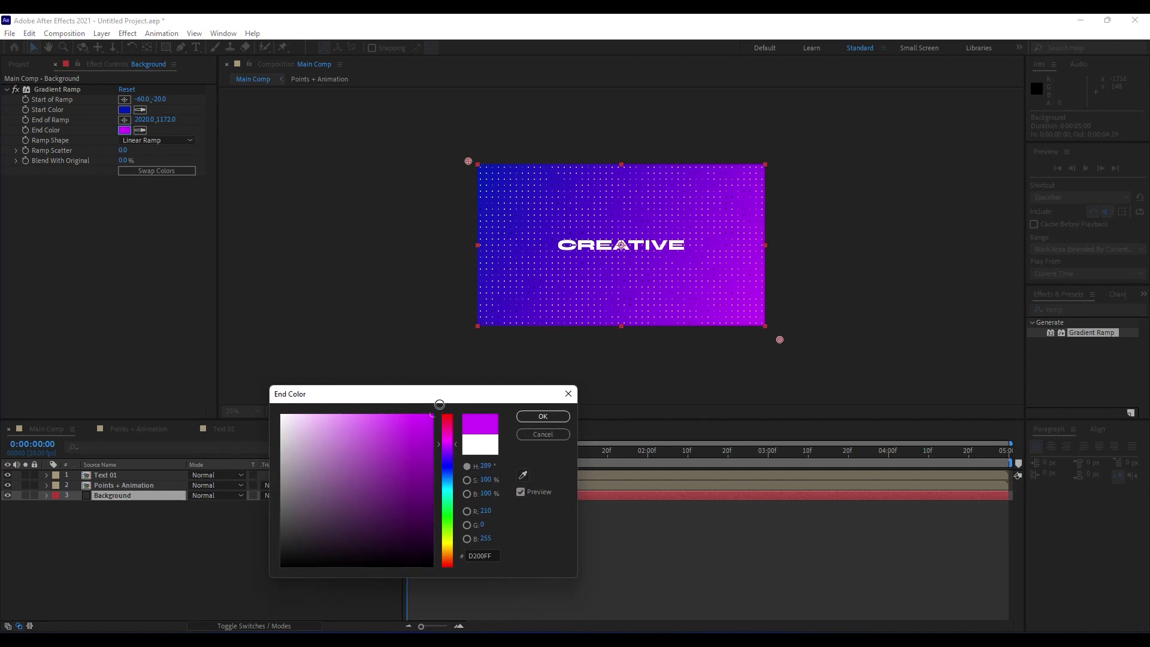
click(543, 416)
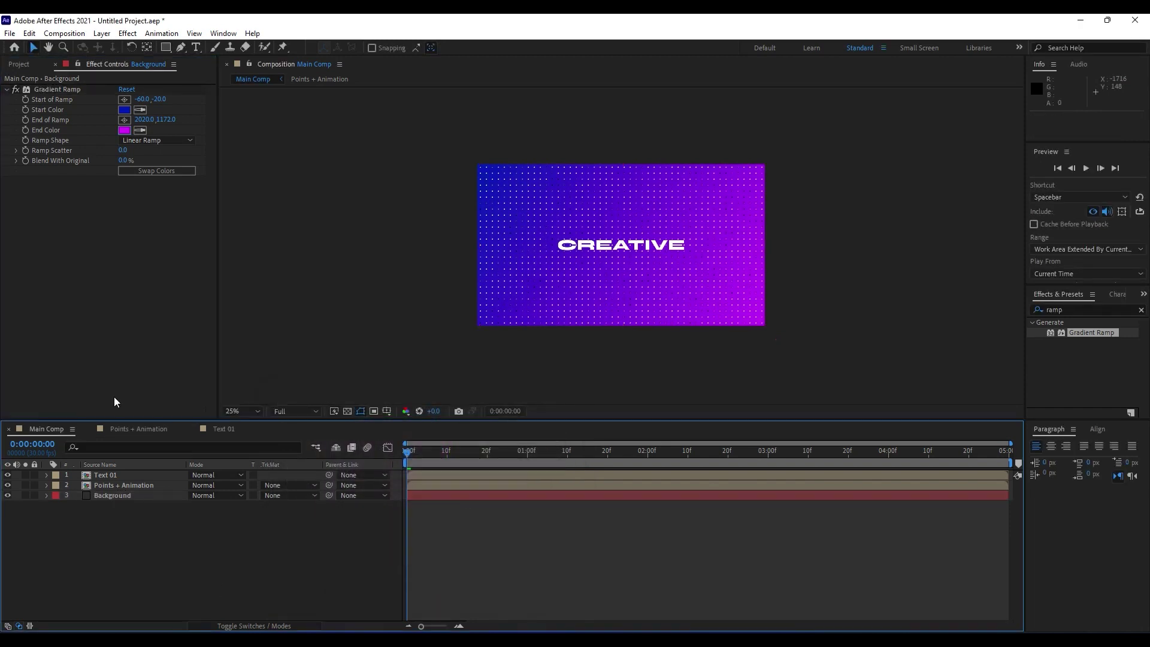
click(55, 64)
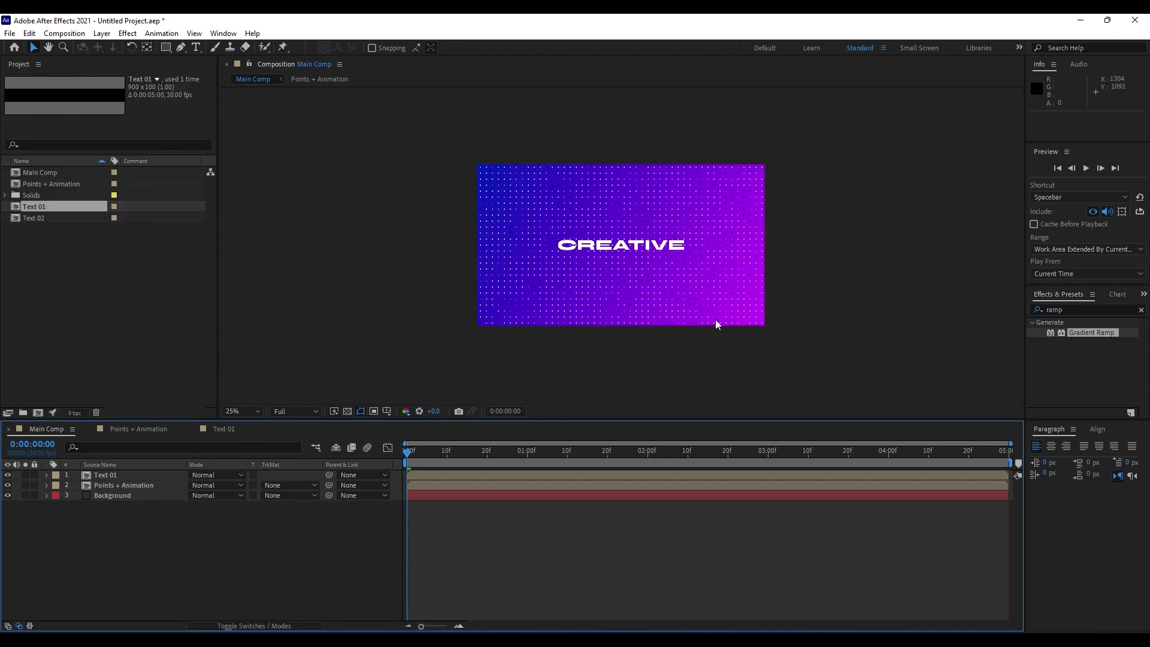
Step: Find the Drop Shadow effect and apply it to the Text 01 layer
scroll(715, 319, up, 2)
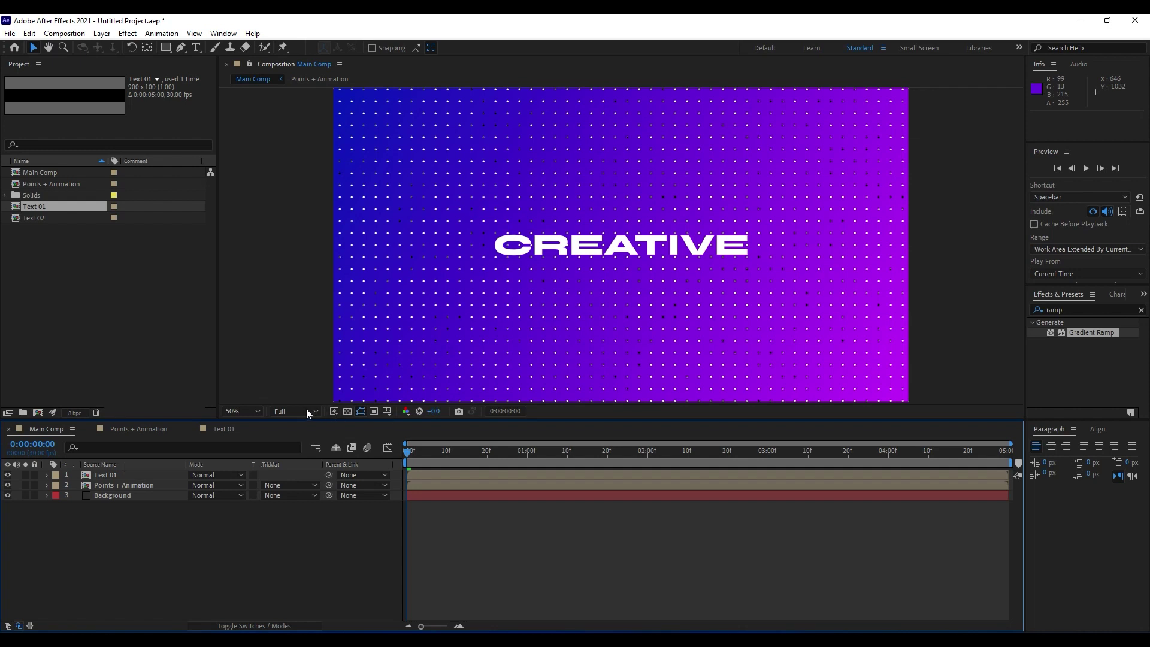
click(110, 477)
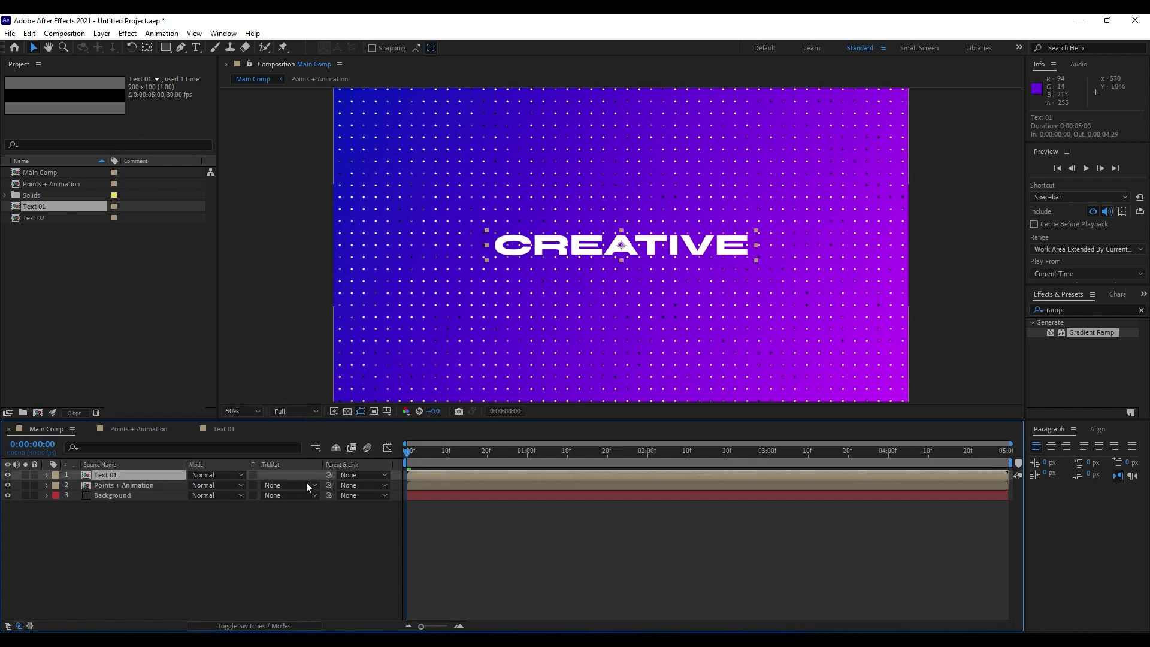
click(117, 484)
click(110, 474)
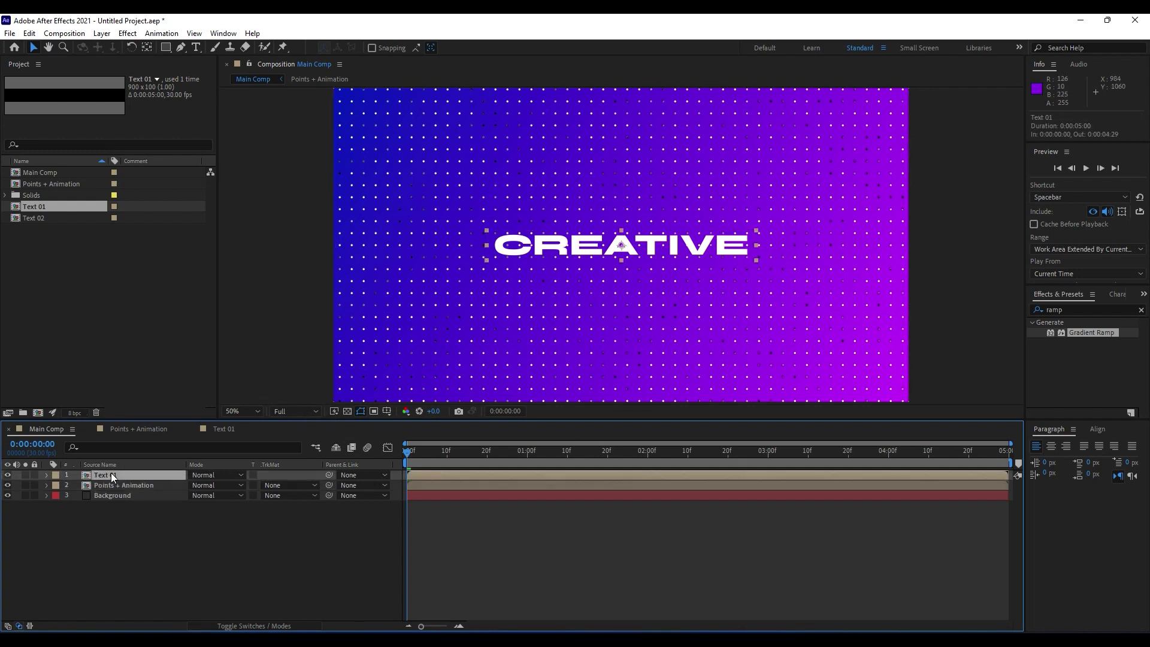
click(1076, 309)
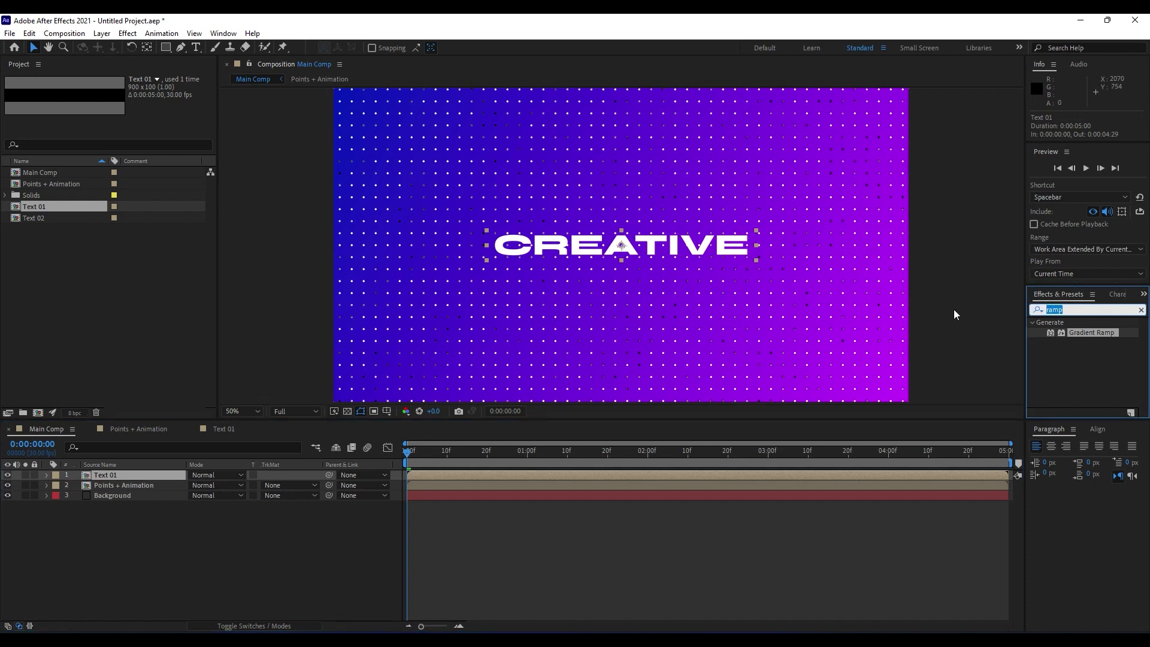
text(droop)
key(BackSpace)
text(p sha)
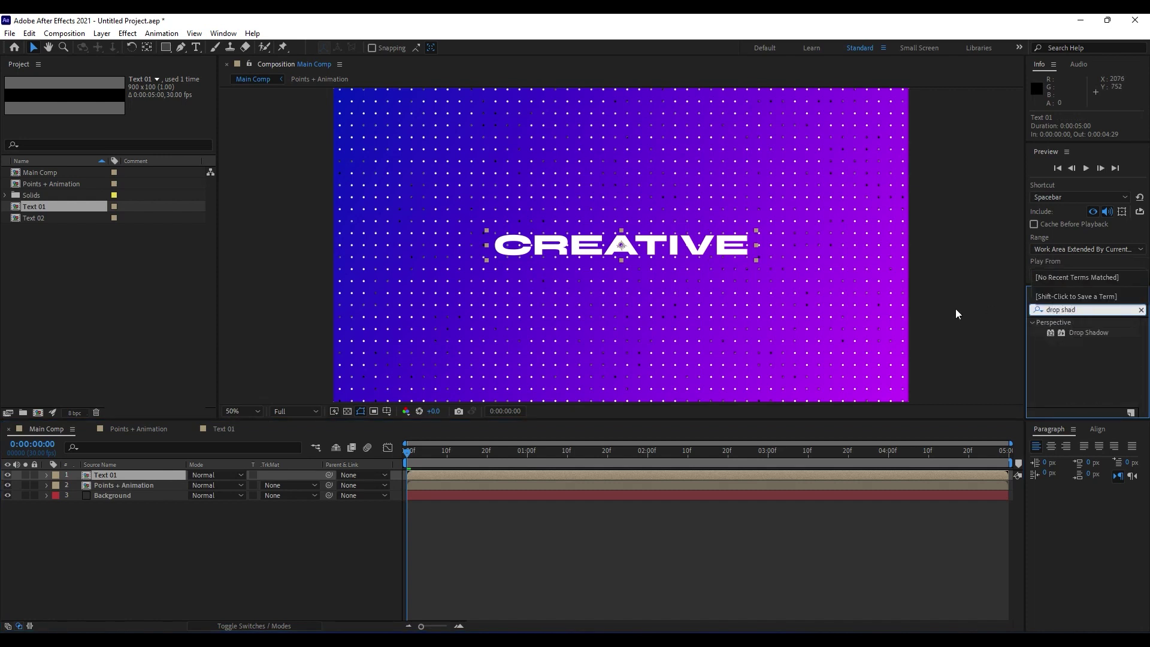
text(d)
double_click(1077, 331)
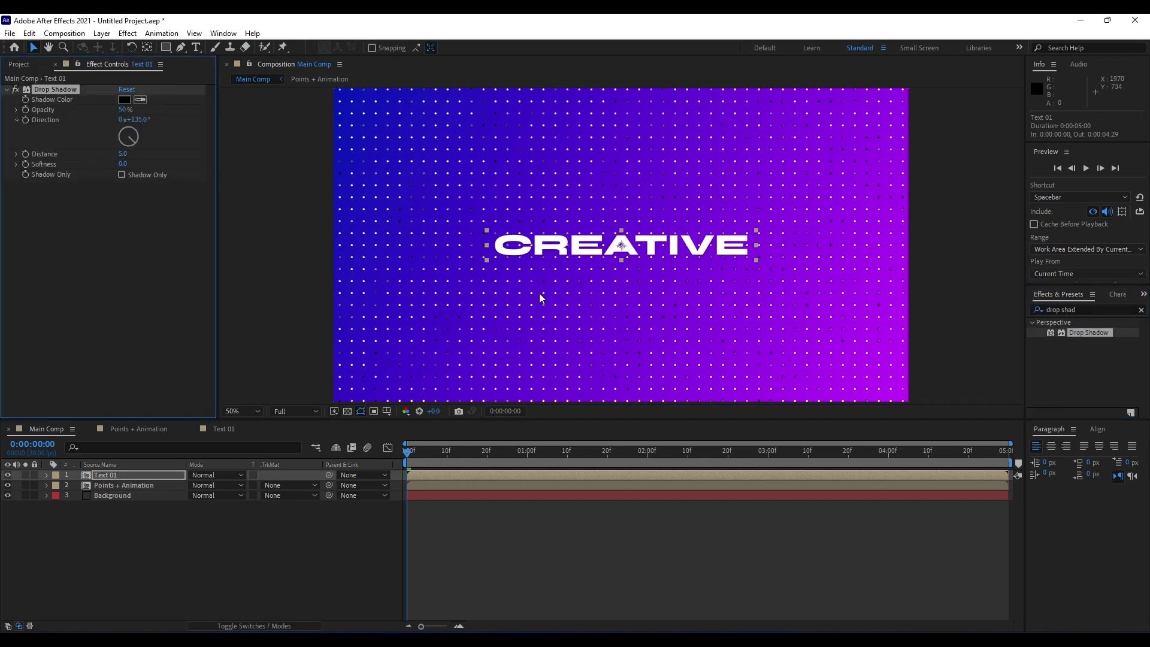
Step: Duplicate the Drop Shadow effect on Text 01 and set the copy's Distance to 10 and Softness to 20
click(61, 89)
key(ctrl+d)
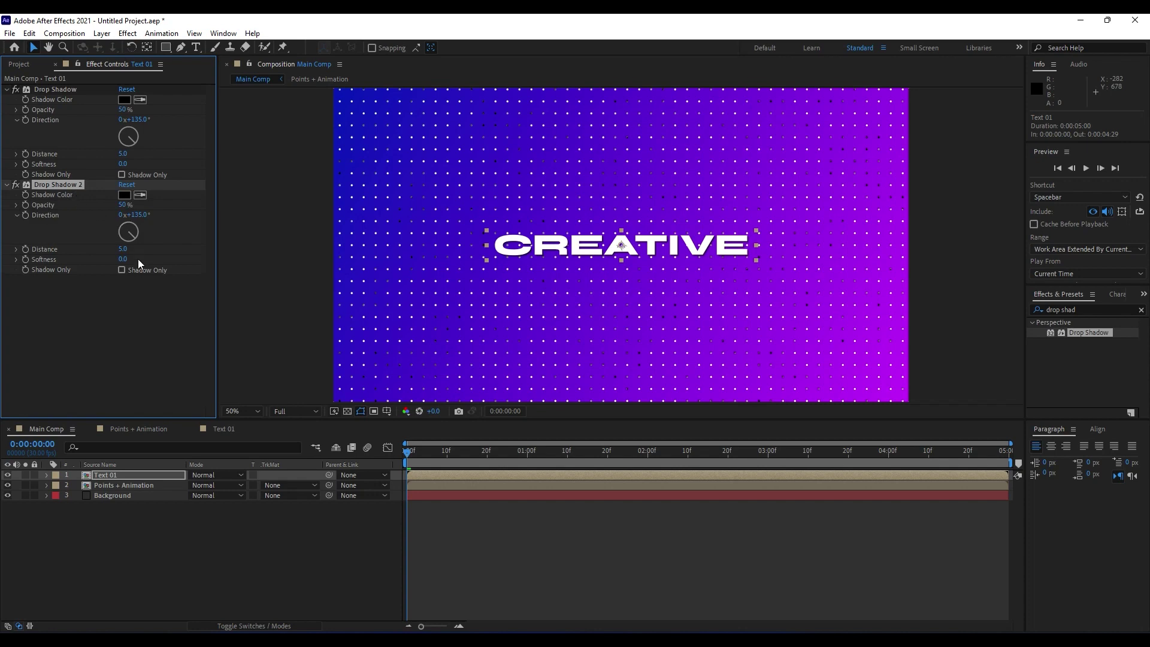
click(126, 249)
text(10)
key(Return)
click(123, 260)
text(20)
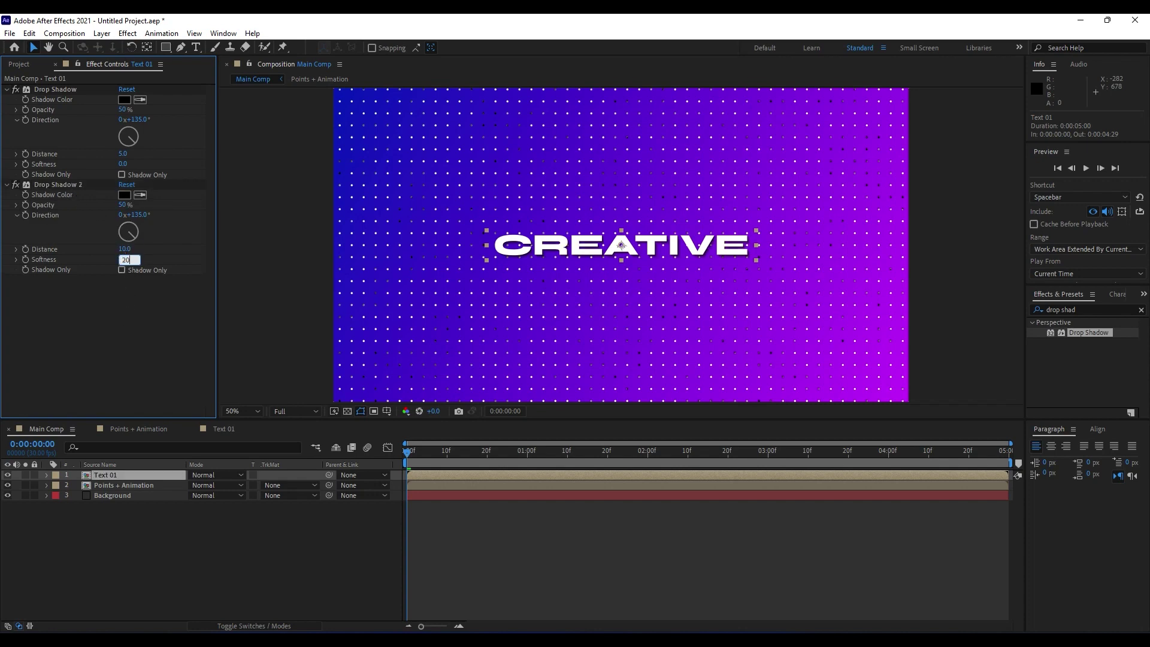
key(Return)
key(slash)
key(comma)
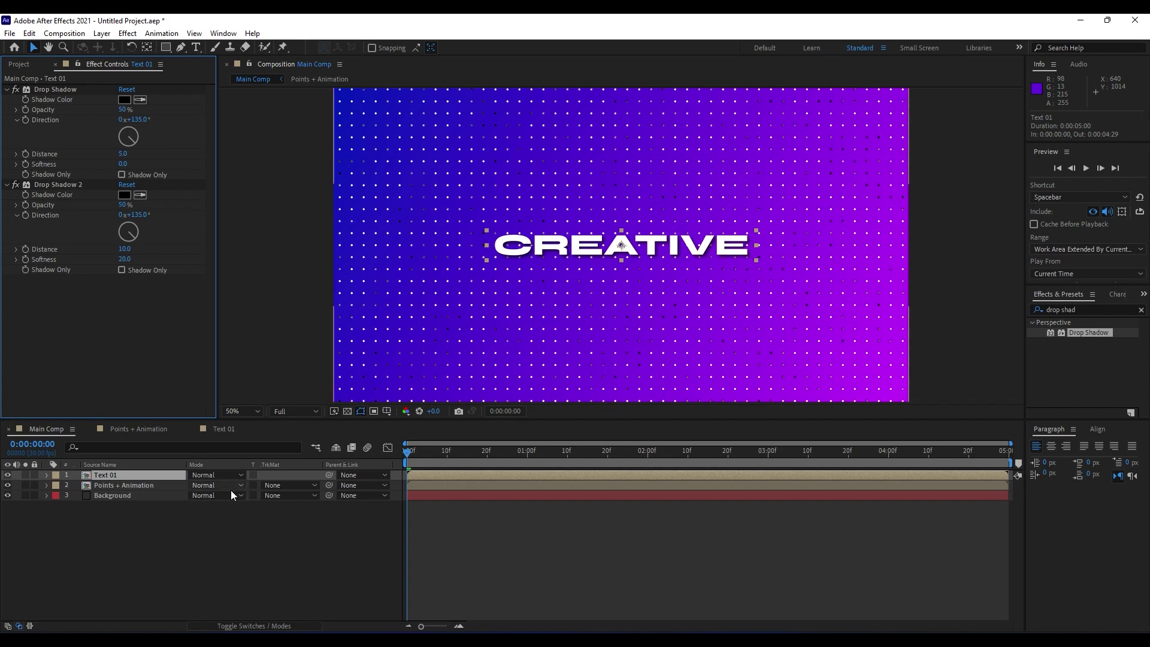
Step: Find the Motion Tile effect and apply it to the Text 01 layer
click(1099, 311)
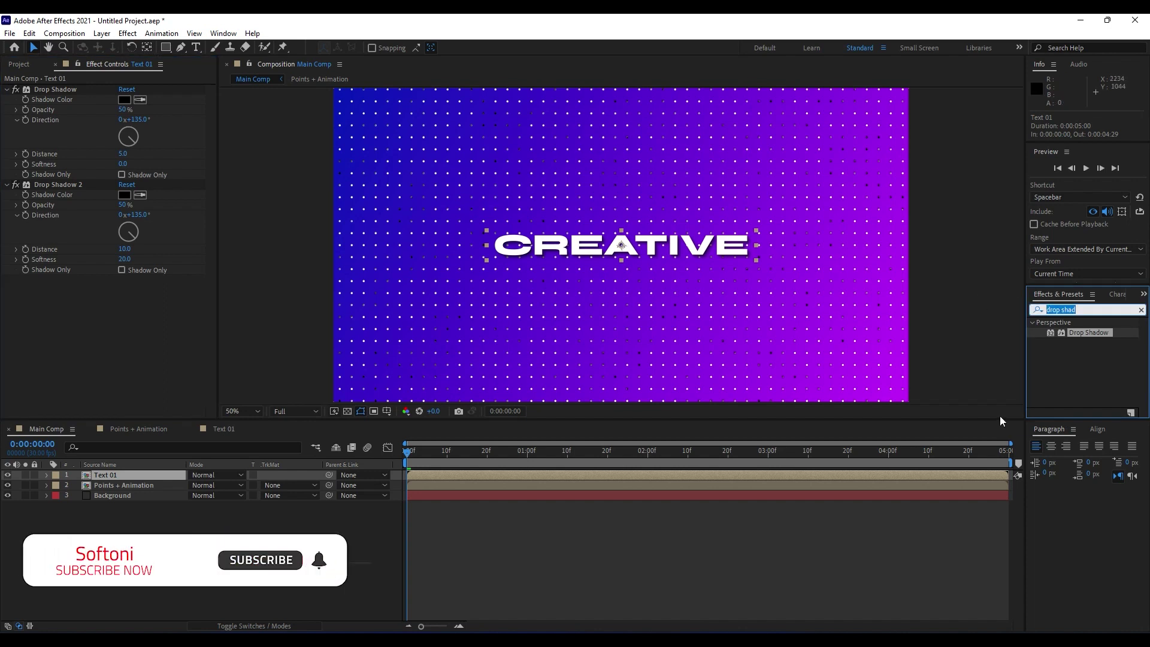
key(BackSpace)
text(motio)
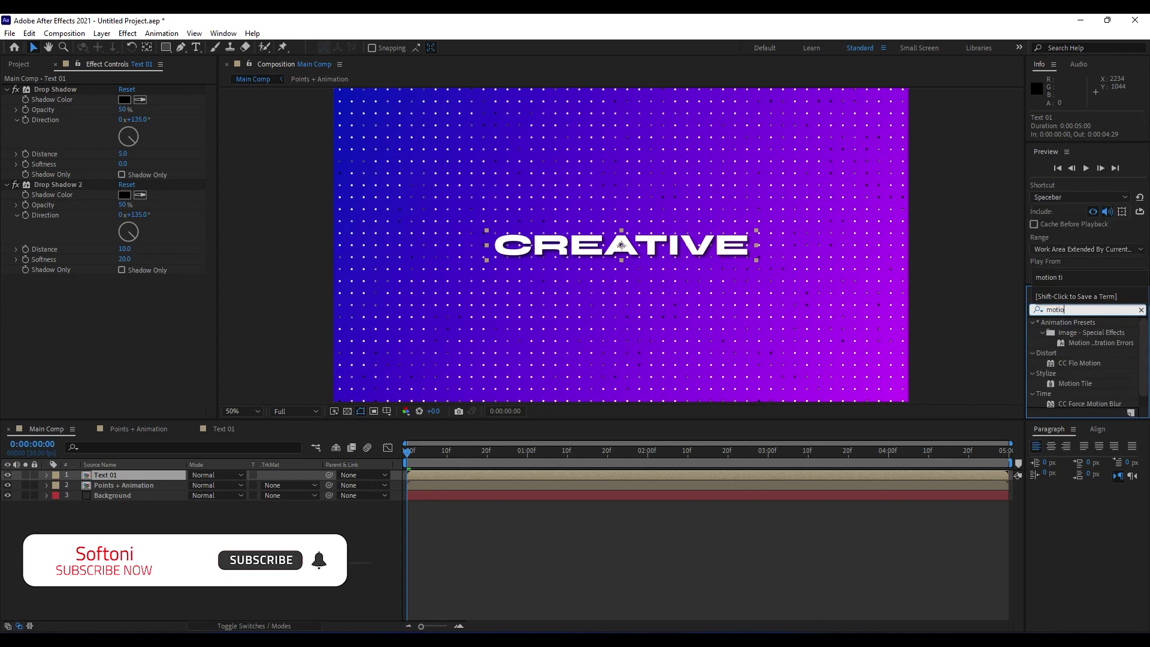
text(n ti)
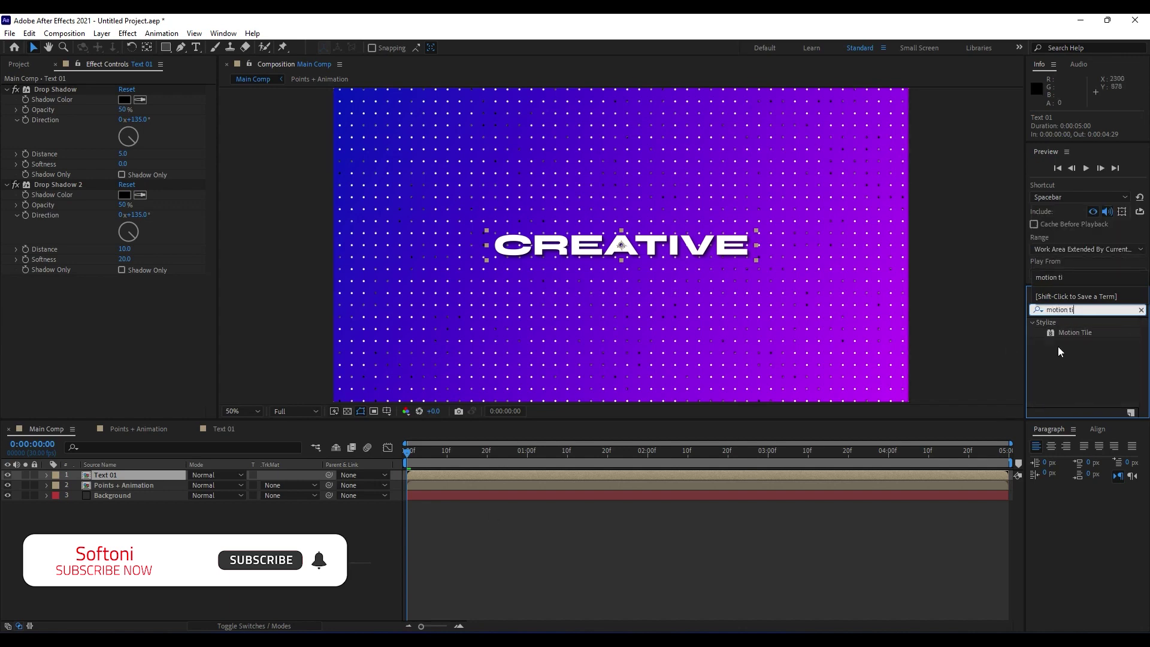
double_click(1076, 333)
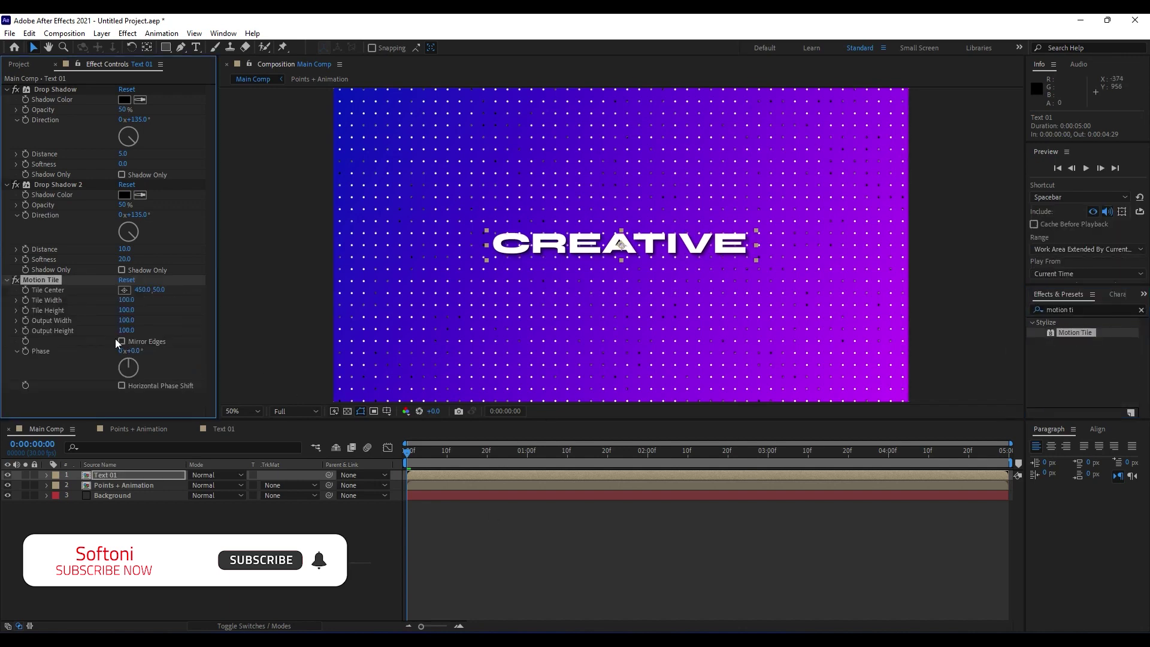
Step: Set the Motion Tile's Output Height to 3000 so CREATIVE repeats vertically across the frame
drag(126, 331, 304, 336)
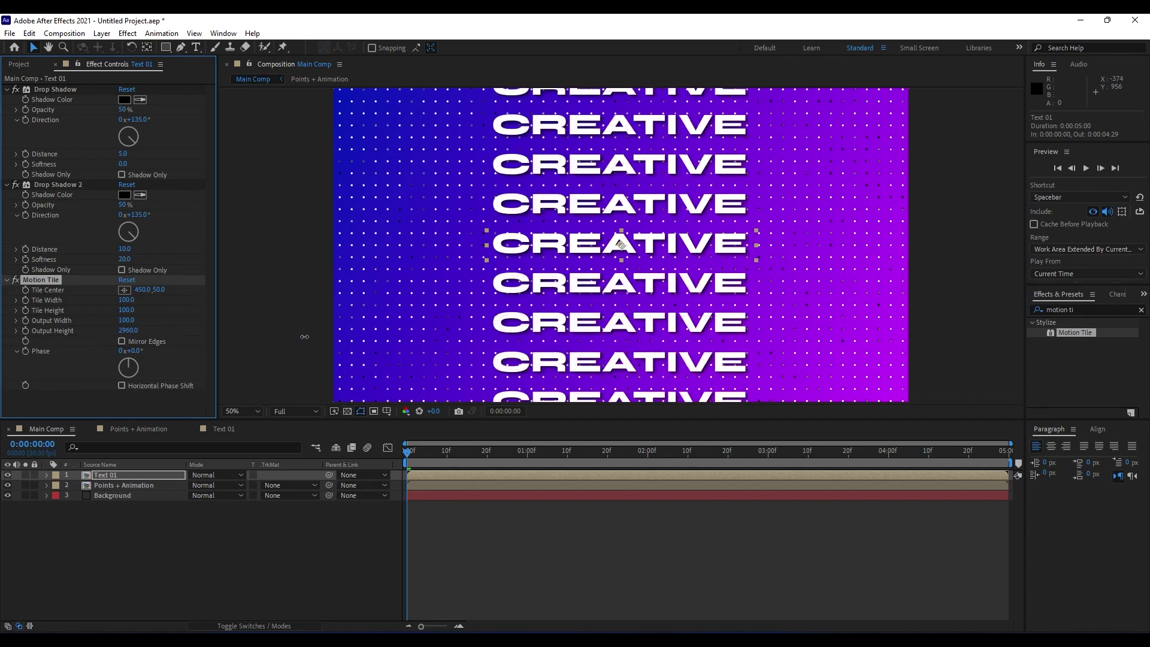
click(128, 330)
text(3000)
click(116, 555)
Step: Set the Text 01 layer's Rotation to 45 degrees
click(120, 476)
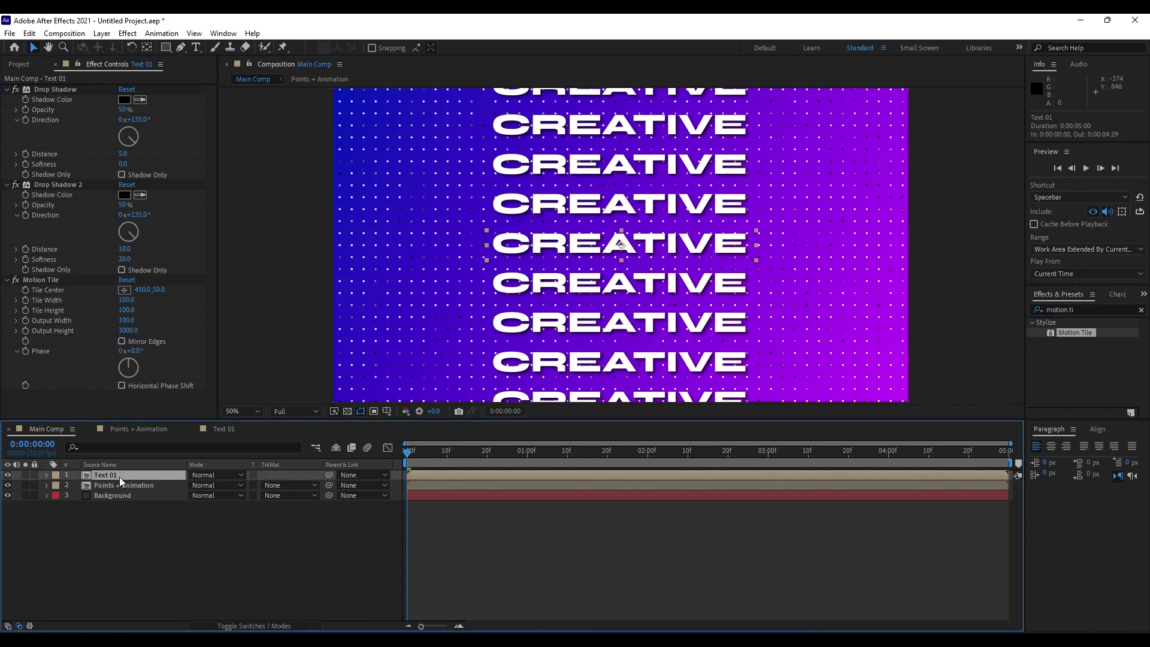
key(r)
click(204, 485)
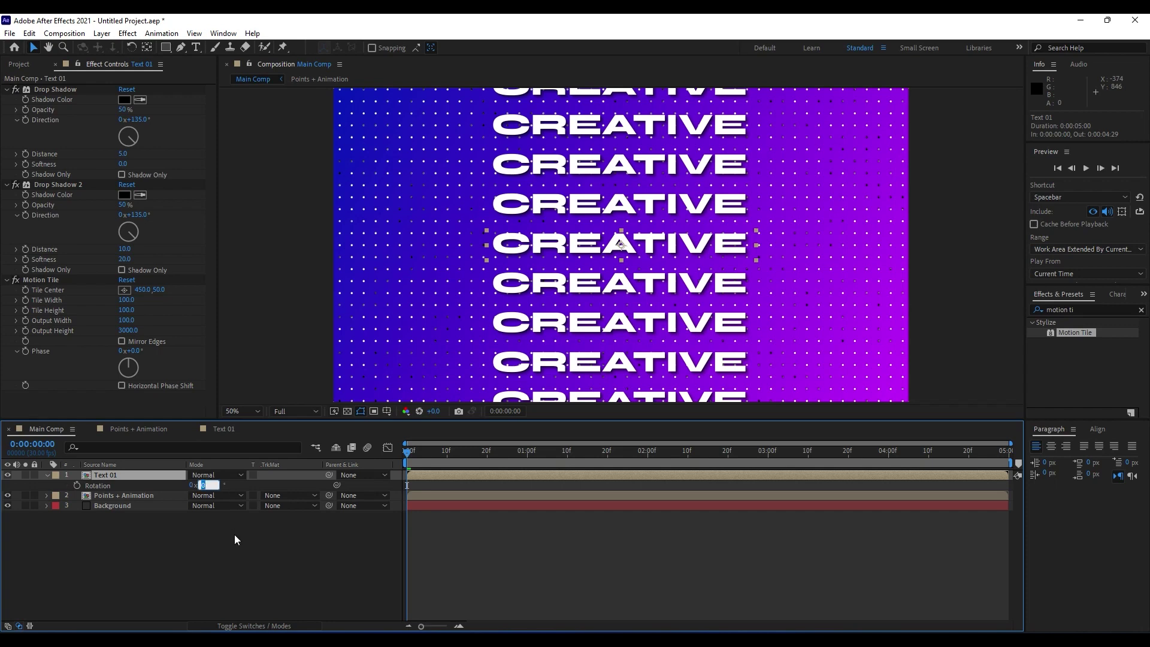
text(r)
key(BackSpace)
text(45)
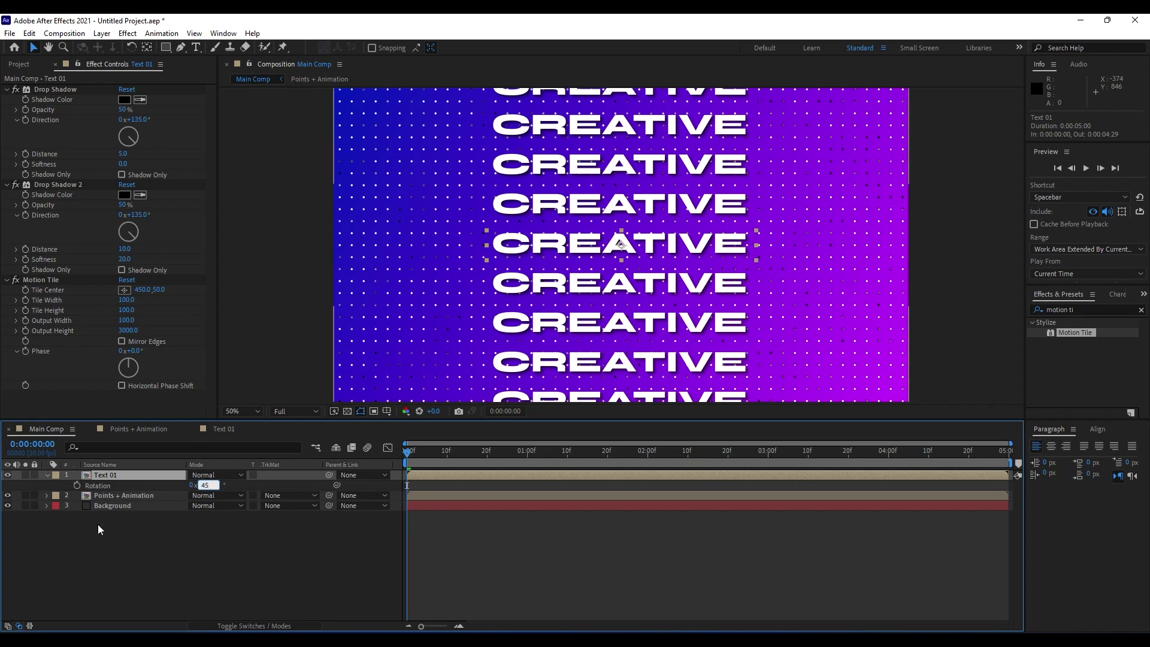
click(94, 519)
click(48, 475)
click(48, 476)
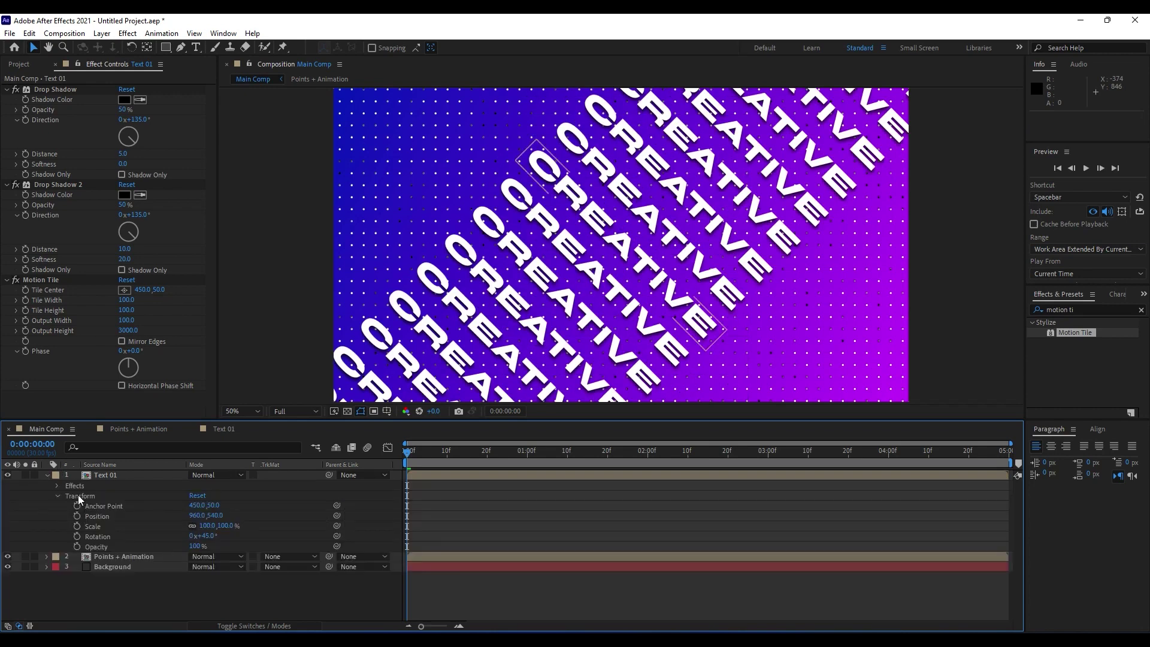
click(106, 474)
key(r)
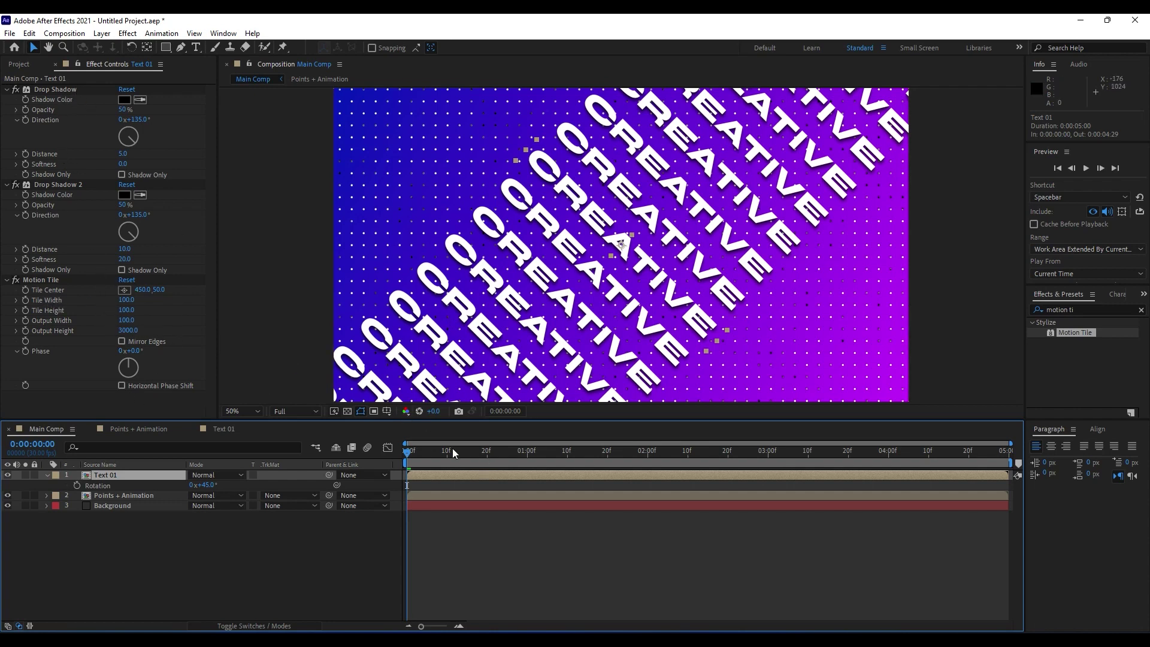
Step: Keyframe the Motion Tile's Tile Center at the end of the timeline and set it to 450, 800 at the first frame
drag(449, 454, 1007, 468)
click(27, 290)
drag(544, 459, 395, 463)
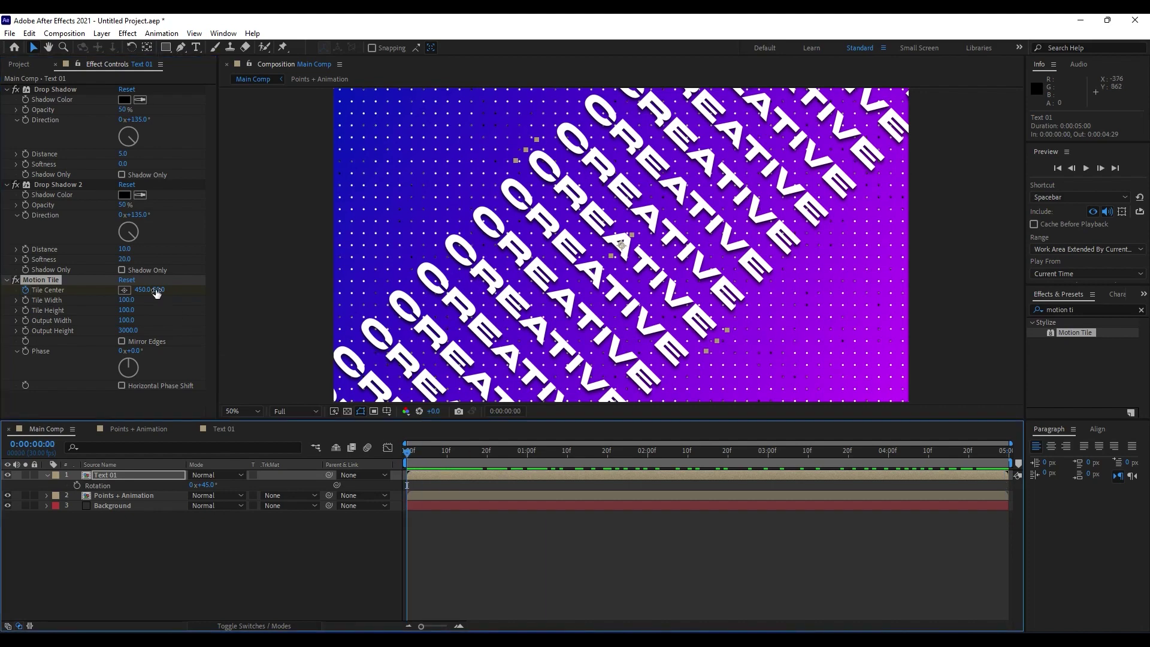
drag(158, 290, 164, 290)
drag(167, 289, 195, 294)
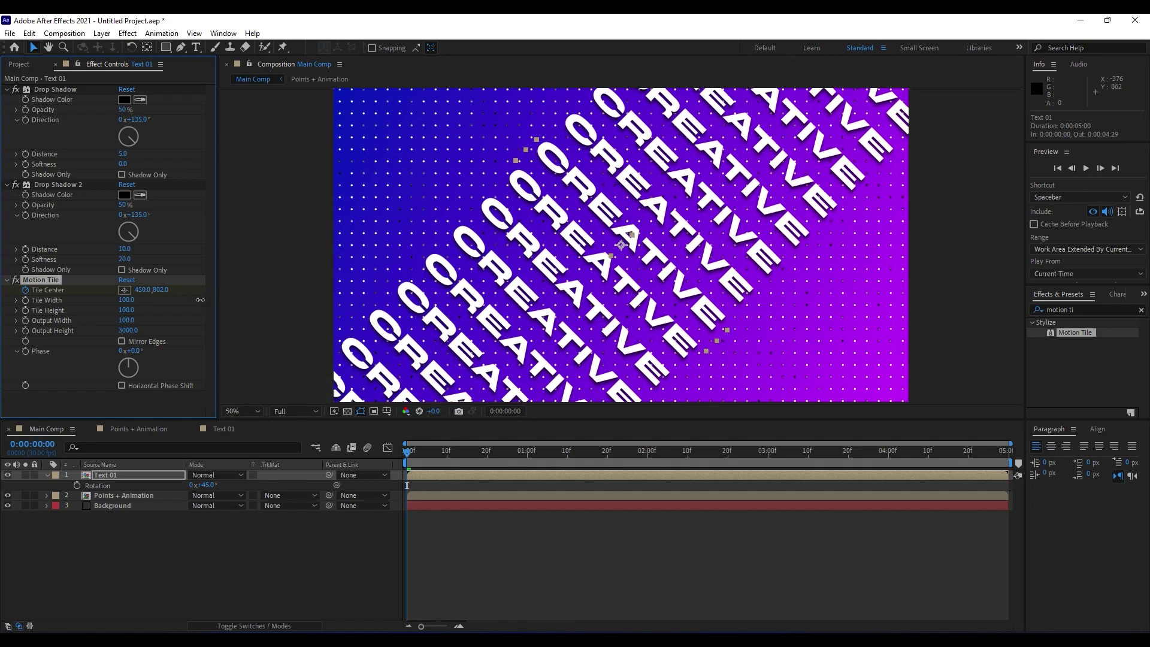
click(183, 523)
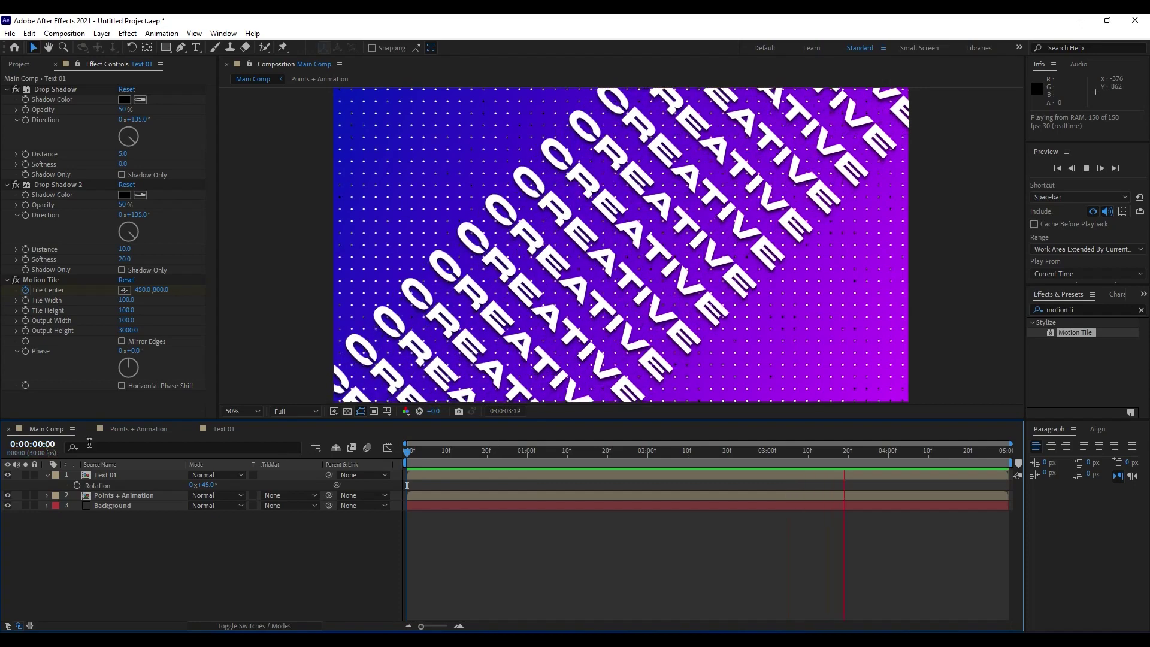
Step: Set the Text 01 layer's Scale to 80% uniformly
click(440, 454)
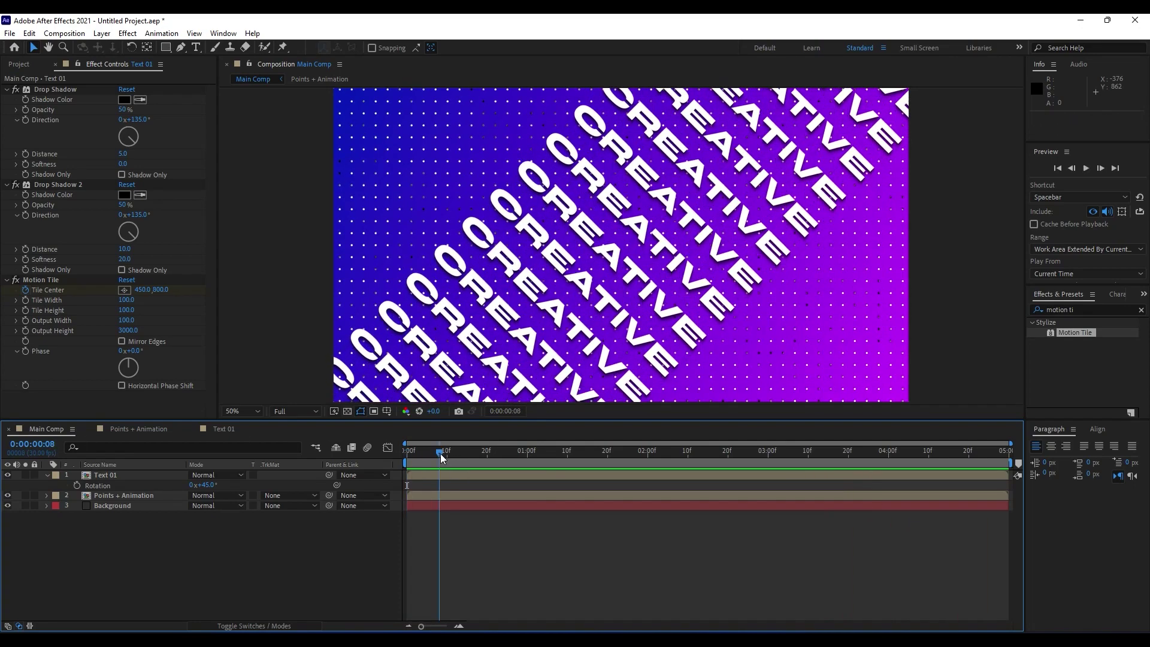
click(109, 475)
key(s)
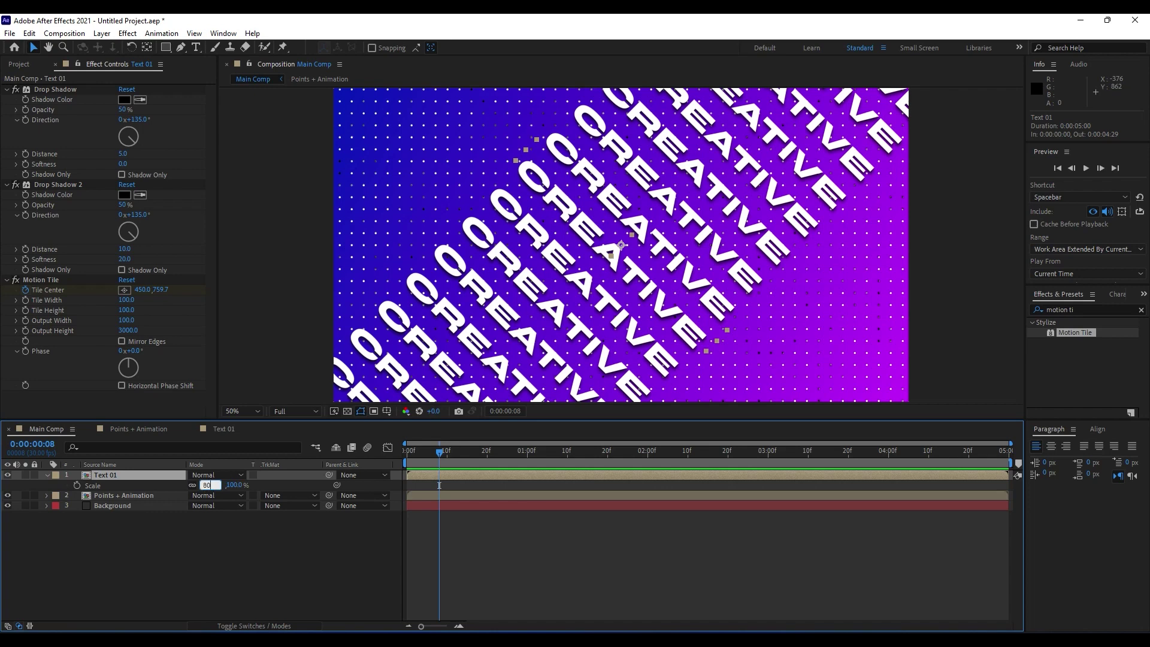
text(80)
click(232, 555)
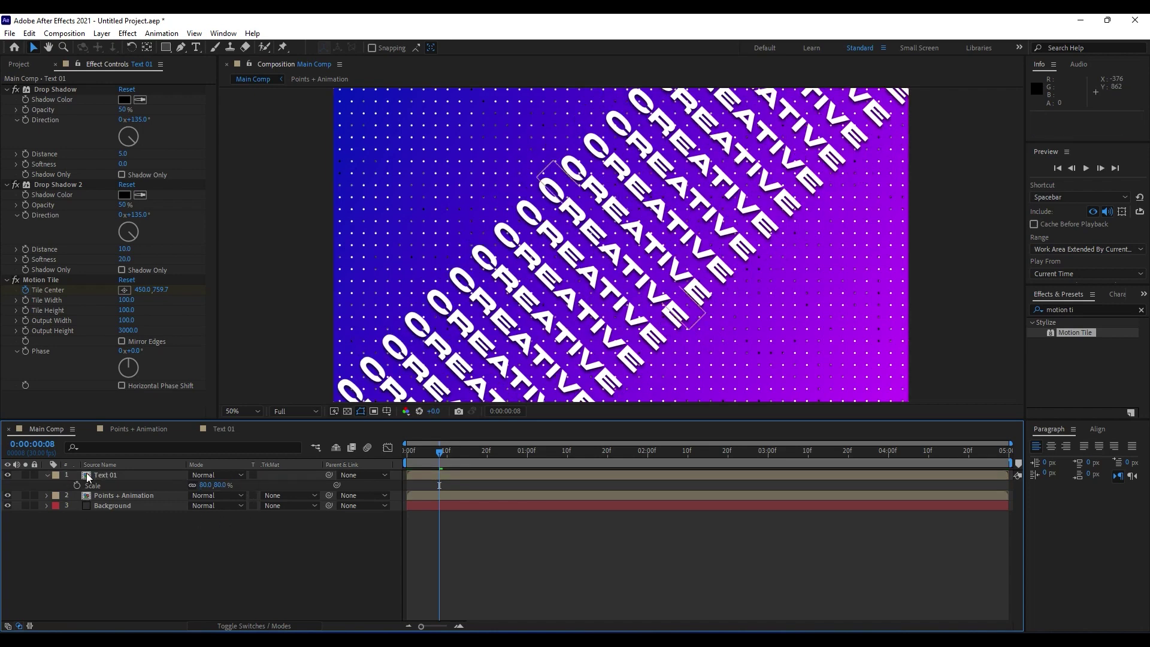
Step: Move the Text 01 layer toward the frame's upper-left corner, to a position of about 436, 424
click(109, 475)
drag(582, 215, 424, 179)
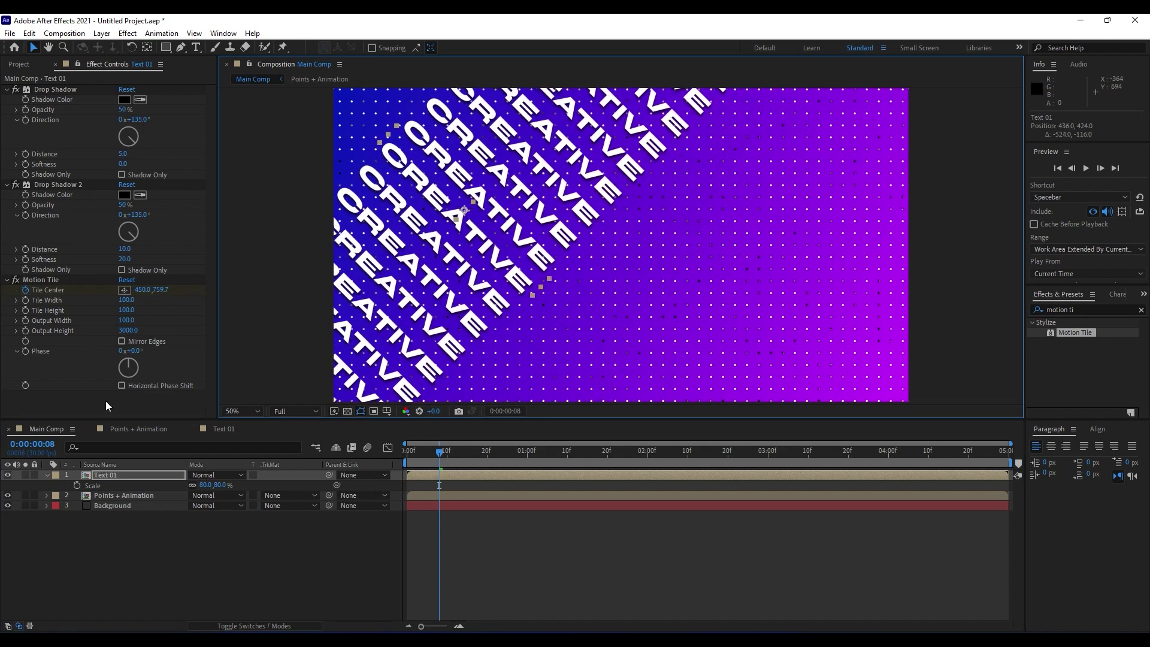
click(46, 475)
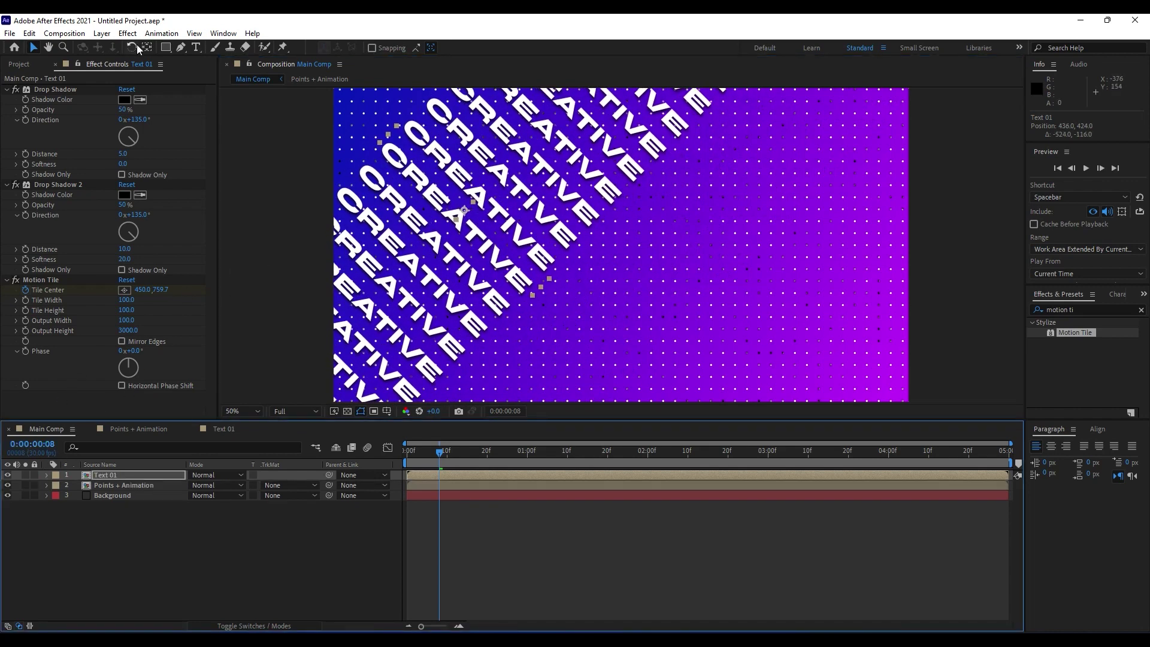
click(127, 515)
Step: Duplicate the Text 01 layer, move the copy to the frame's lower-right area and preview the animation
click(106, 475)
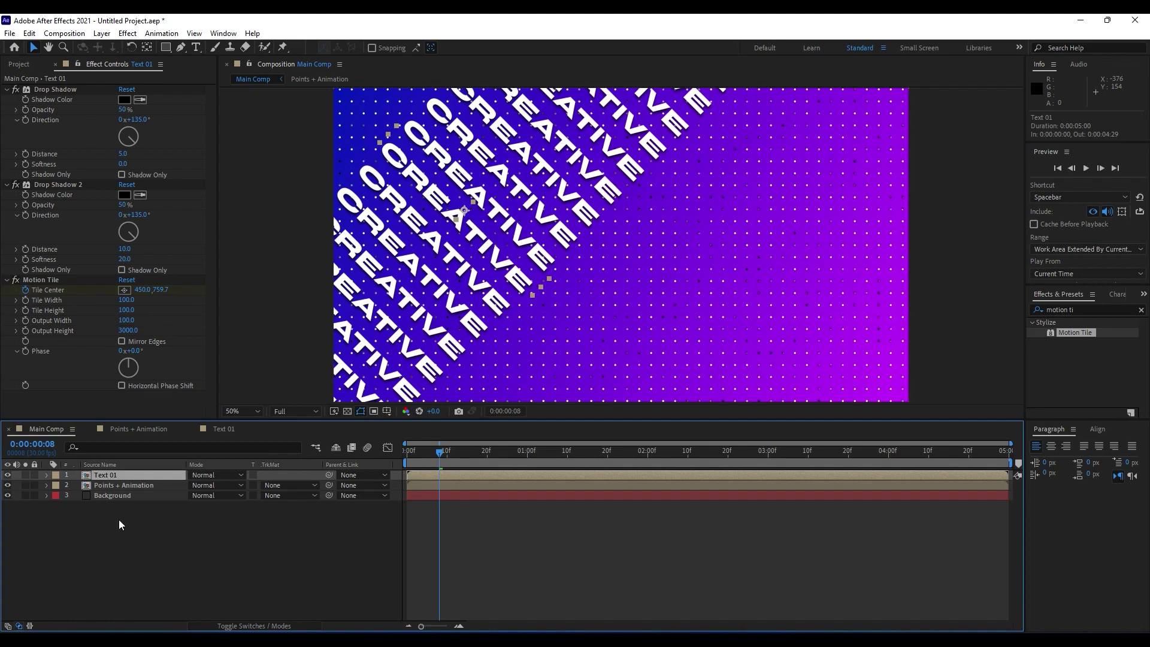
key(ctrl+d)
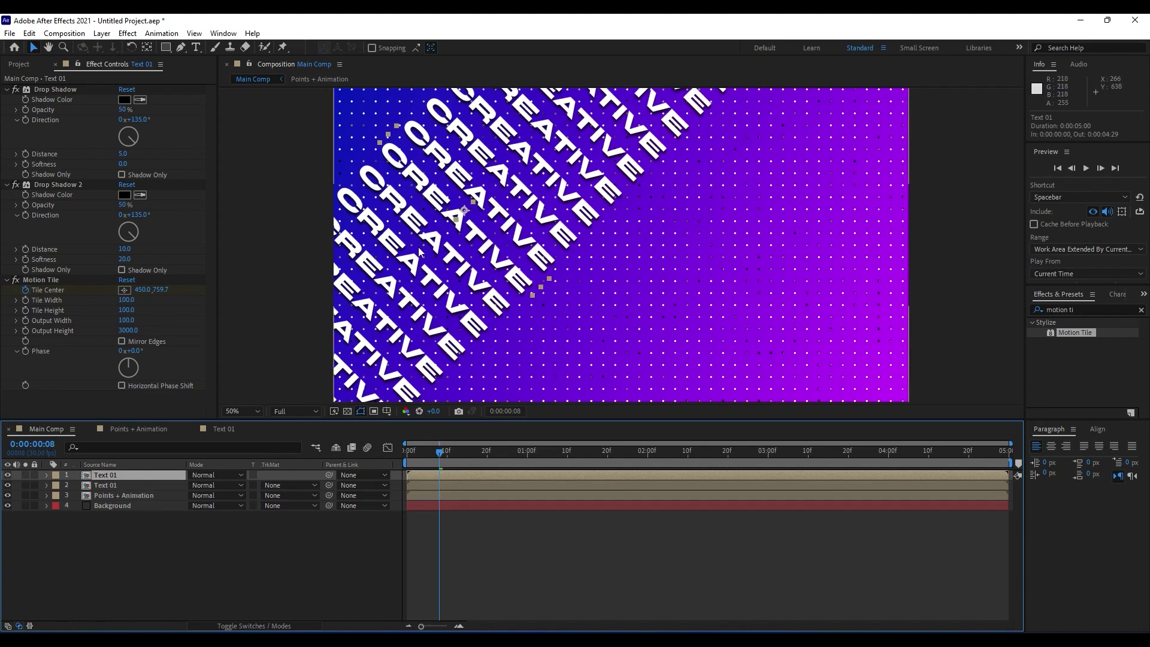
drag(414, 165, 676, 291)
key(space)
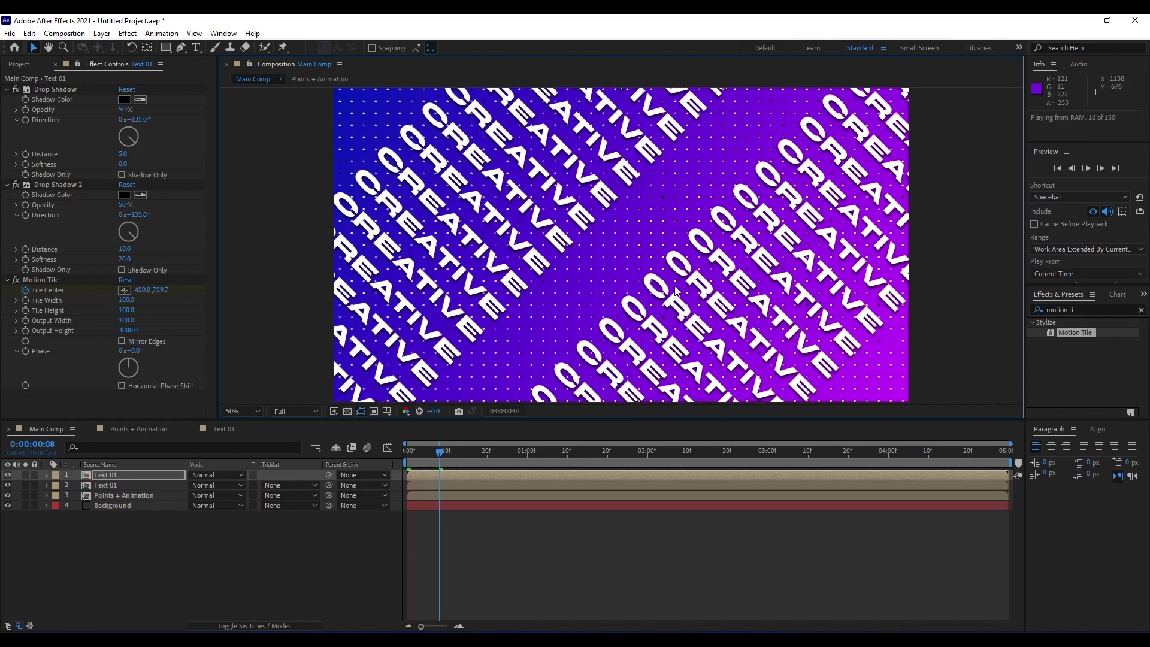
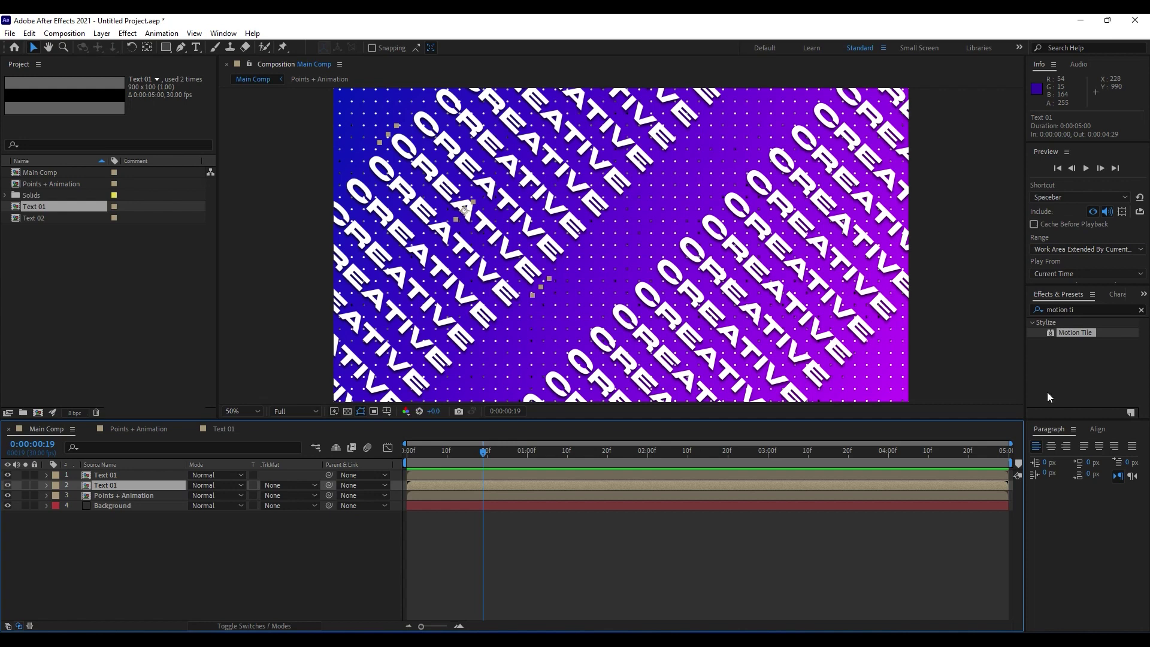
Step: Find the Gradient Ramp effect and apply it to the lower Text 01 layer, the one filling the frame's upper-left area
click(1093, 311)
text(ramp)
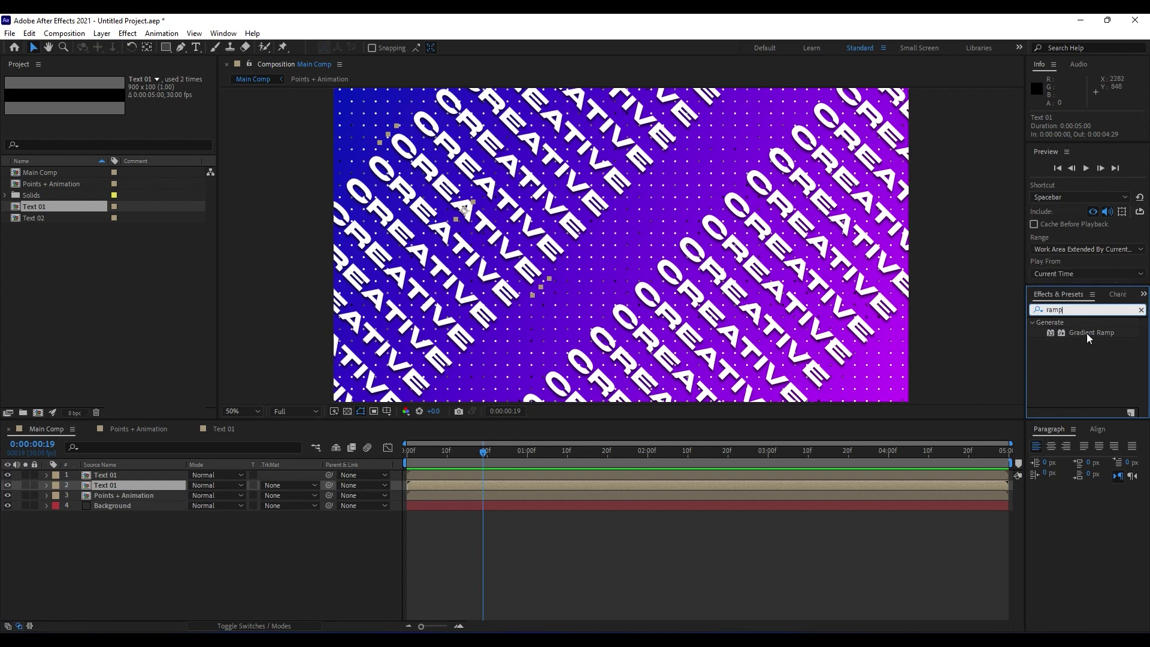
drag(1087, 333, 117, 487)
scroll(398, 264, down, 1)
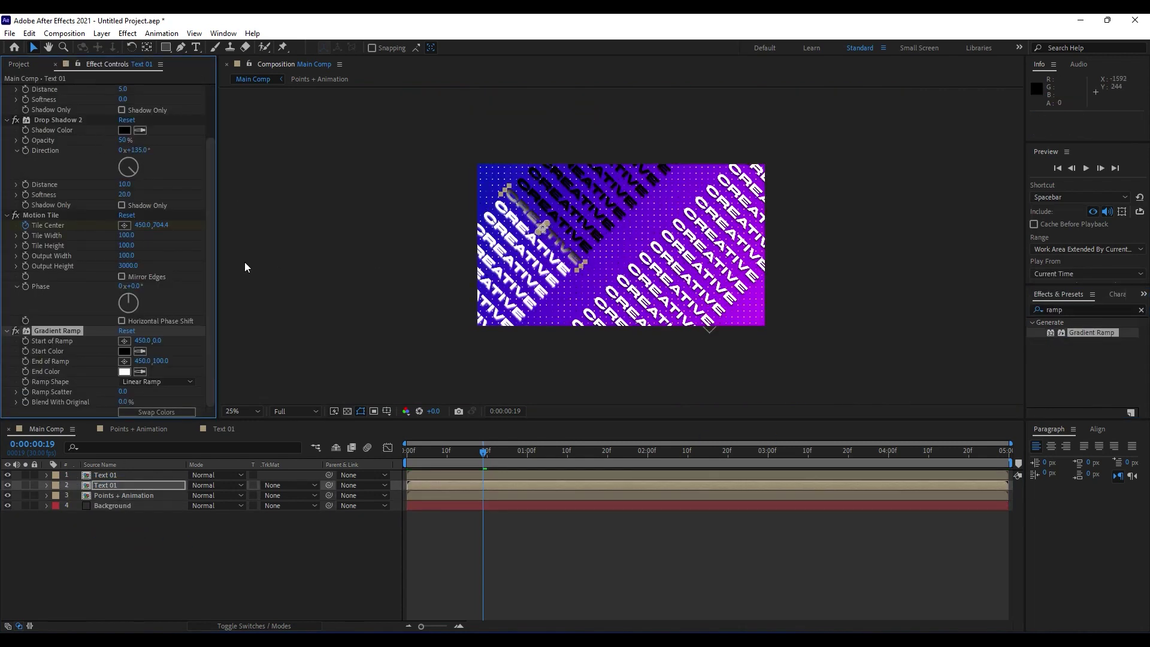
Step: Place the Gradient Ramp's start point above the frame at about 301.5, -805.6 and its end point toward the lower left at about 637.4, 1177.8
click(142, 382)
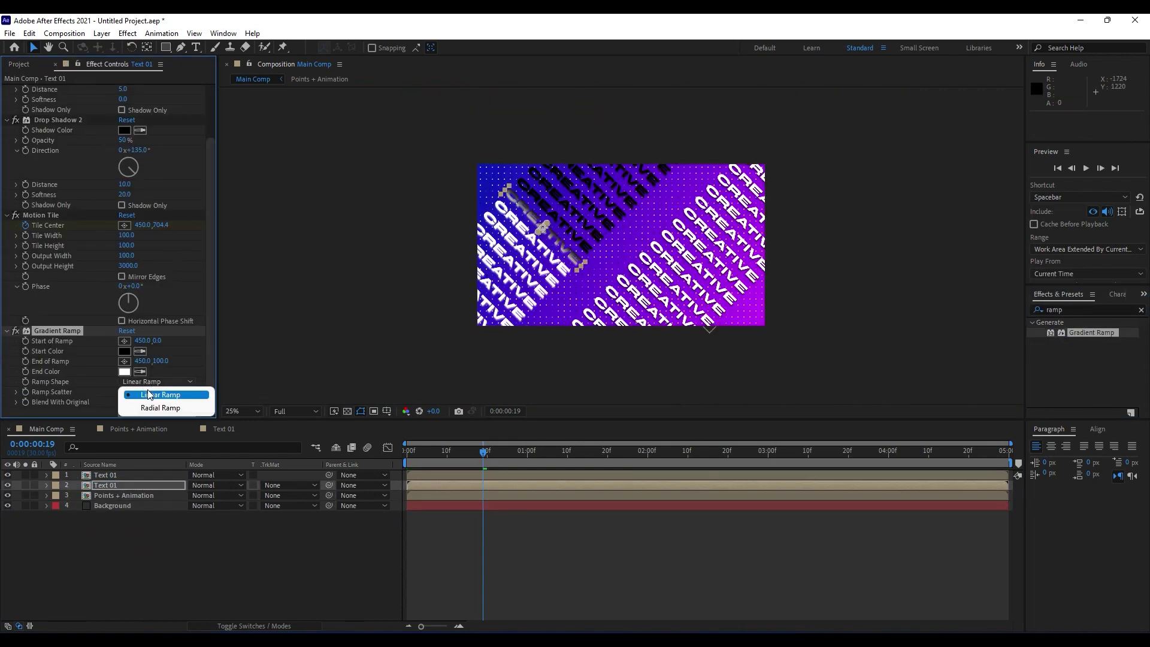
click(126, 339)
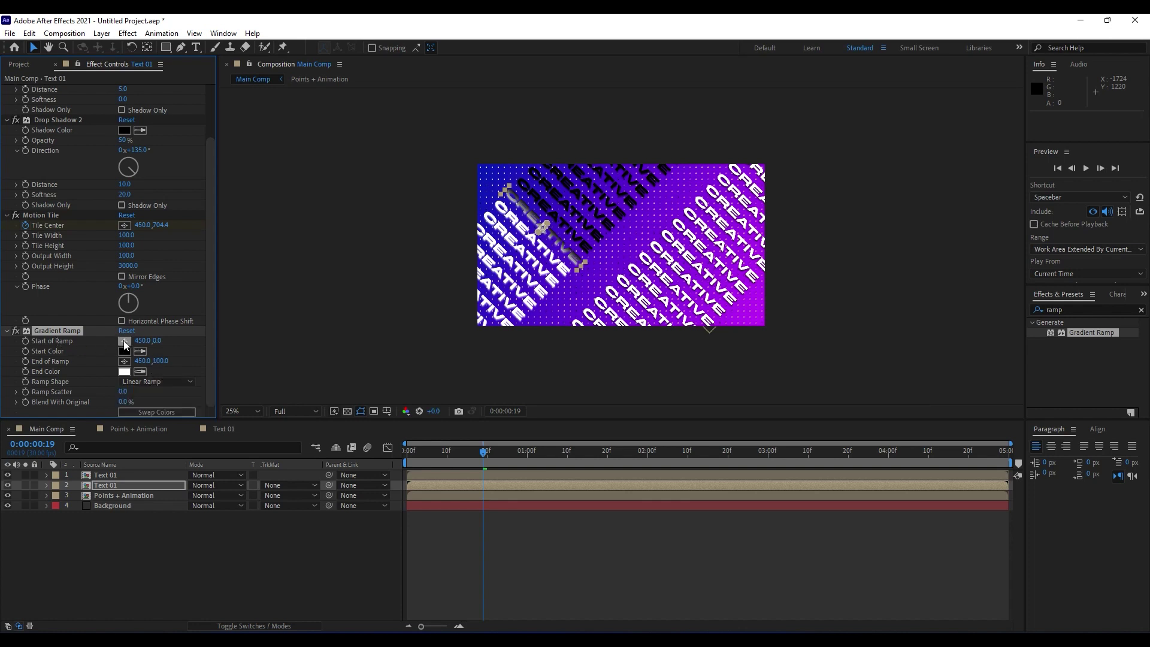
click(124, 341)
click(602, 142)
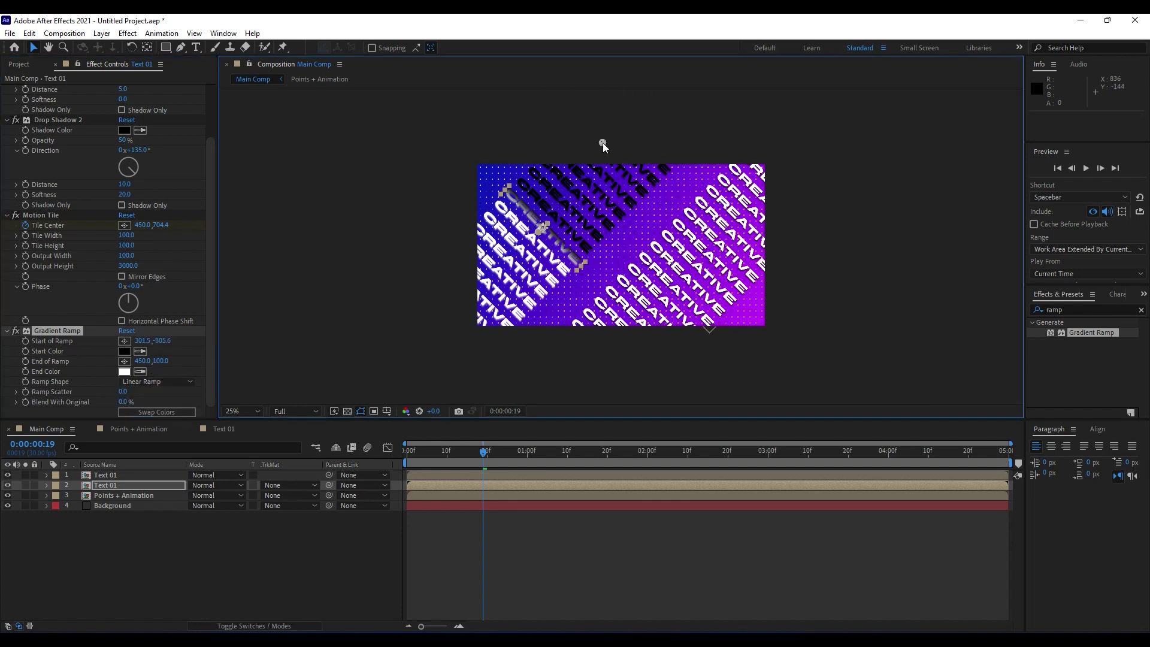
click(124, 361)
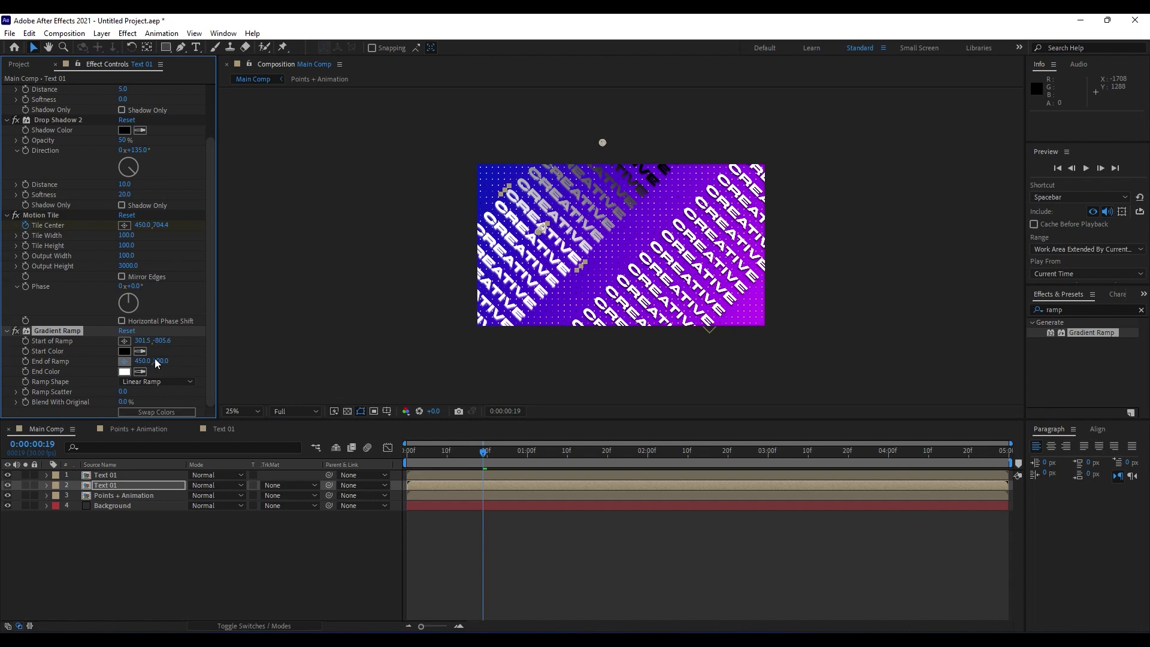
click(462, 339)
key(period)
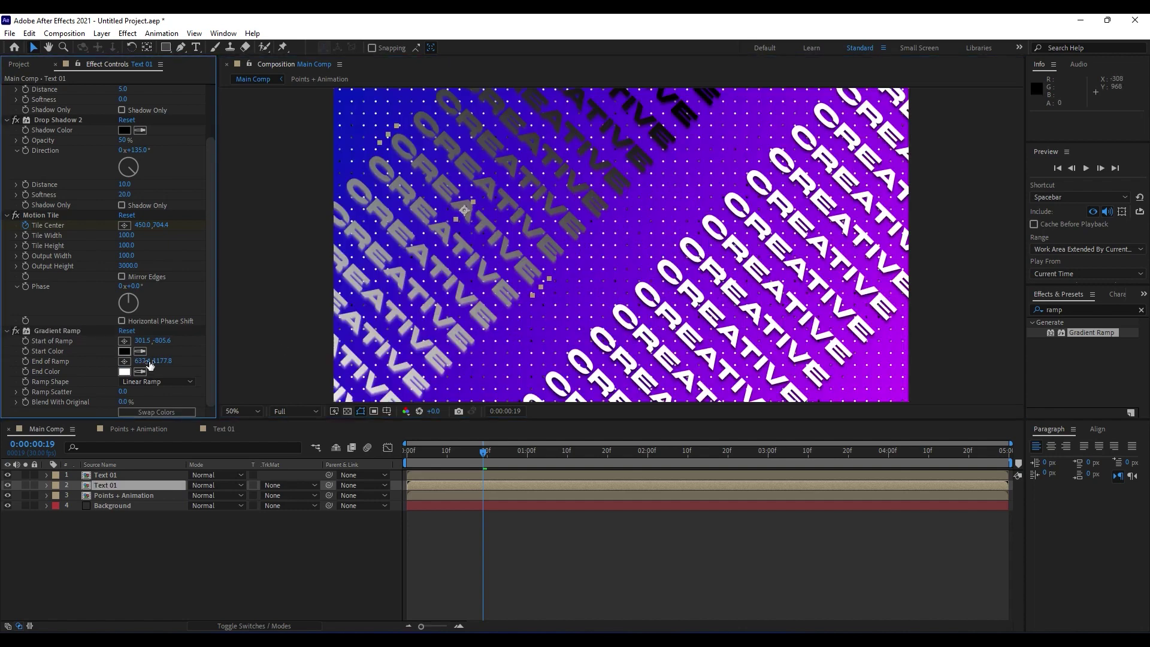
Step: Set the Gradient Ramp's Start Color to a saturated blue
click(124, 353)
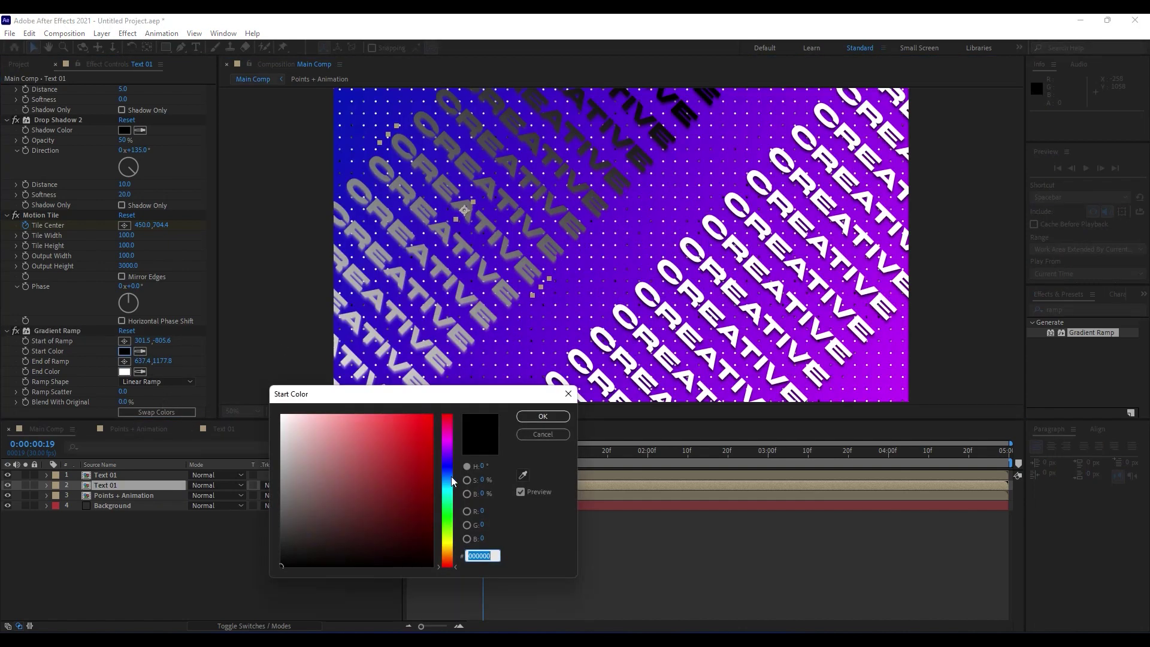
drag(451, 476, 451, 472)
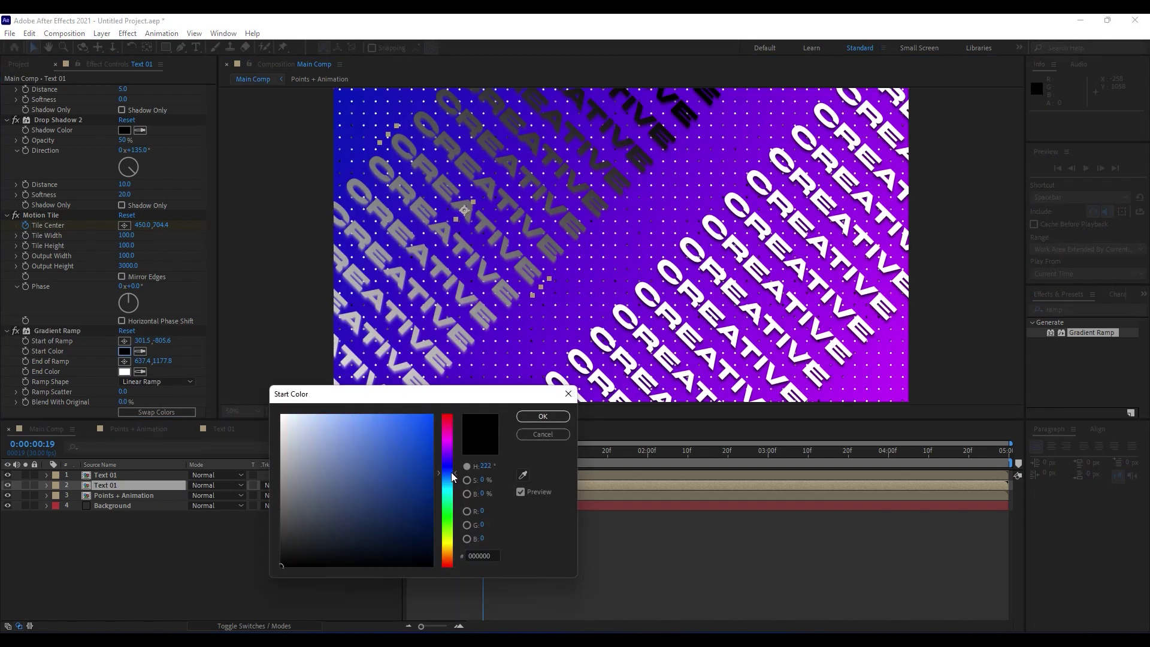
click(542, 416)
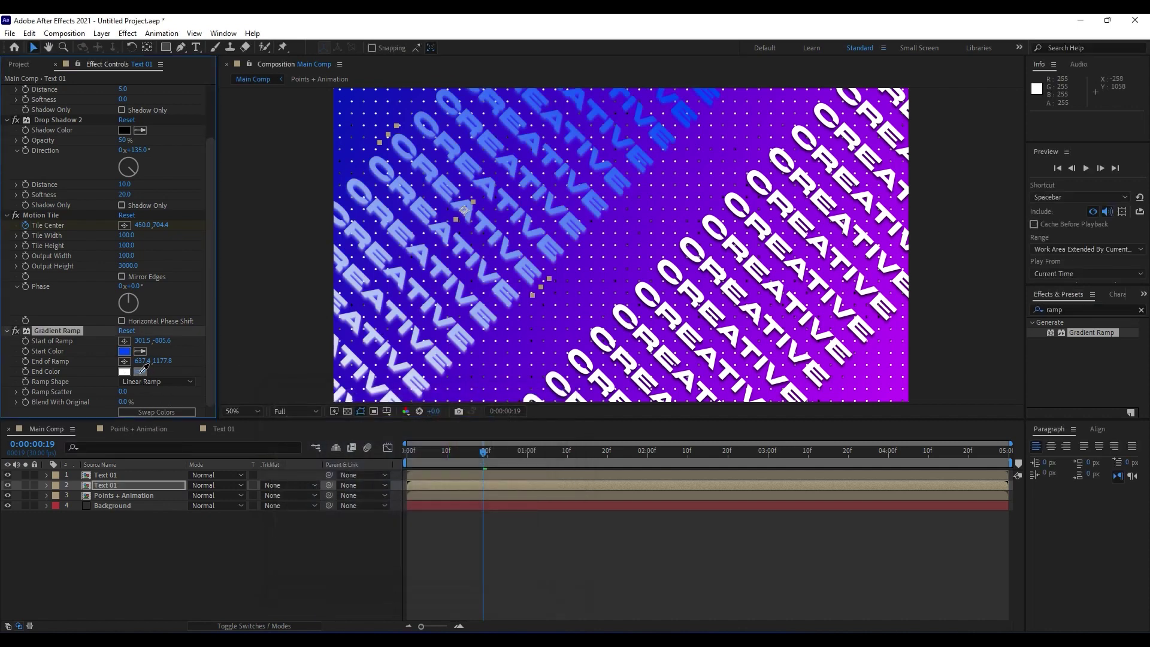
Step: Set the Gradient Ramp's End Color to light green, 60FF94
click(144, 367)
click(638, 278)
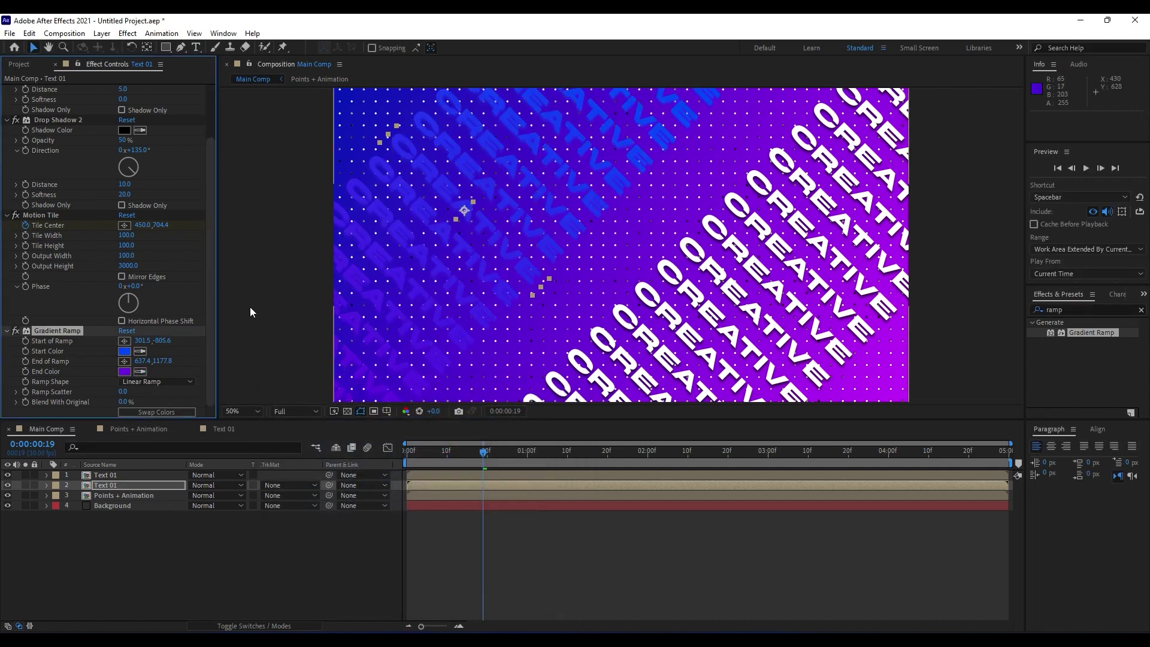
click(124, 371)
drag(431, 417, 376, 346)
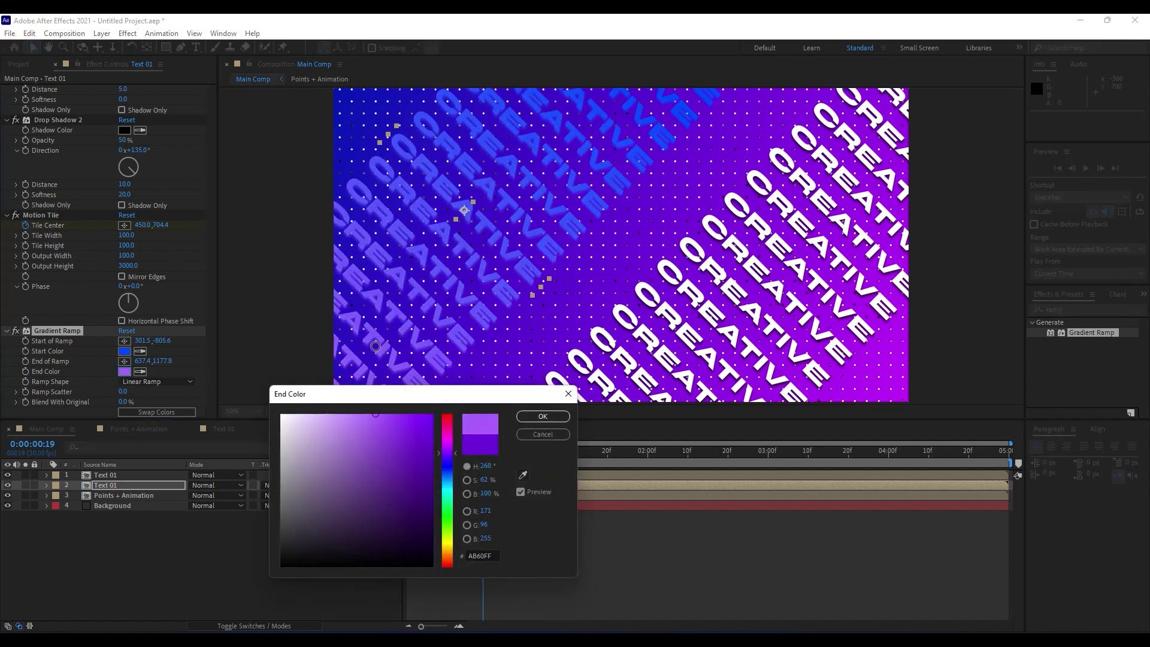
drag(452, 486, 456, 509)
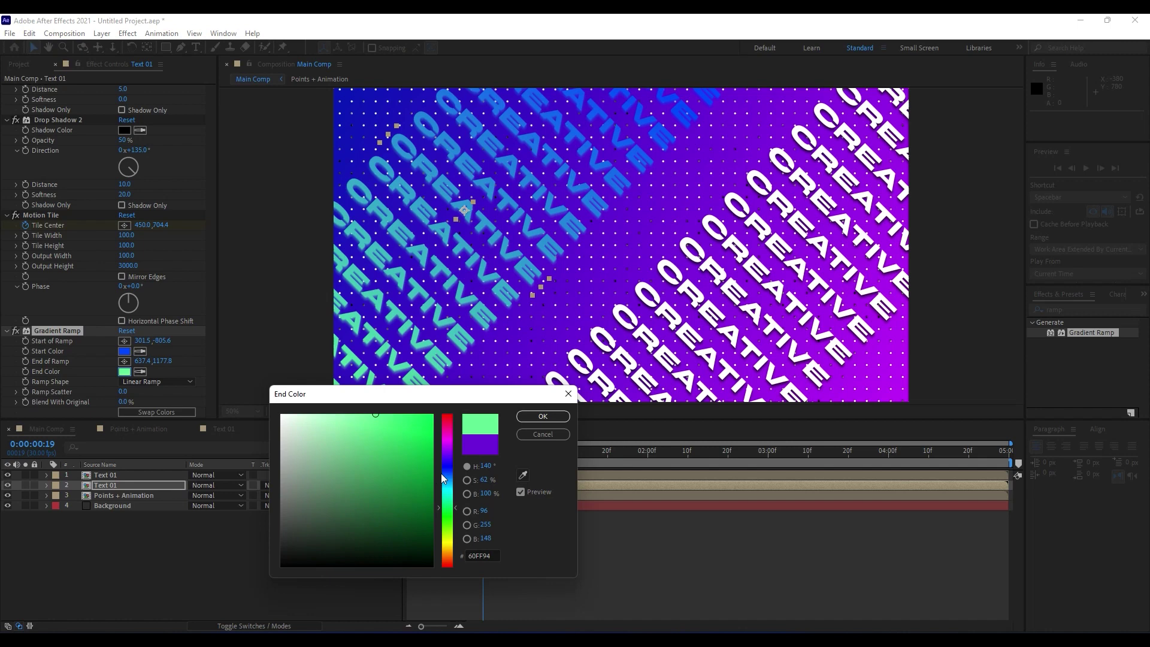
click(542, 416)
Step: Lighten the Gradient Ramp's Start Color to a softer, less saturated blue
click(124, 351)
mouse_move(432, 447)
mouse_down()
mouse_move(446, 465)
mouse_move(414, 432)
mouse_move(384, 345)
mouse_up()
click(542, 416)
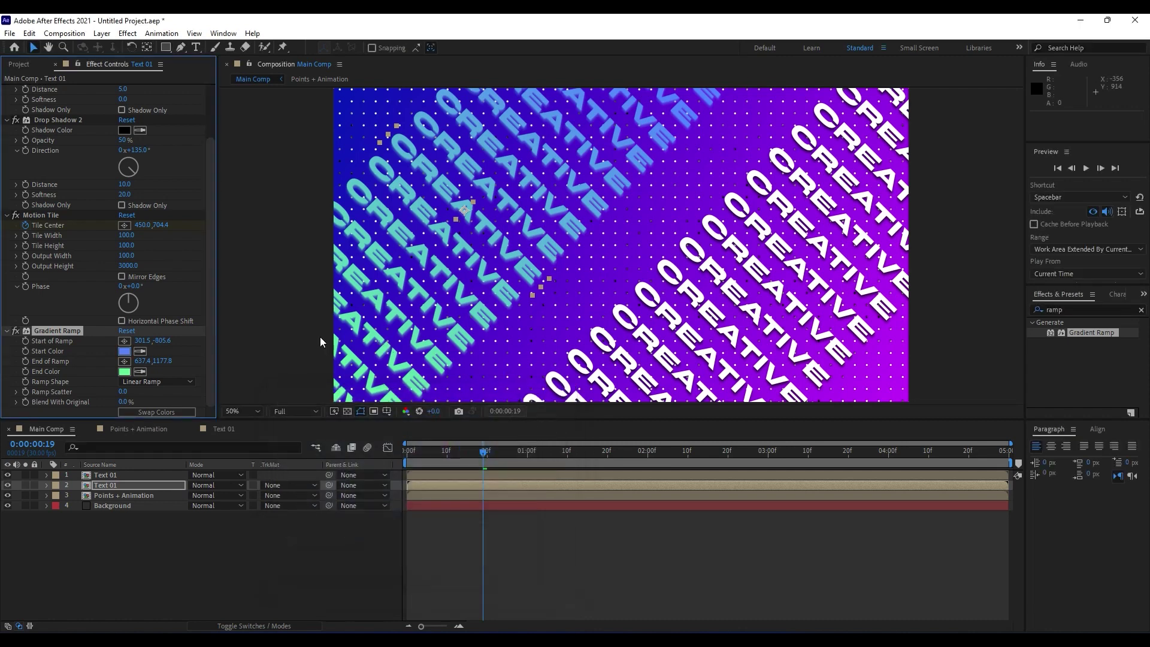
Step: Give the topmost Text 01 layer the same Gradient Ramp and swap its start and end colors
click(117, 474)
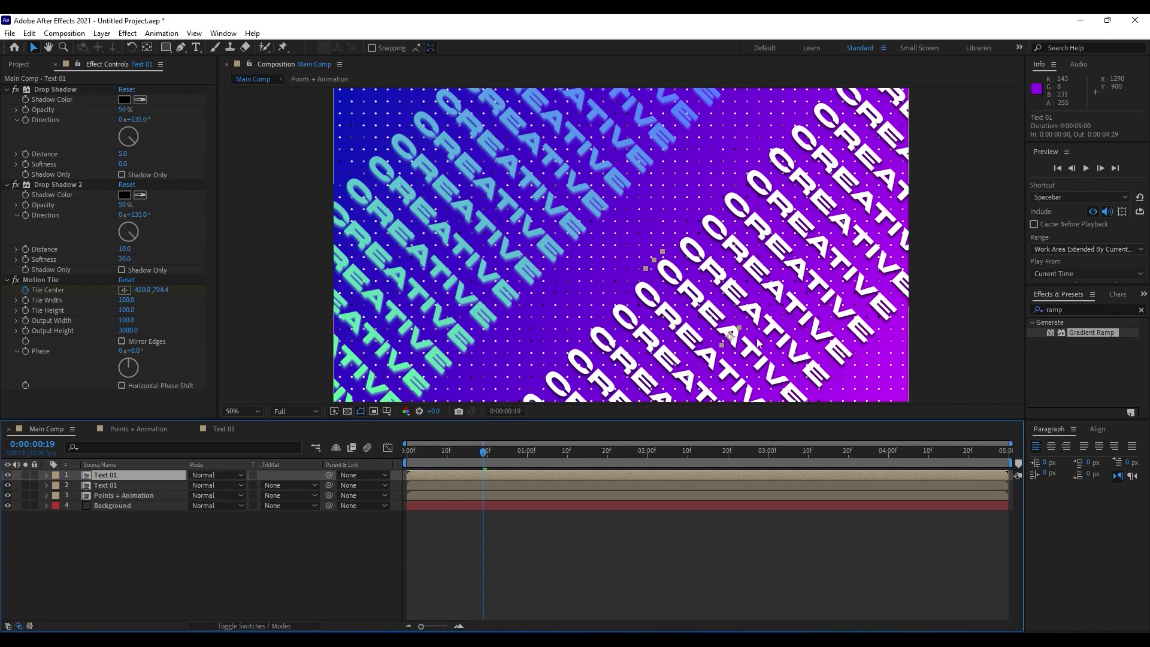
drag(1091, 332, 192, 477)
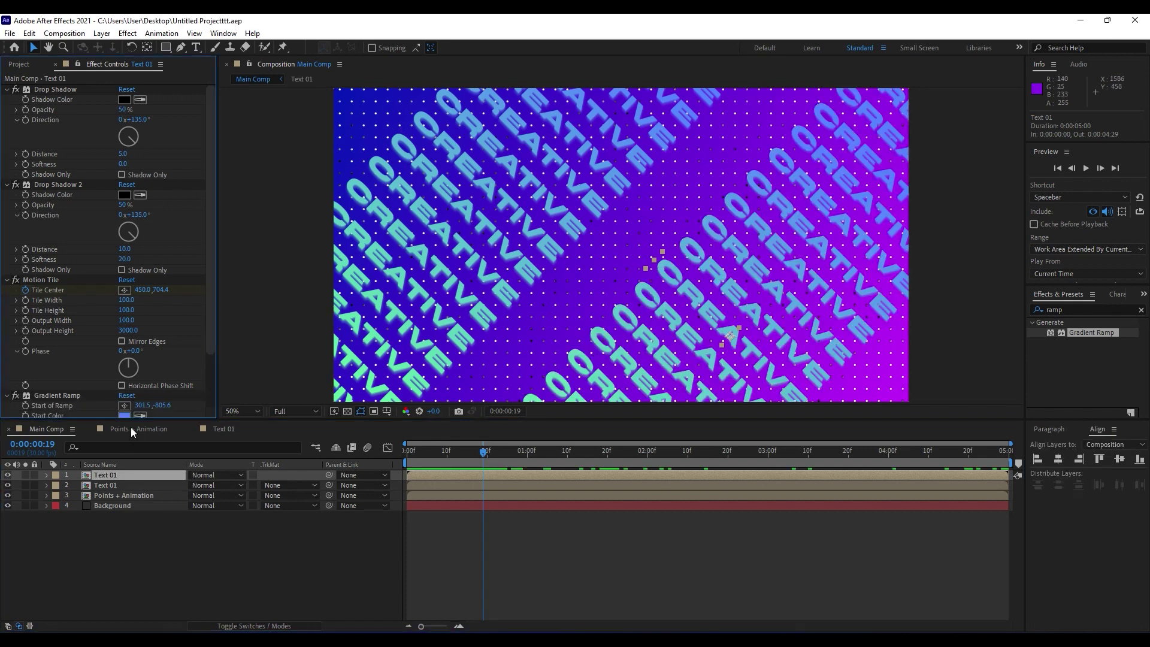
scroll(126, 394, down, 4)
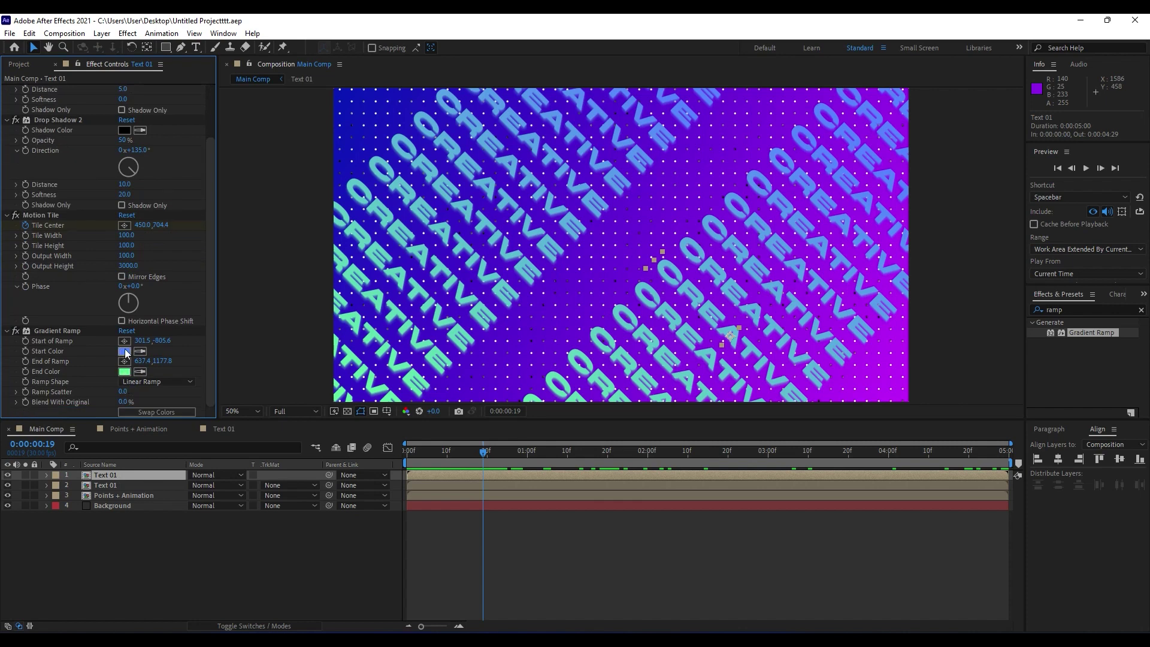
click(125, 351)
click(541, 433)
click(154, 411)
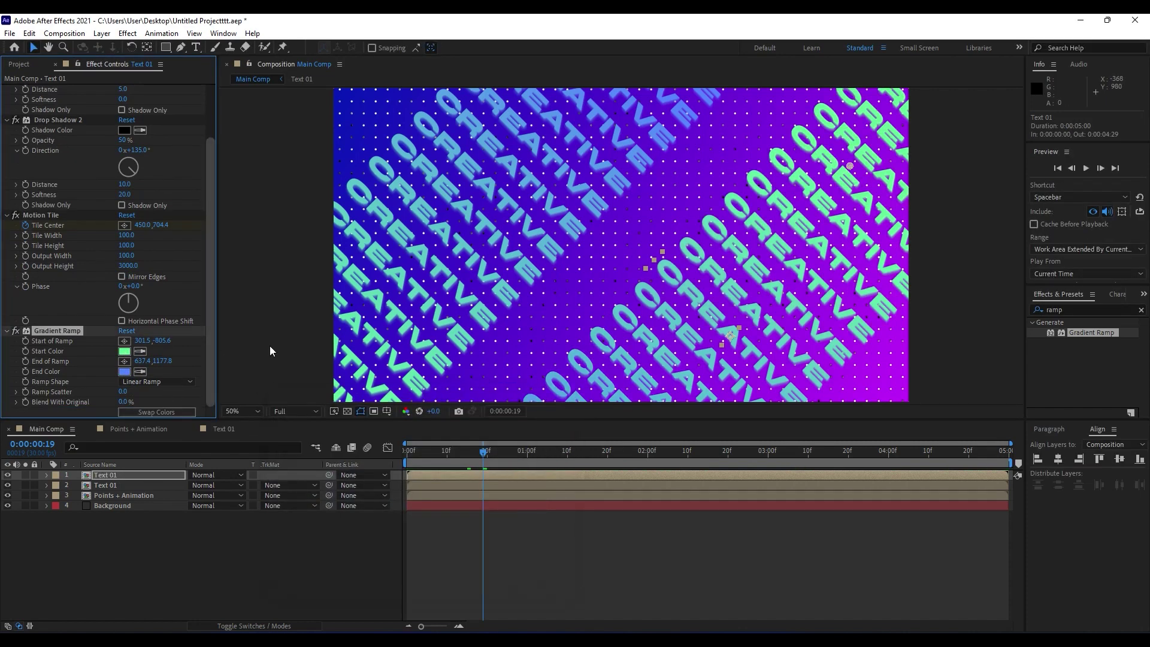
Step: Change the topmost Text 01 layer's ramp Start Color to turquoise, 60FFE7
click(125, 351)
click(451, 498)
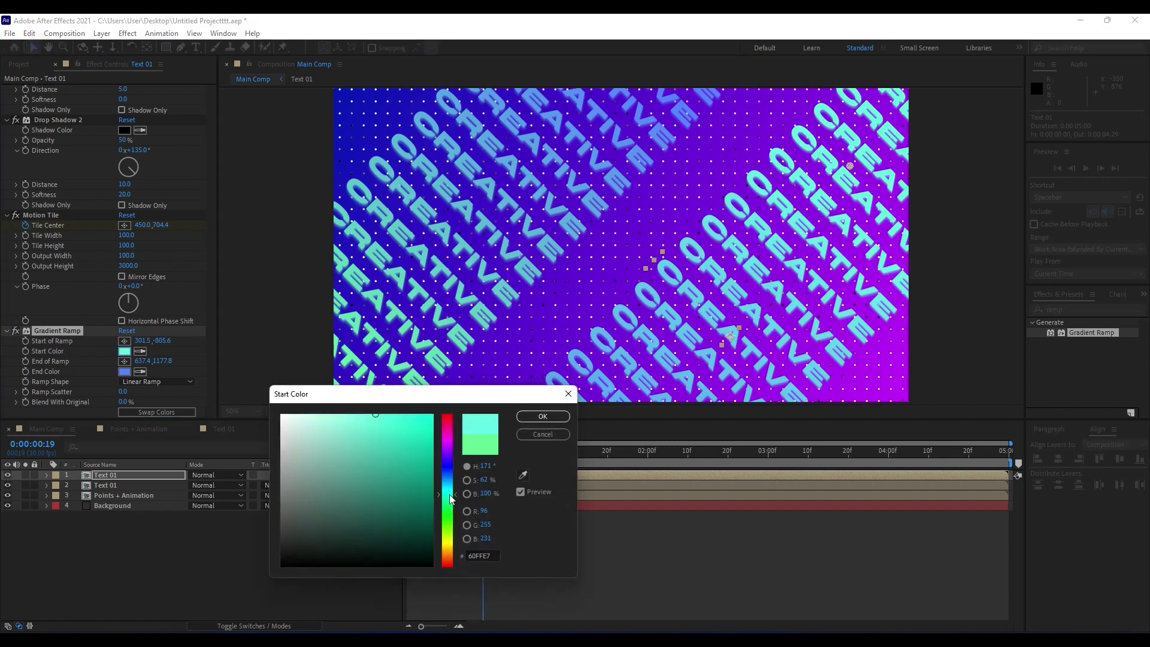
click(539, 416)
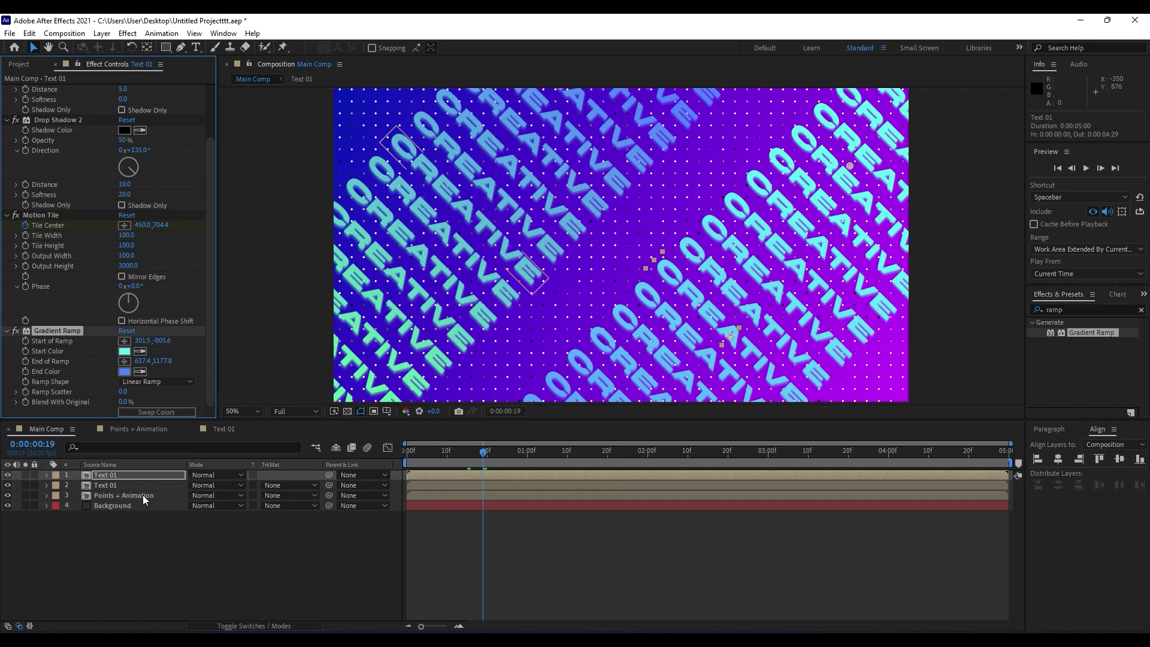
Step: Change the second Text 01 layer's ramp Start Color to light sky blue, 51D0FF
click(118, 484)
scroll(145, 390, down, 3)
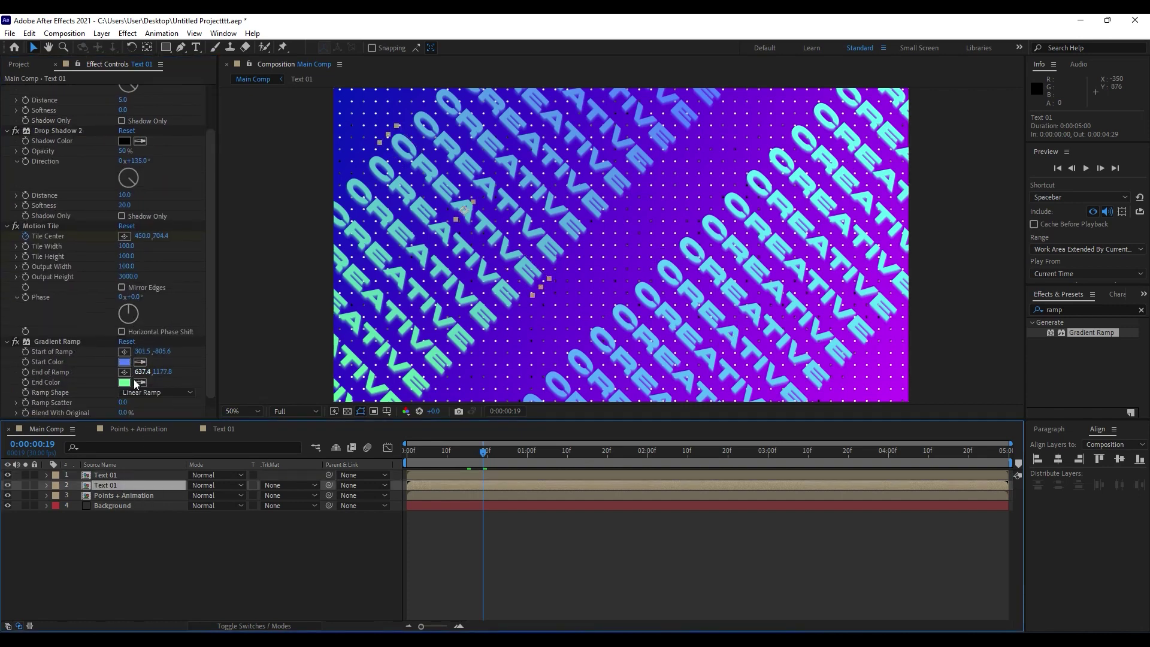
click(127, 364)
click(444, 481)
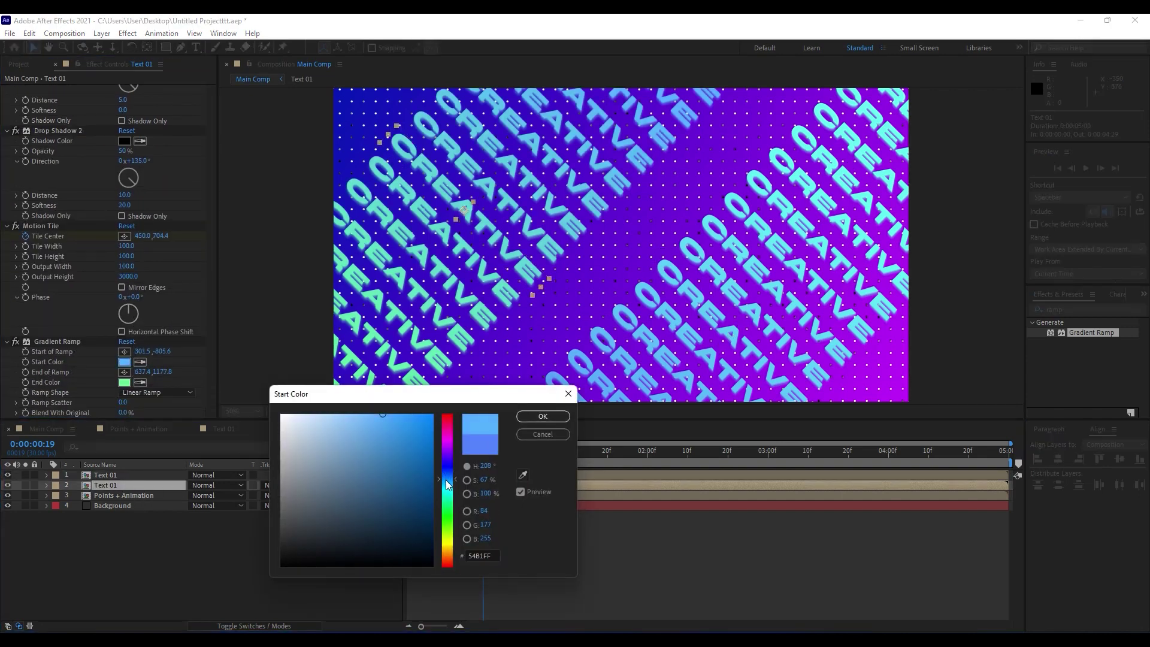
mouse_move(414, 463)
mouse_down()
mouse_move(374, 389)
mouse_move(385, 388)
mouse_up()
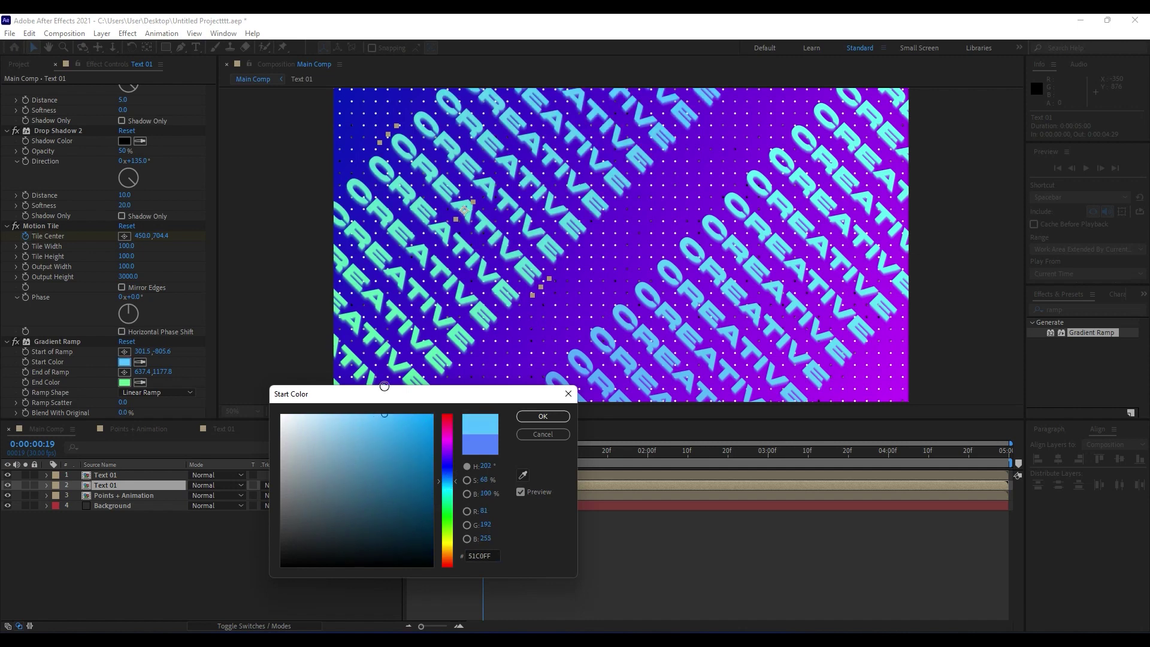
click(448, 483)
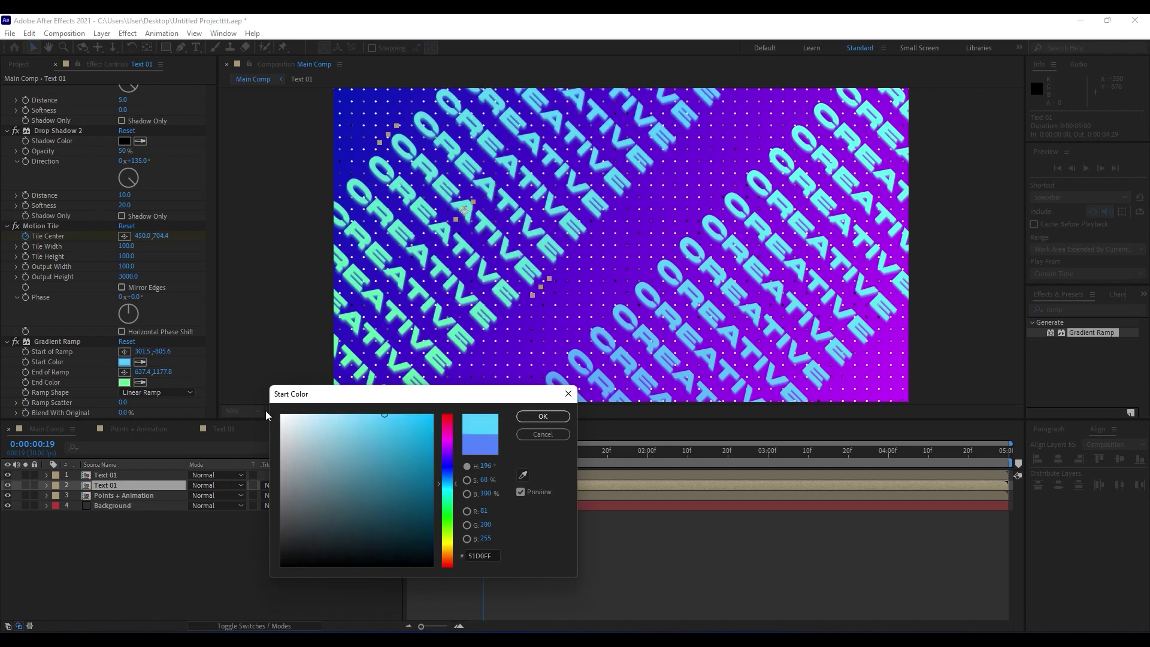
click(542, 416)
Step: Open the Text 02 composition and add a text layer reading GRAPHICS
click(55, 65)
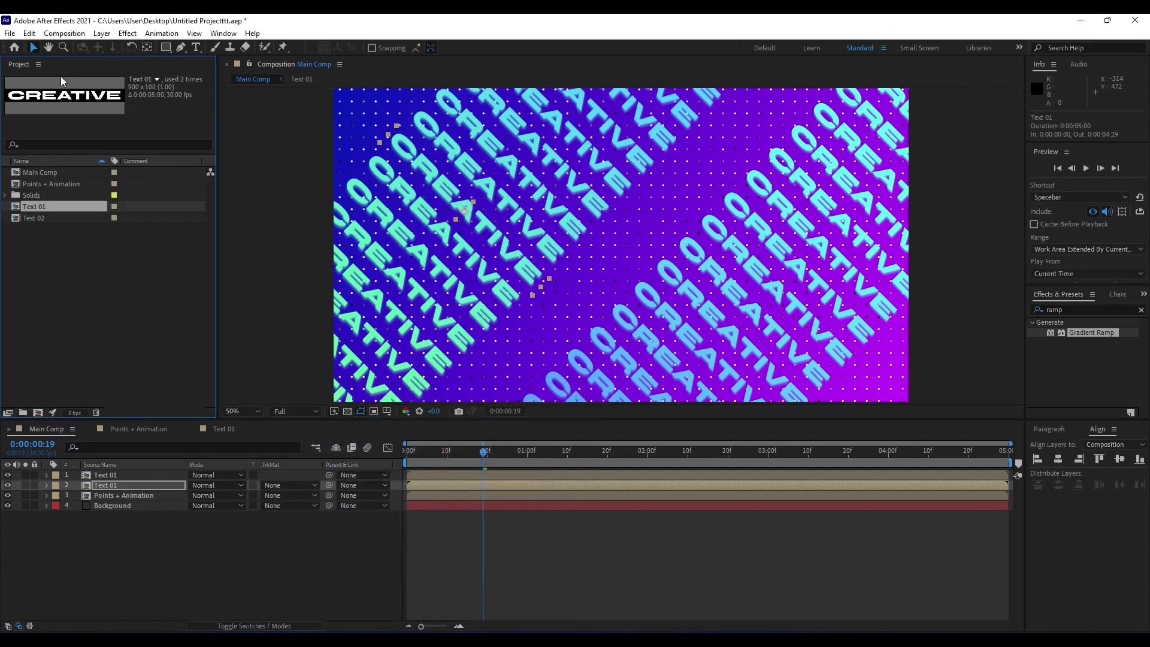
click(35, 219)
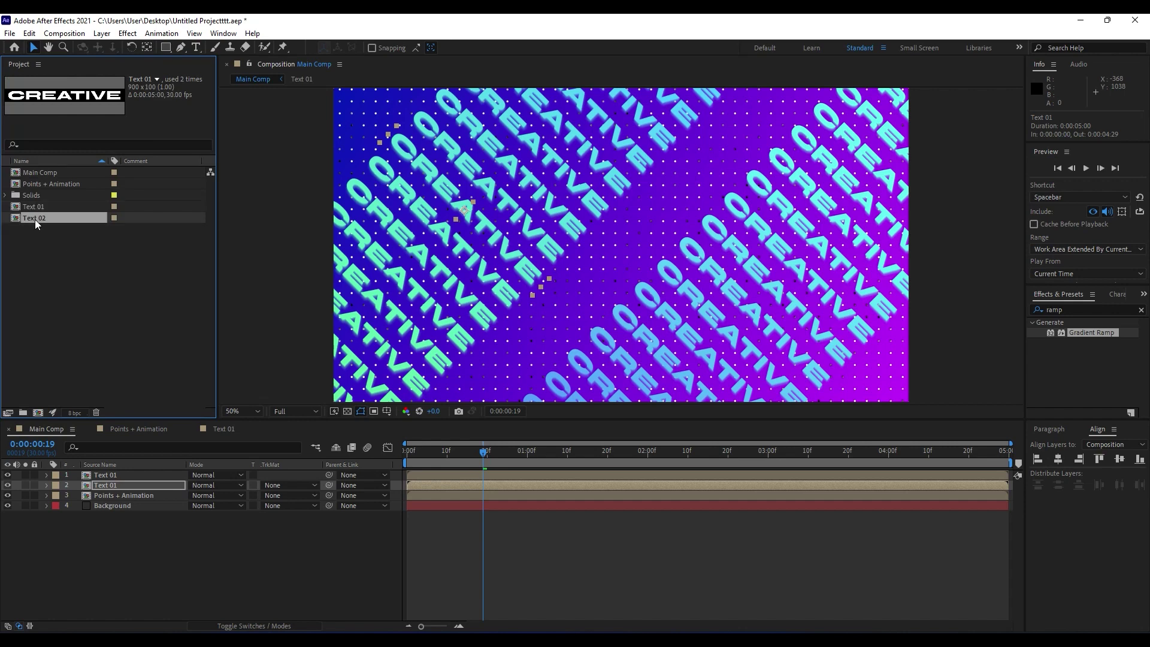
double_click(45, 219)
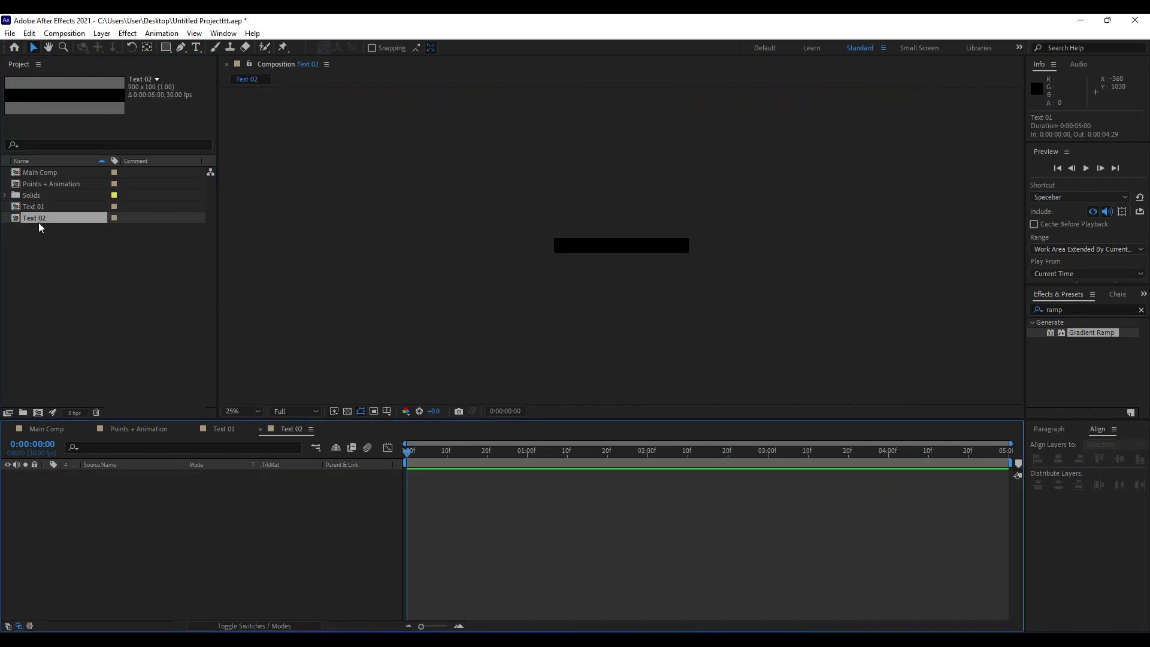
key(period)
key(period)
key(period)
key(period)
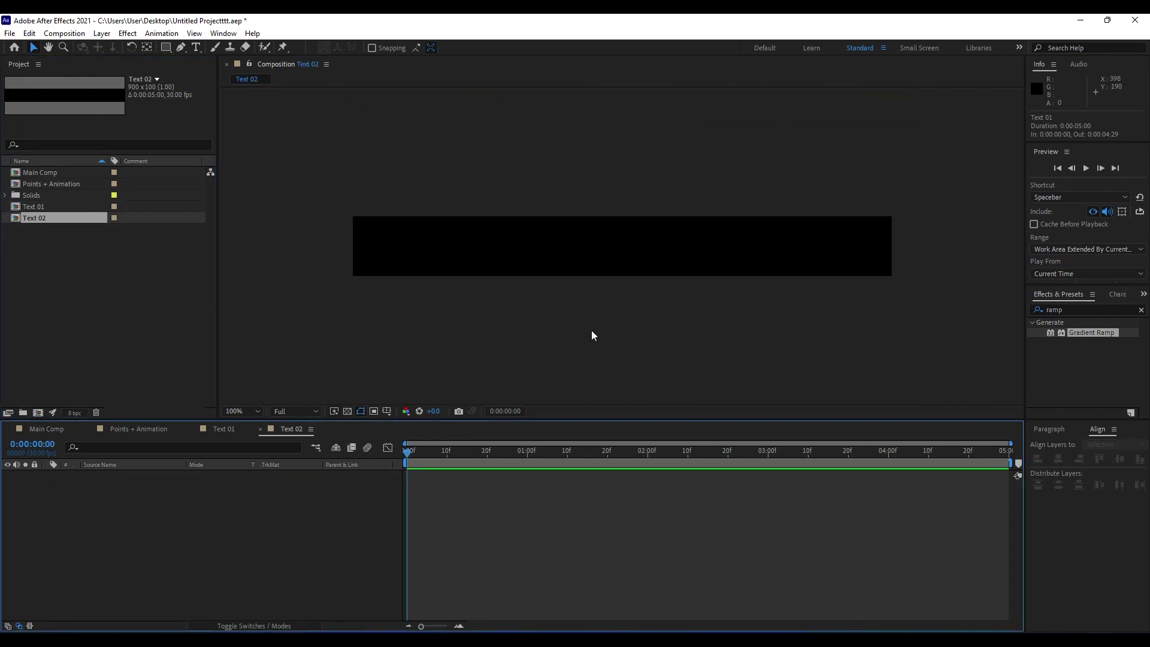
key(ctrl+t)
click(547, 255)
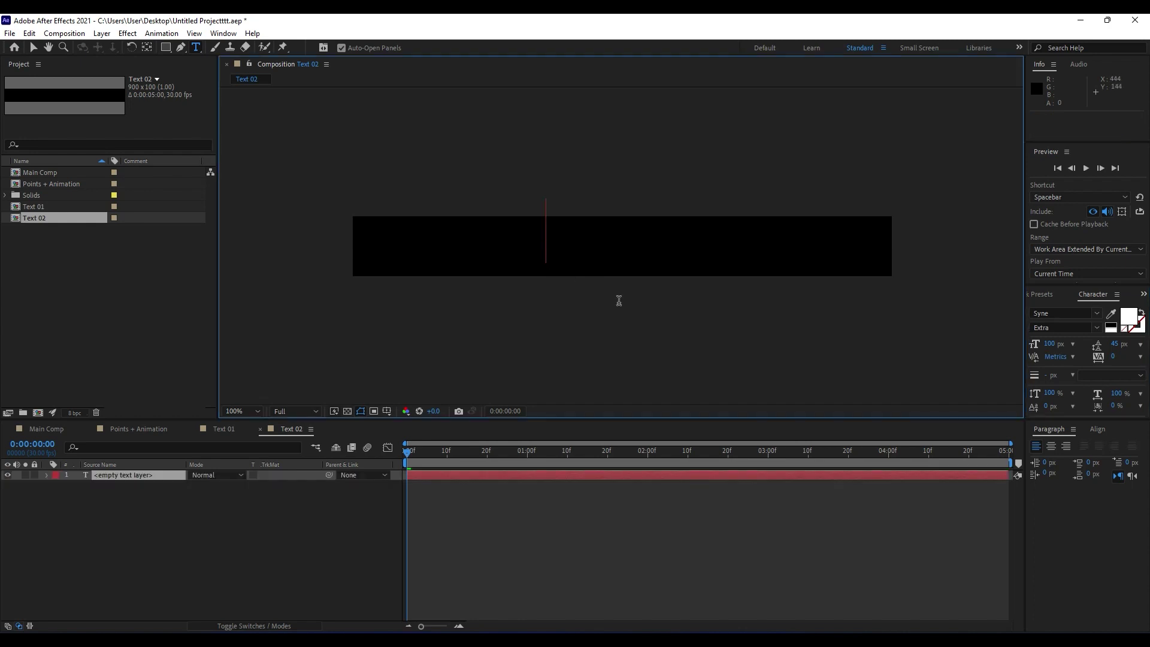
text(GRAPHICS)
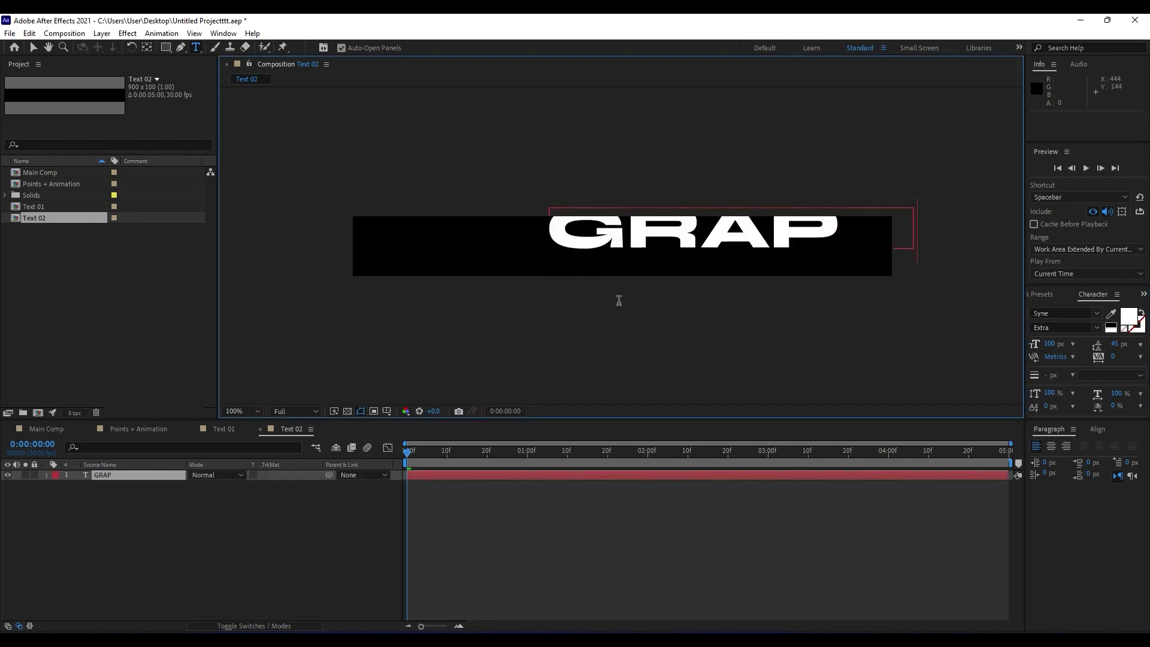
click(138, 537)
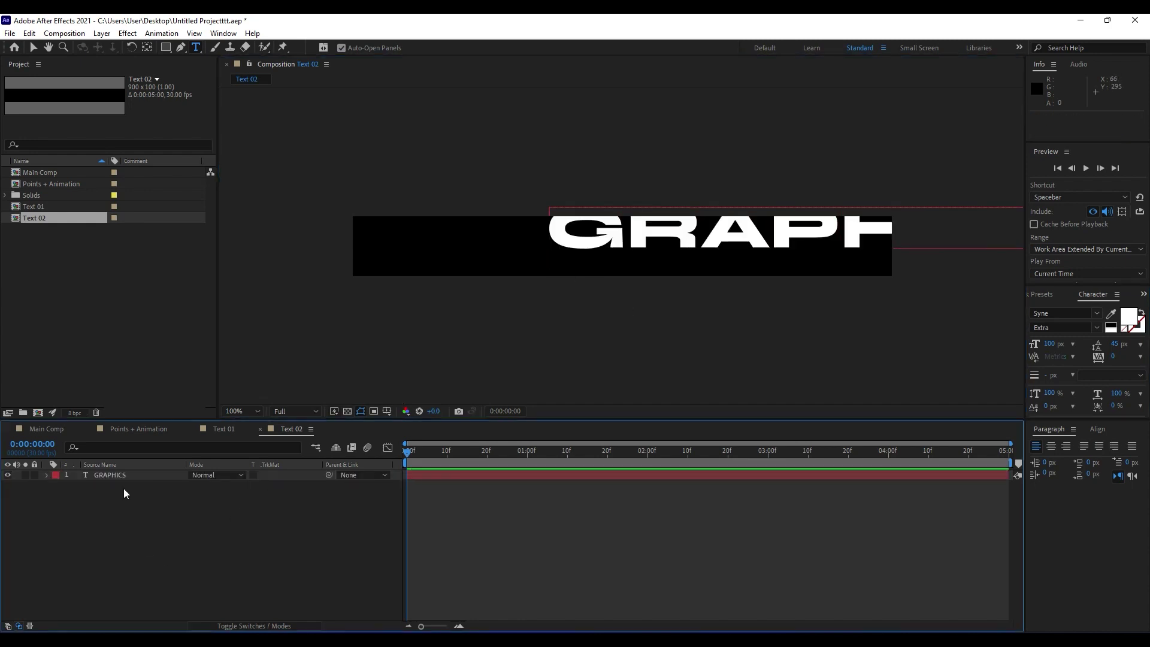
Step: Center the GRAPHICS text layer horizontally and vertically within the Text 02 composition
click(120, 478)
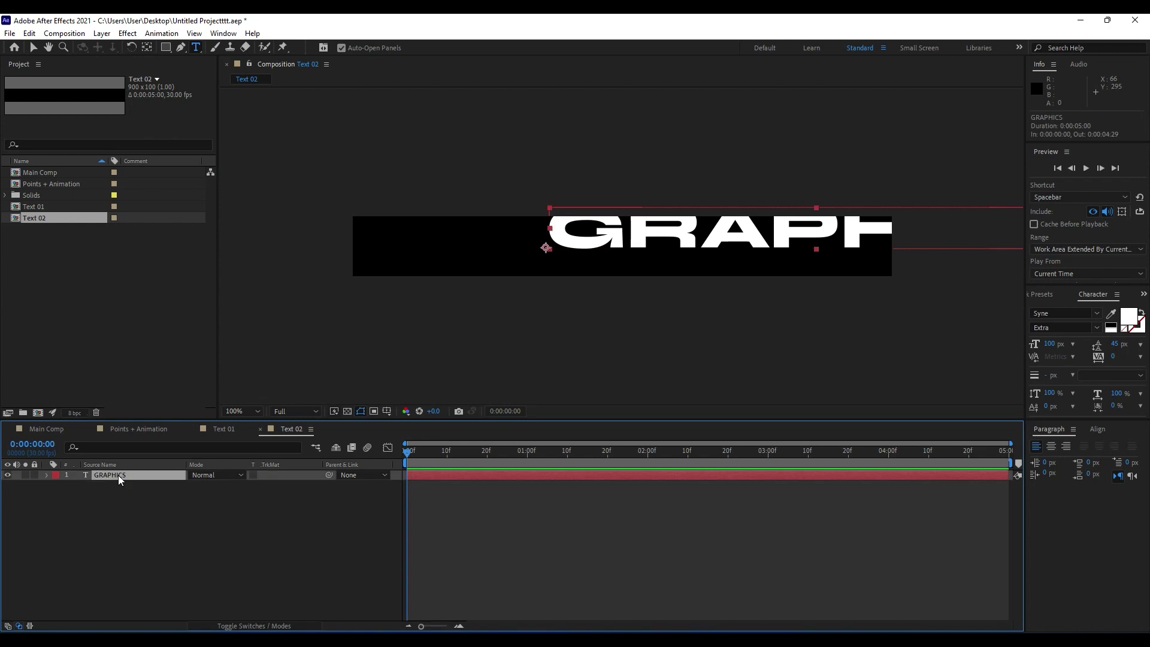
click(1099, 428)
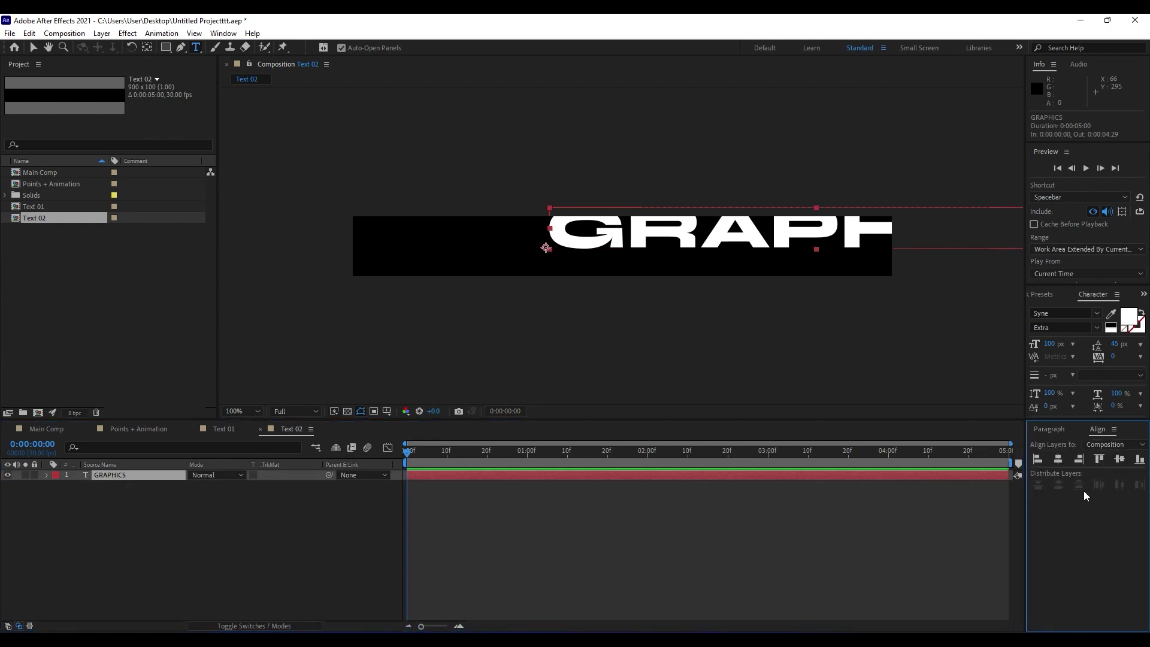
click(1059, 459)
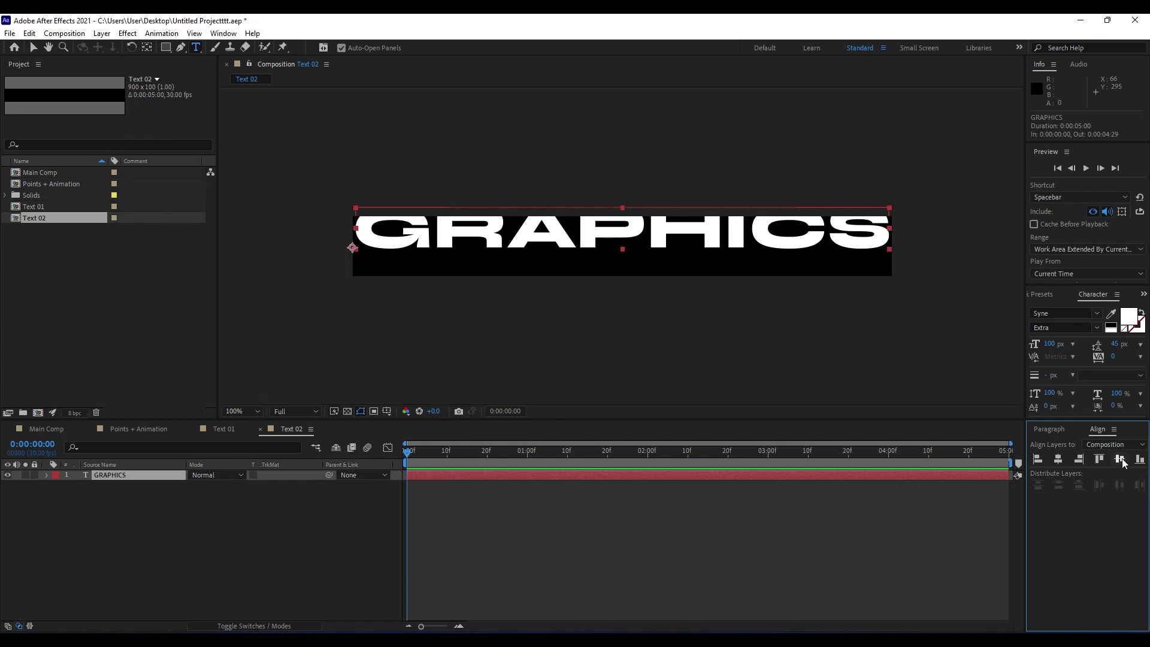
click(1119, 459)
click(429, 485)
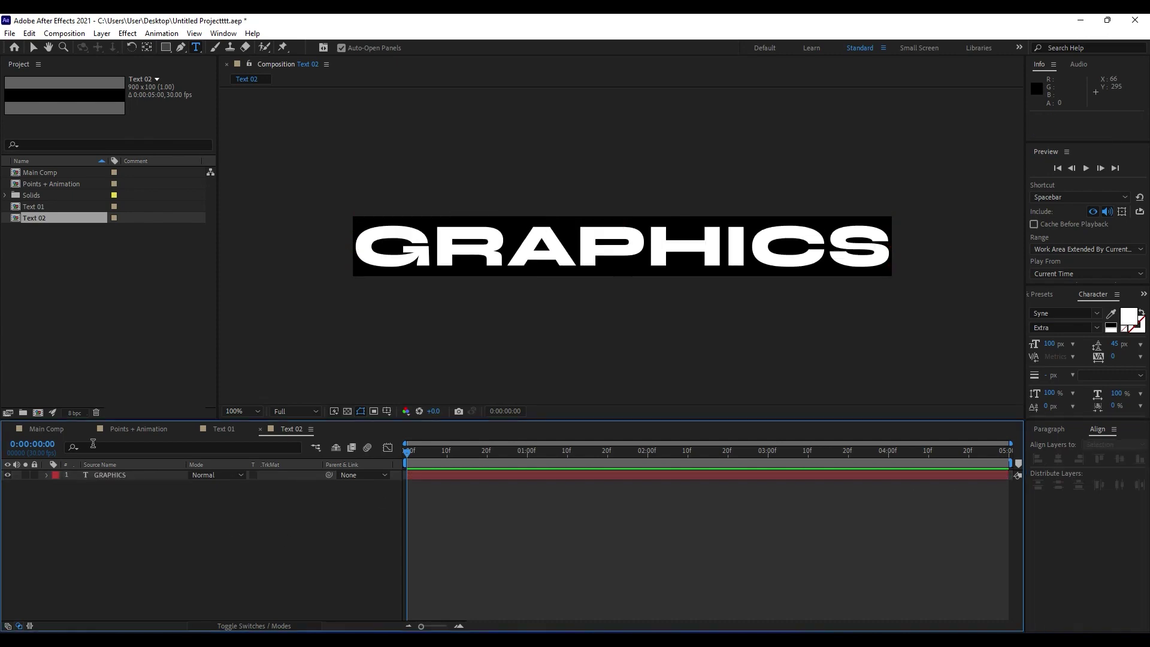
Step: In Main Comp, replace the topmost Text 01 layer's source with the Text 02 composition, keeping its effects
click(44, 429)
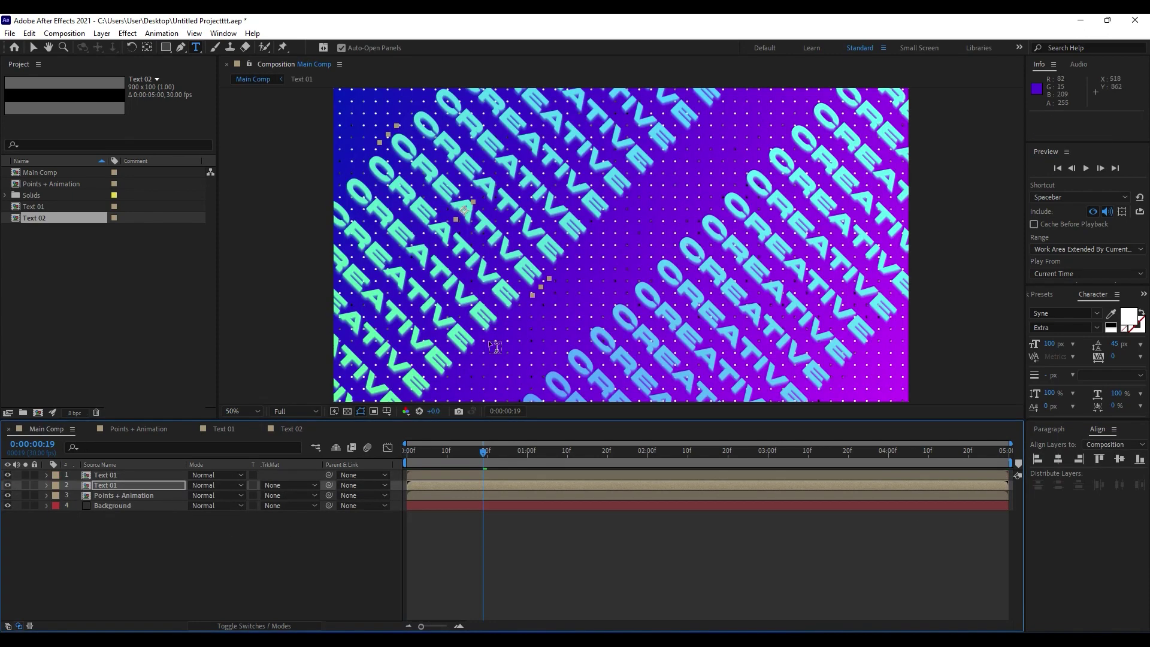
click(115, 478)
click(113, 482)
click(115, 478)
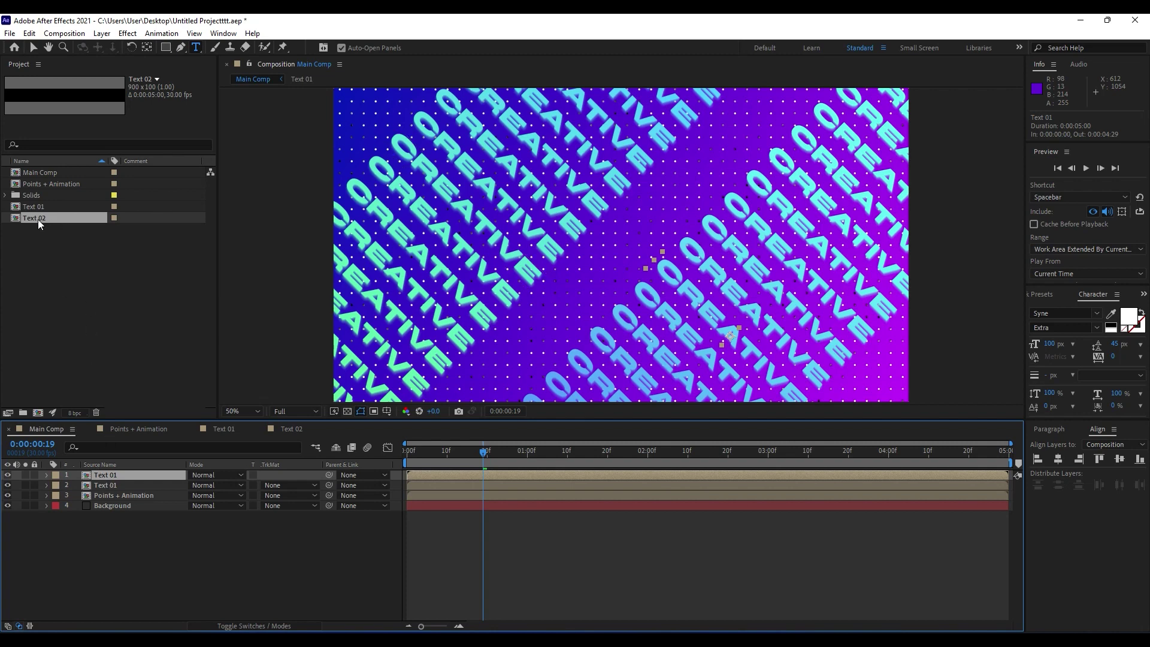
drag(38, 220, 114, 475)
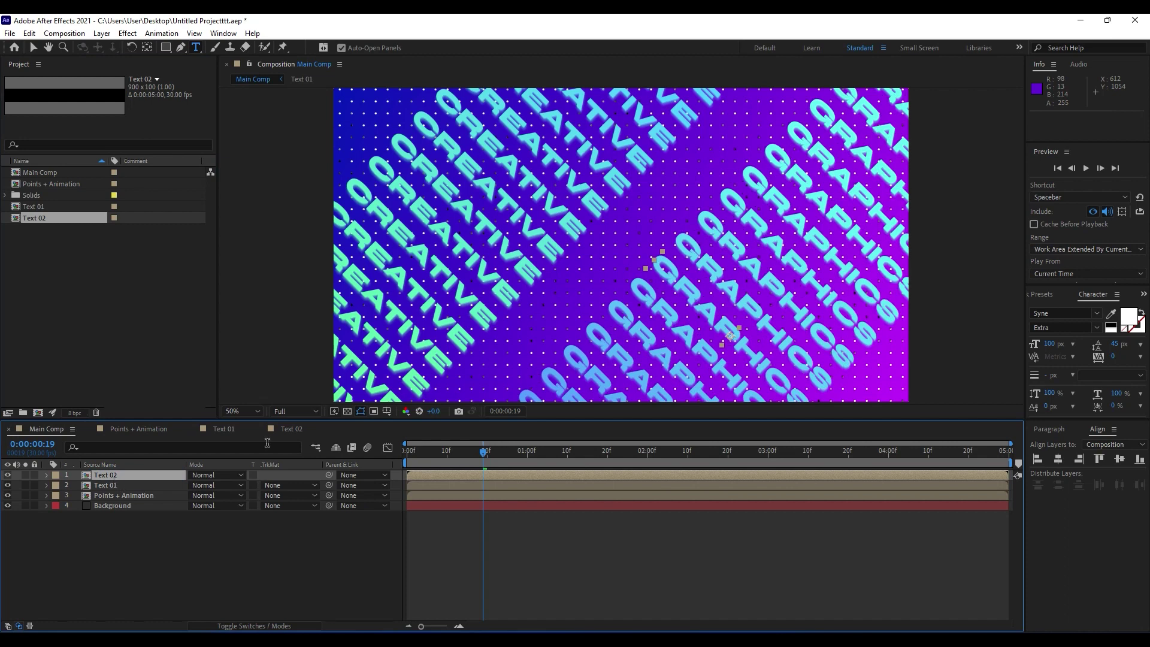
key(v)
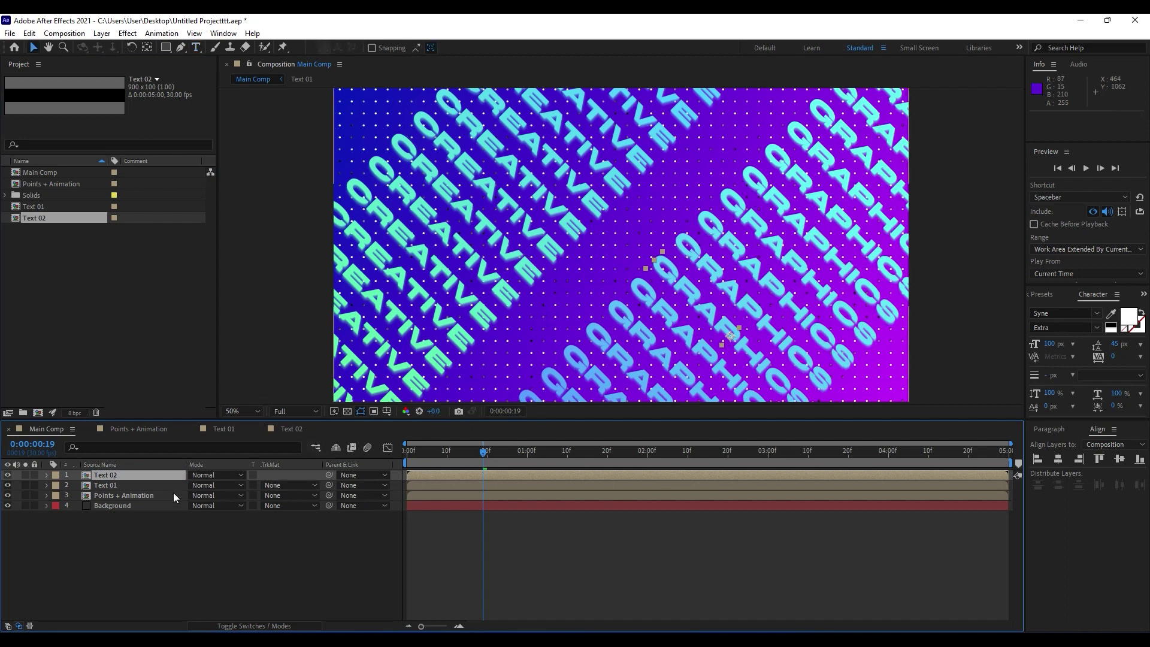
Step: Preview the scrolling CREATIVE and GRAPHICS strips in Main Comp
click(426, 457)
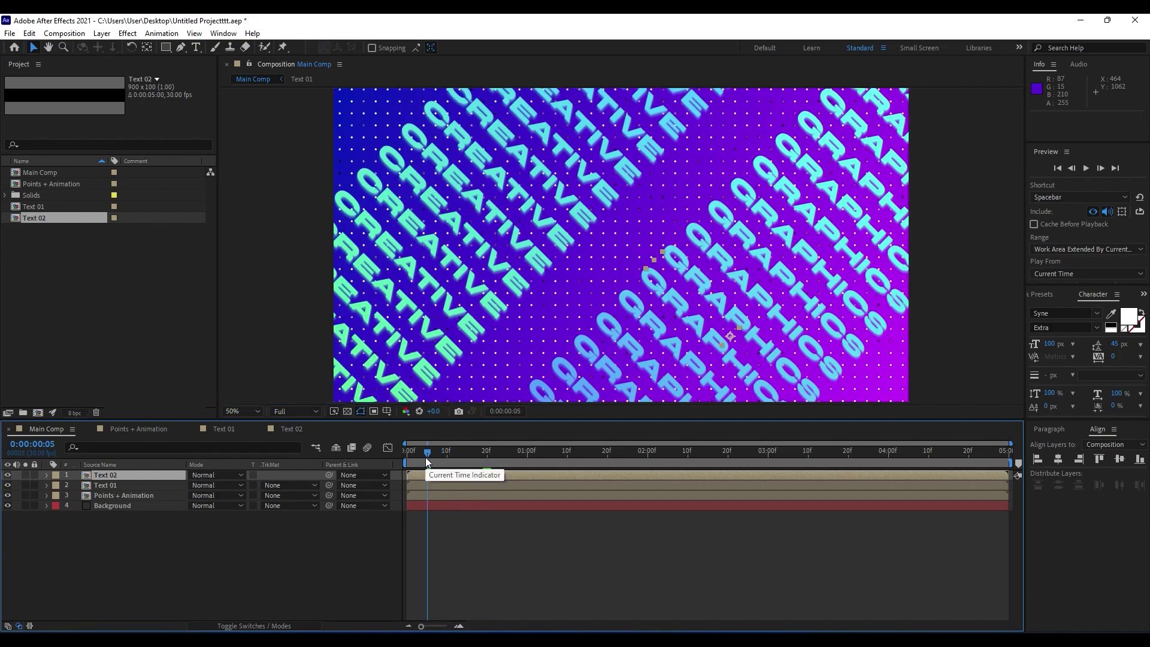
key(space)
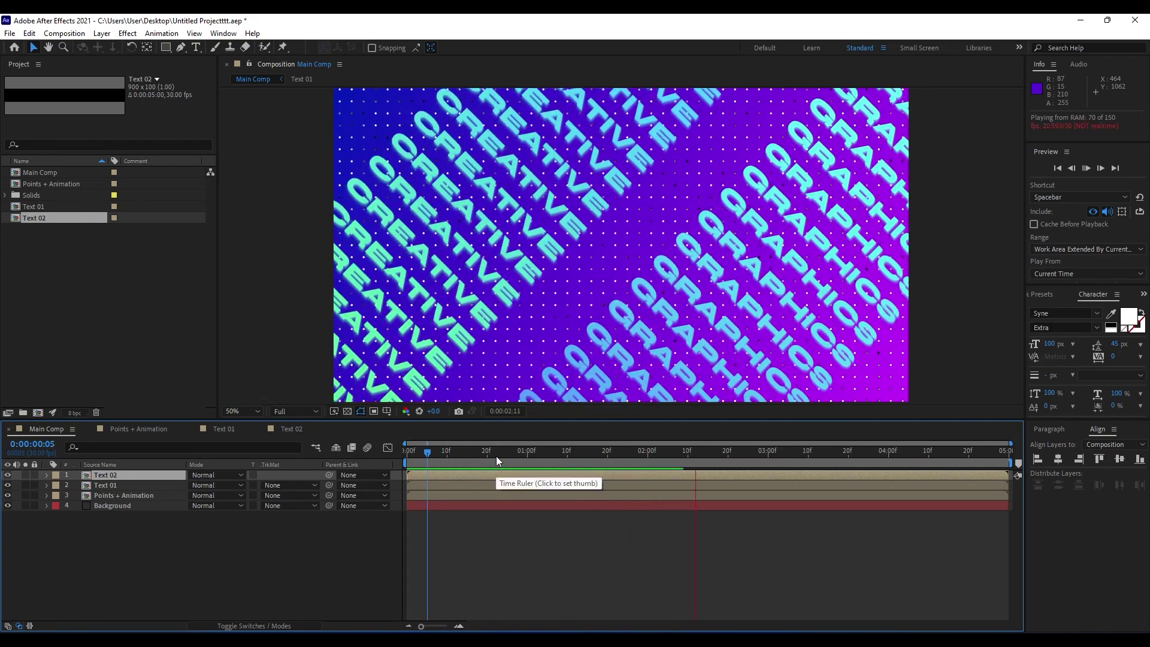
drag(496, 455, 521, 444)
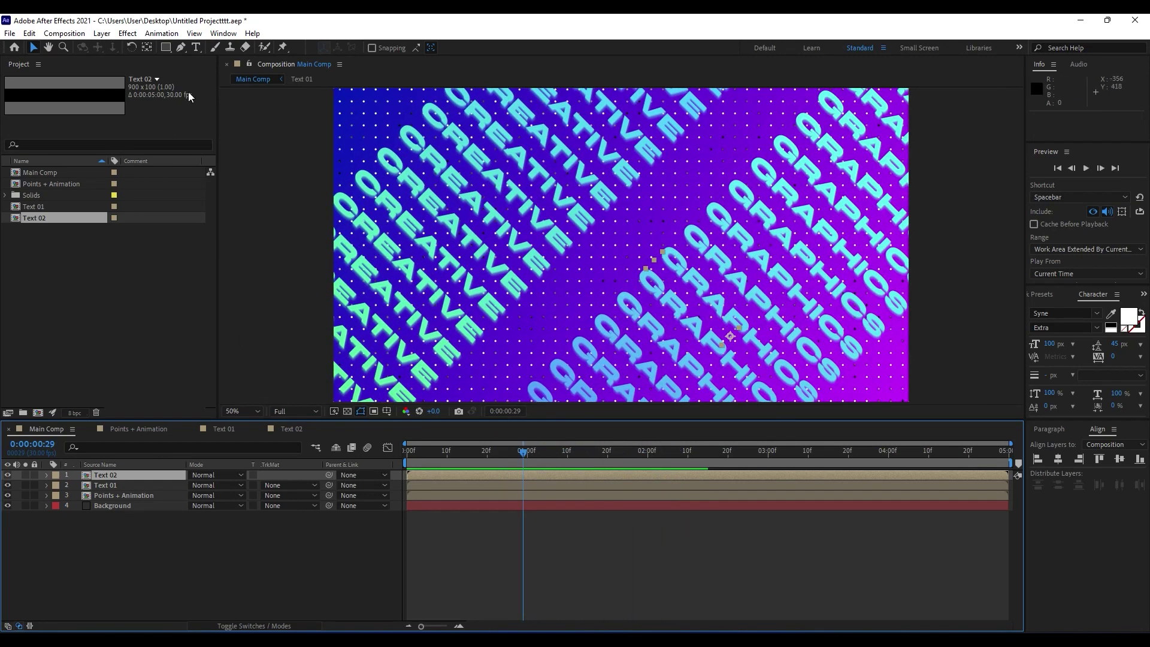
Step: With no layer selected, draw a straight diagonal Pen line between the two text strips, extending past the frame at both ends
click(175, 527)
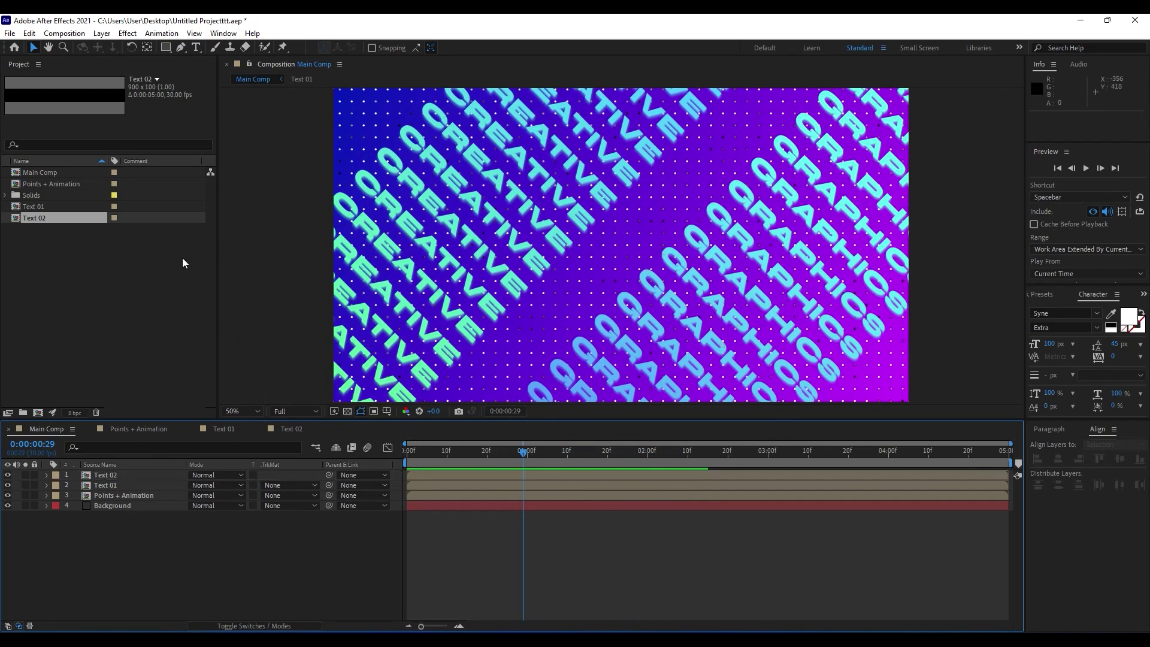
click(181, 48)
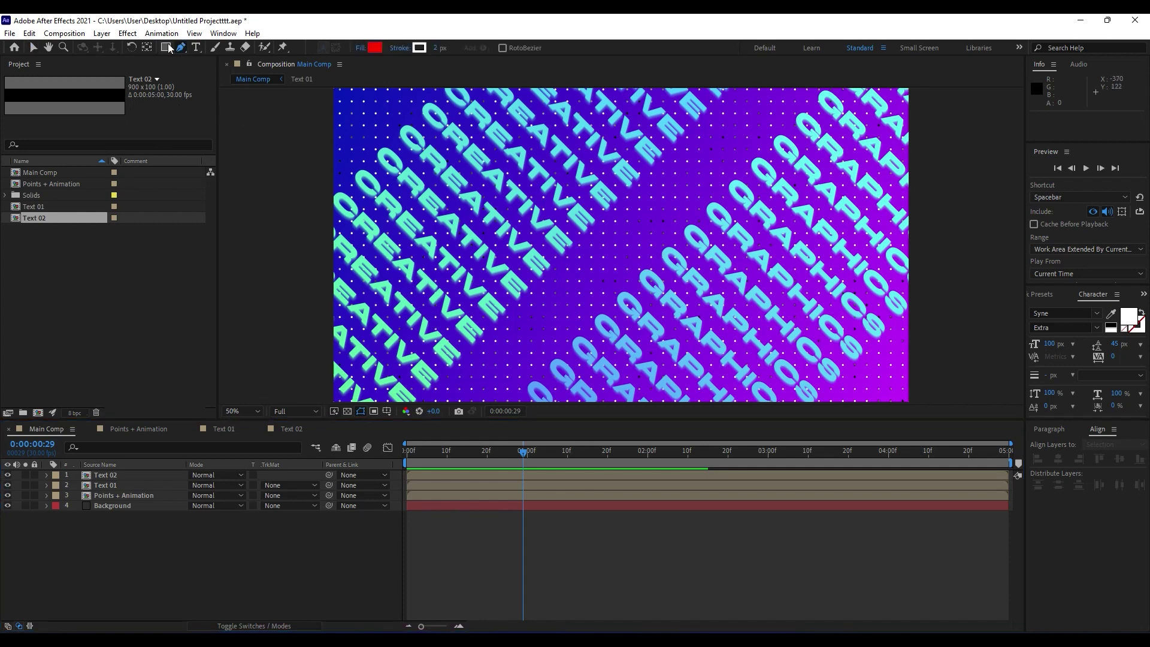
key(comma)
click(727, 141)
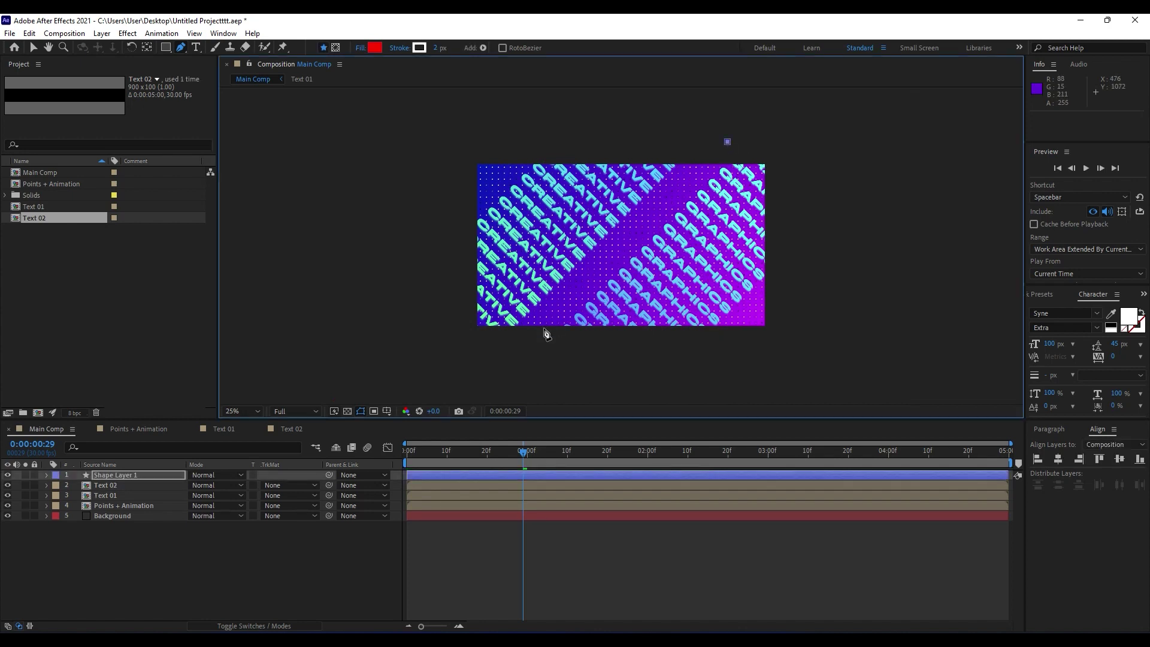
click(501, 355)
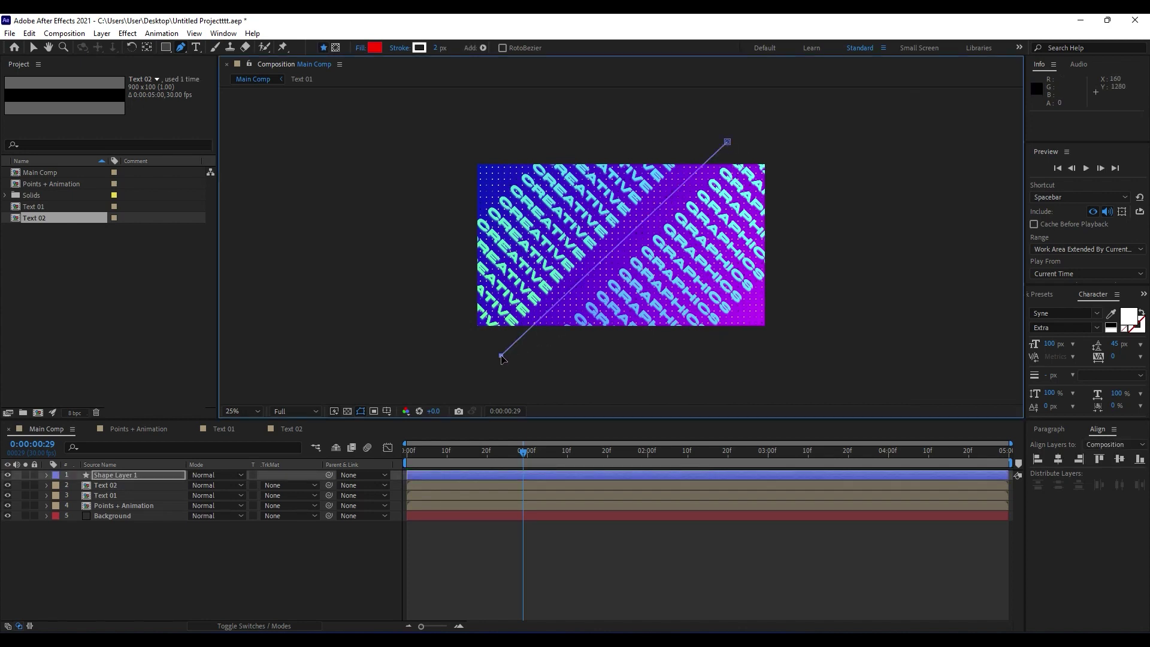
drag(502, 357, 506, 360)
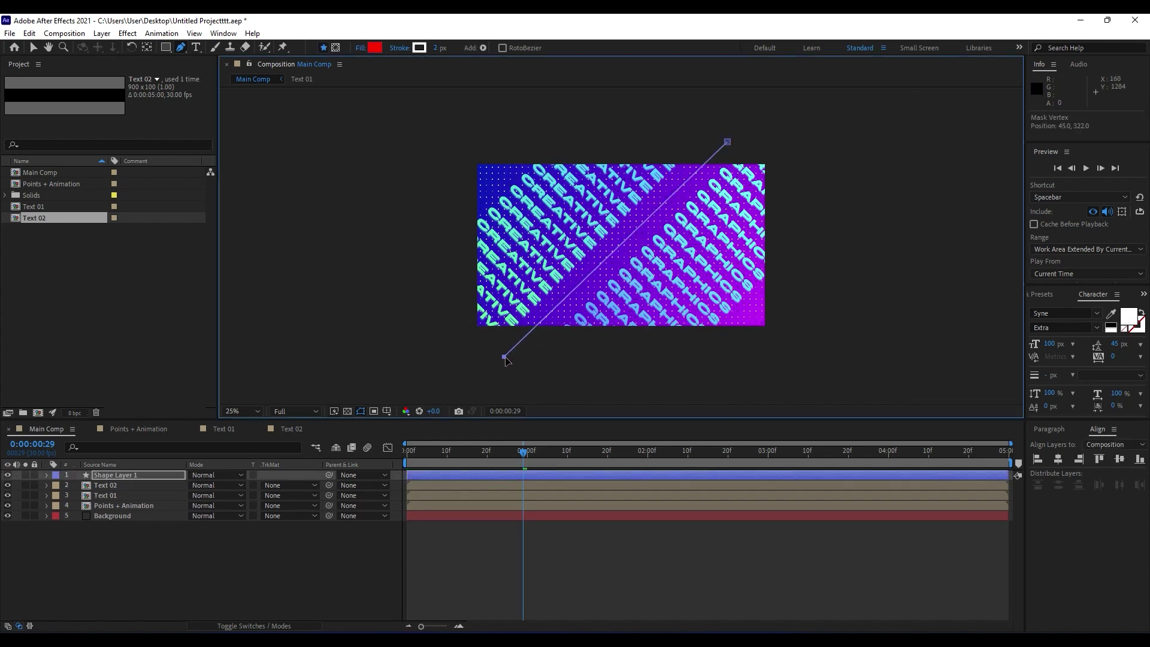
Step: Rename the new shape layer as Line 01
click(130, 558)
click(120, 474)
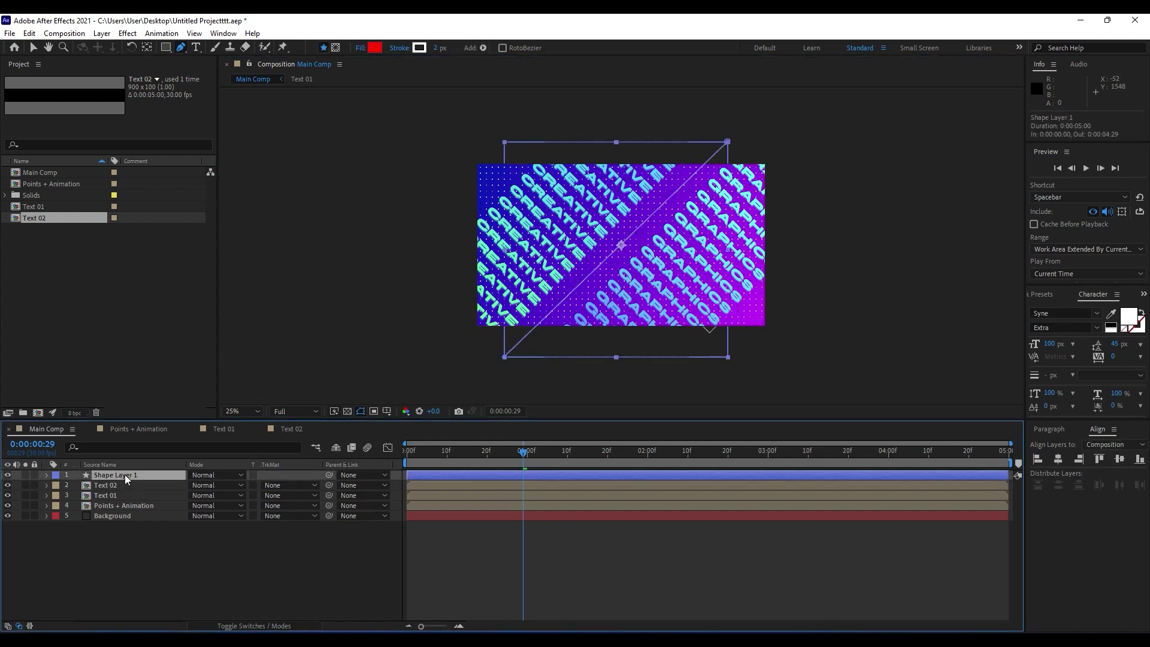
key(Return)
text(Line 01)
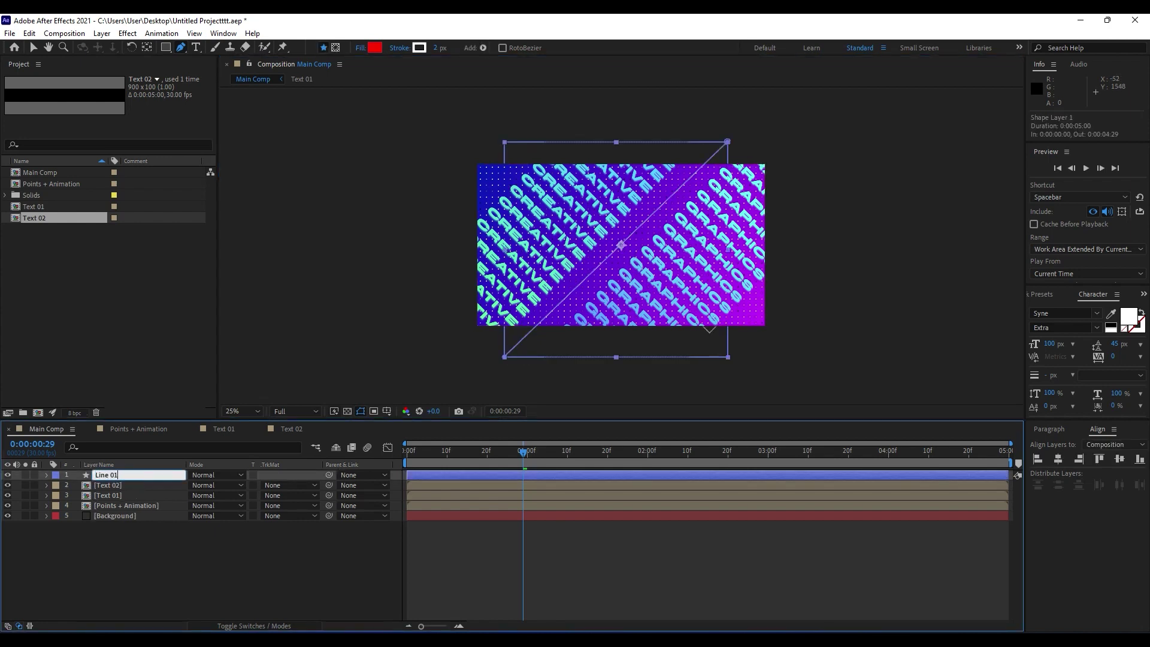
click(128, 551)
Step: Add Wiggle Paths to the Line 01 layer and play back its motion
click(47, 475)
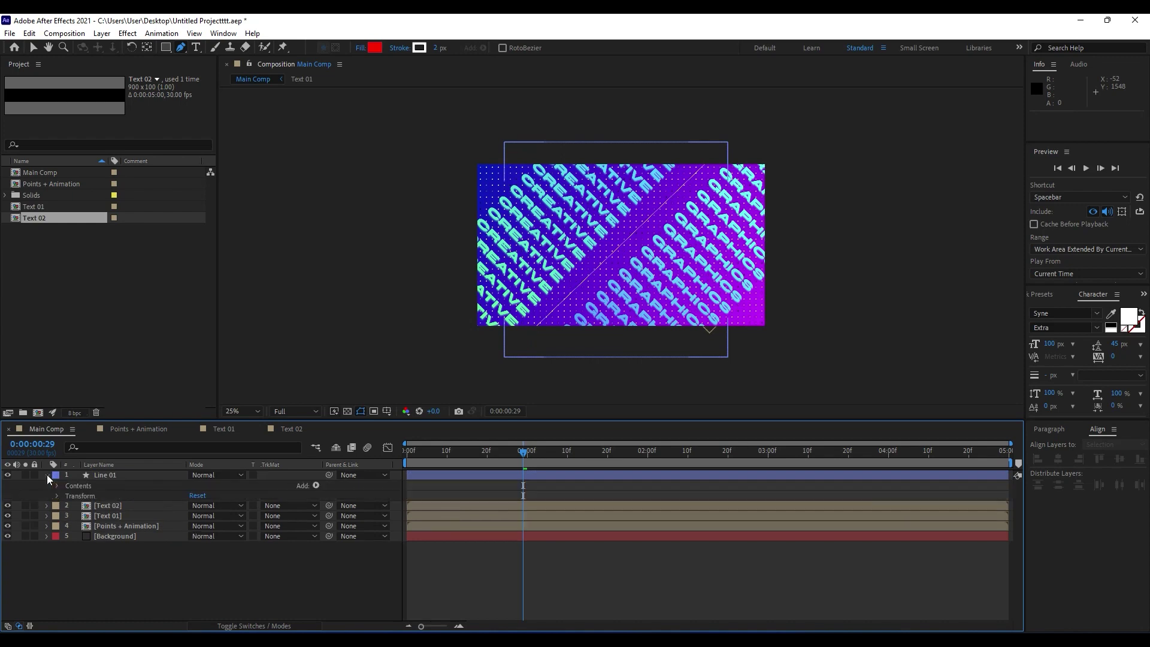
click(317, 485)
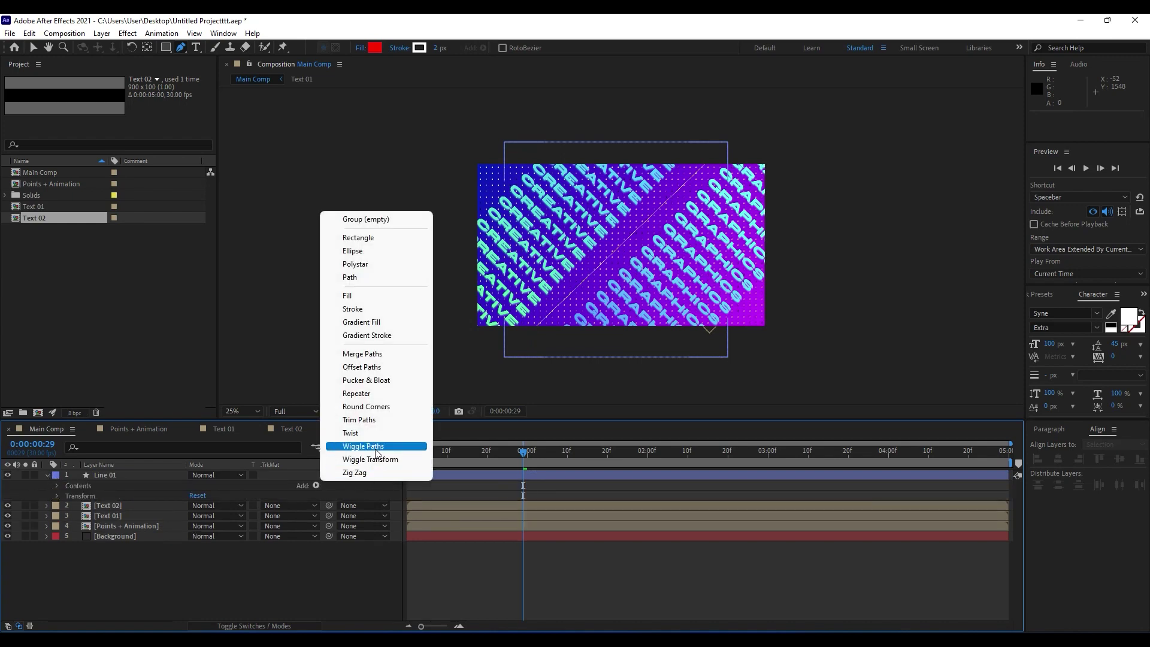
click(376, 447)
click(261, 595)
key(space)
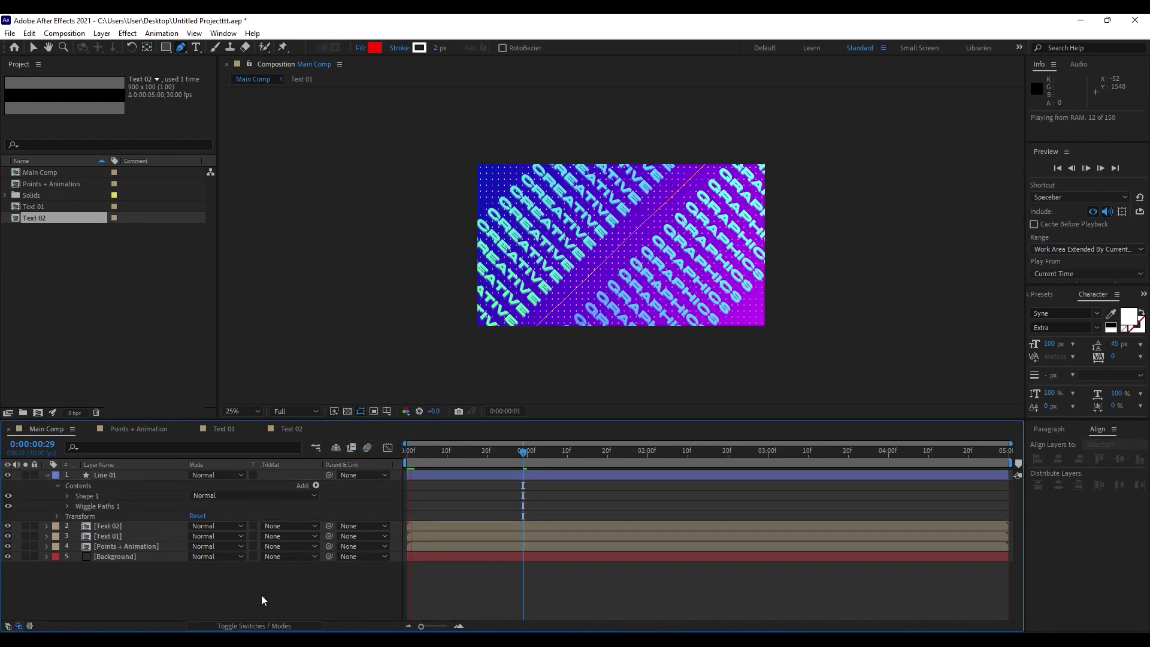
drag(501, 452, 535, 451)
Step: Set the shape fill color to blue, 0033F0
click(375, 48)
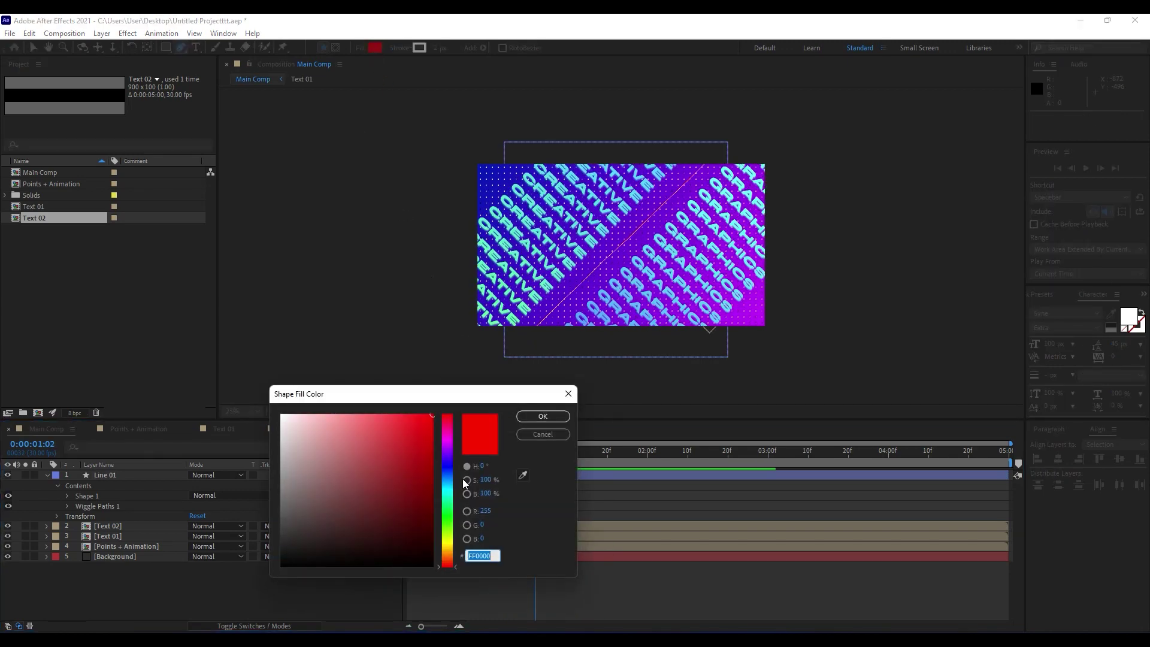
click(447, 440)
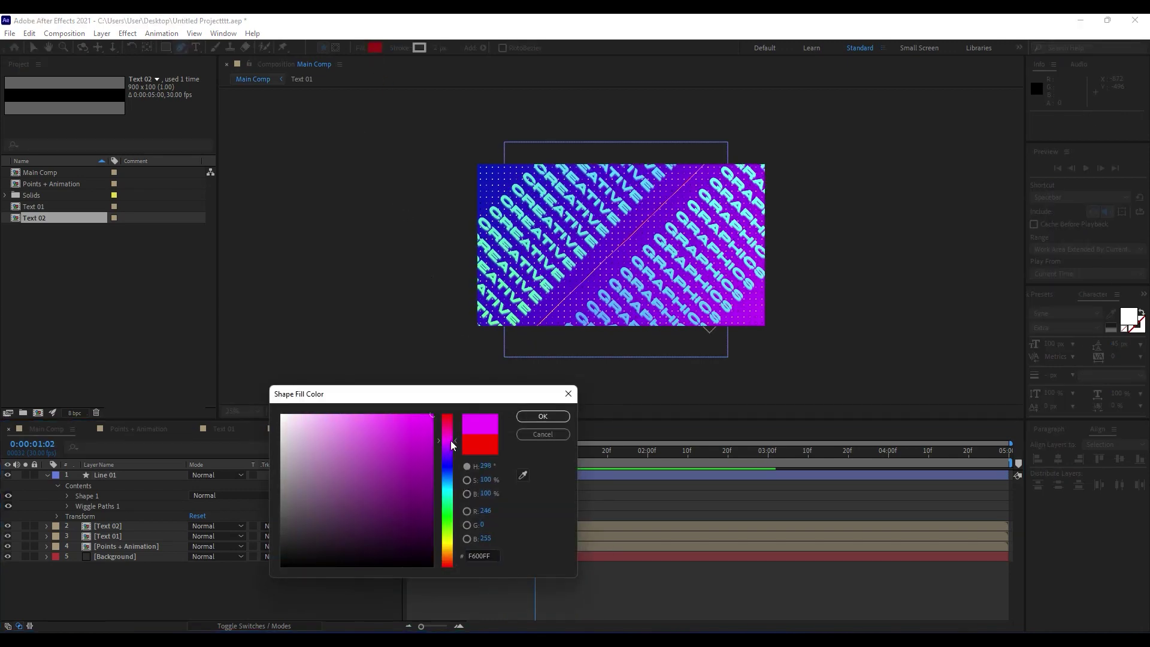
click(447, 469)
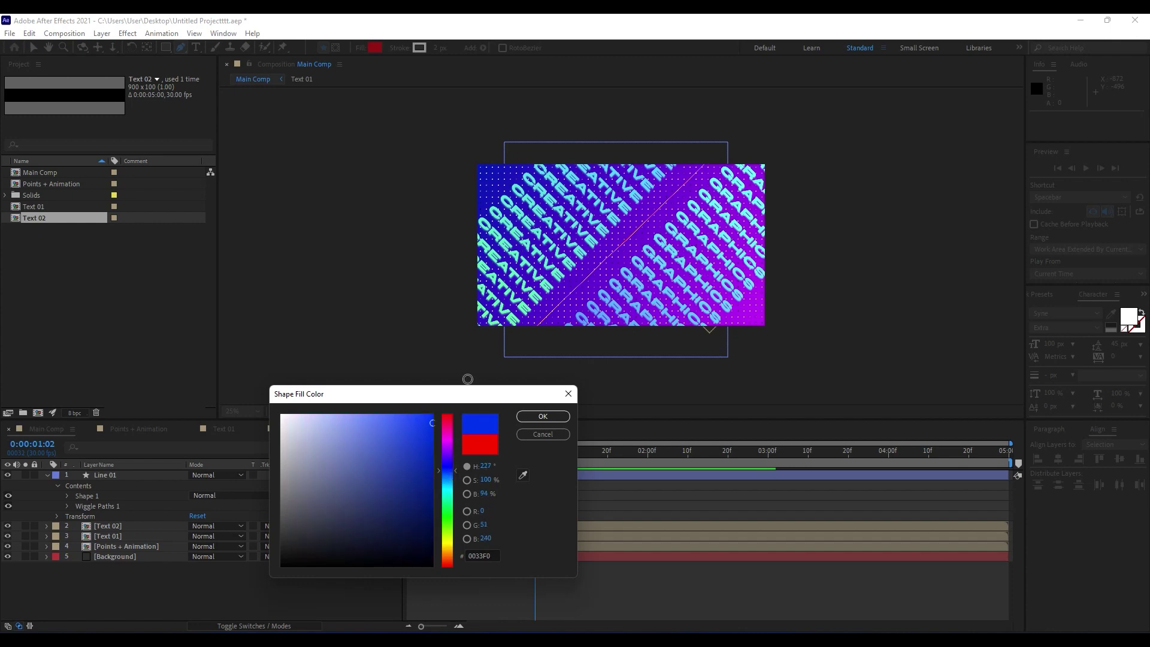
click(536, 422)
key(period)
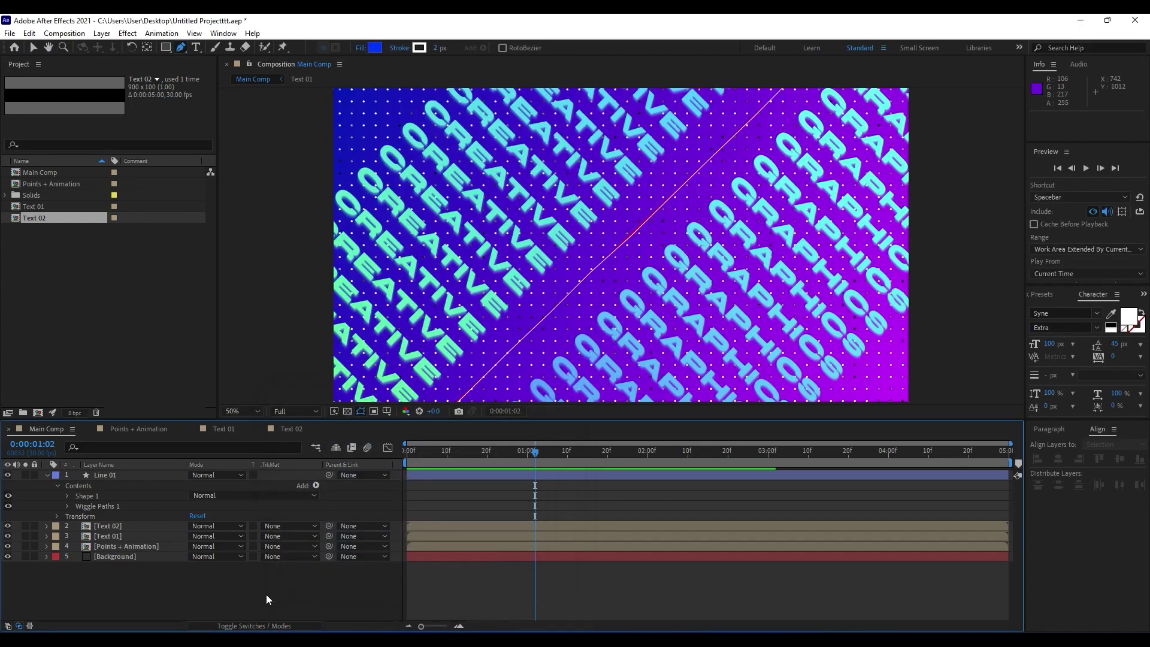
Step: Duplicate the Line 01 layer twice, placing one copy near the frame's upper-left corner and the other near its lower-right corner
click(48, 476)
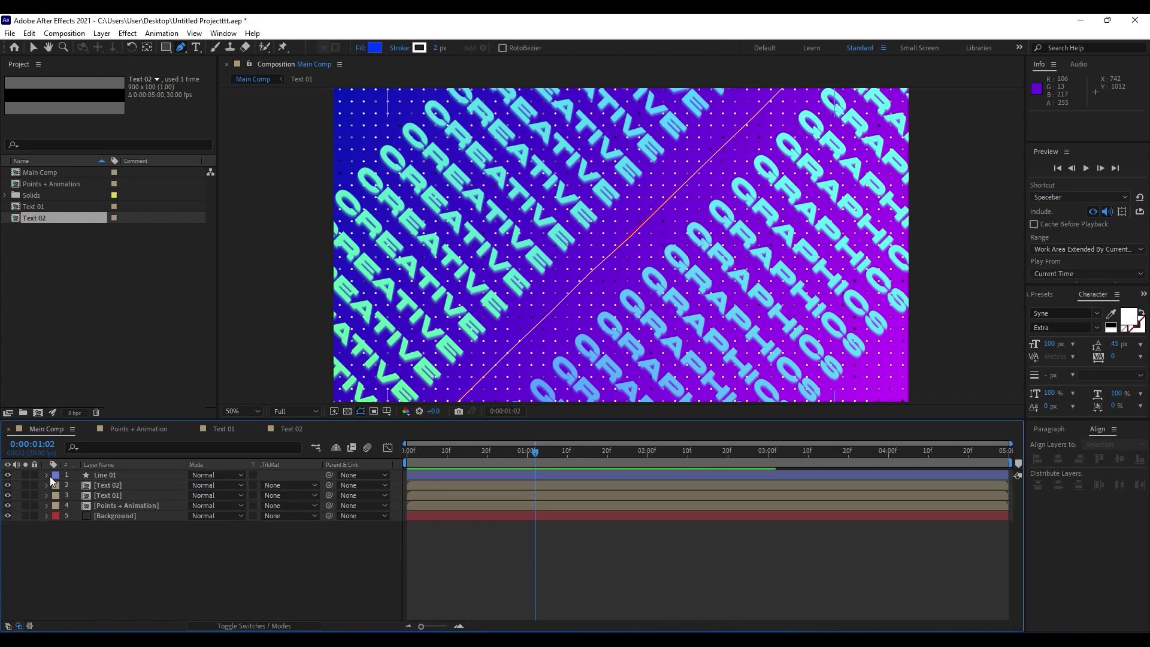
click(106, 476)
key(ctrl+d)
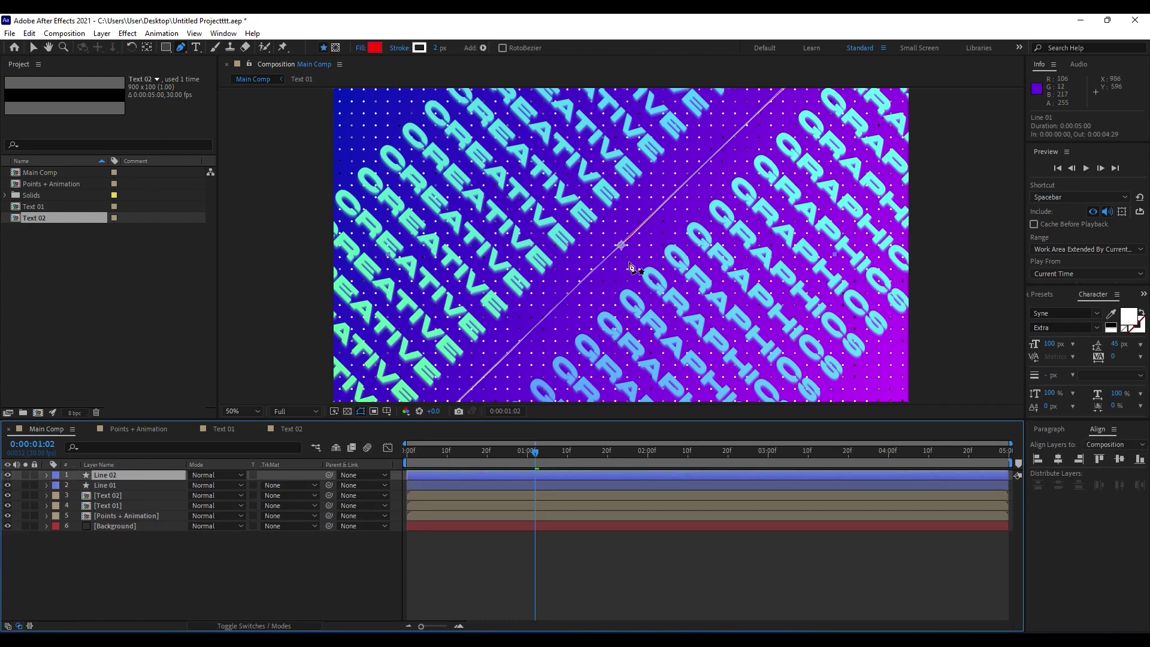
key(v)
drag(620, 247, 867, 392)
key(ctrl+d)
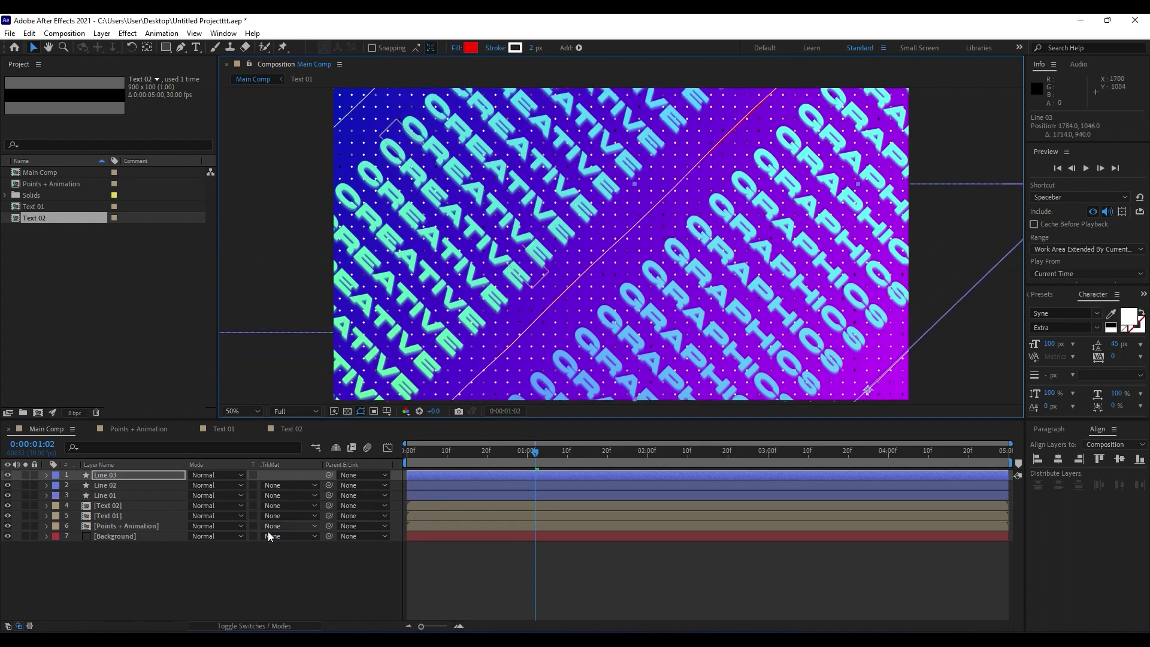
Step: Set the fill color of the Line 01 layer to light blue, 0084FF
click(119, 494)
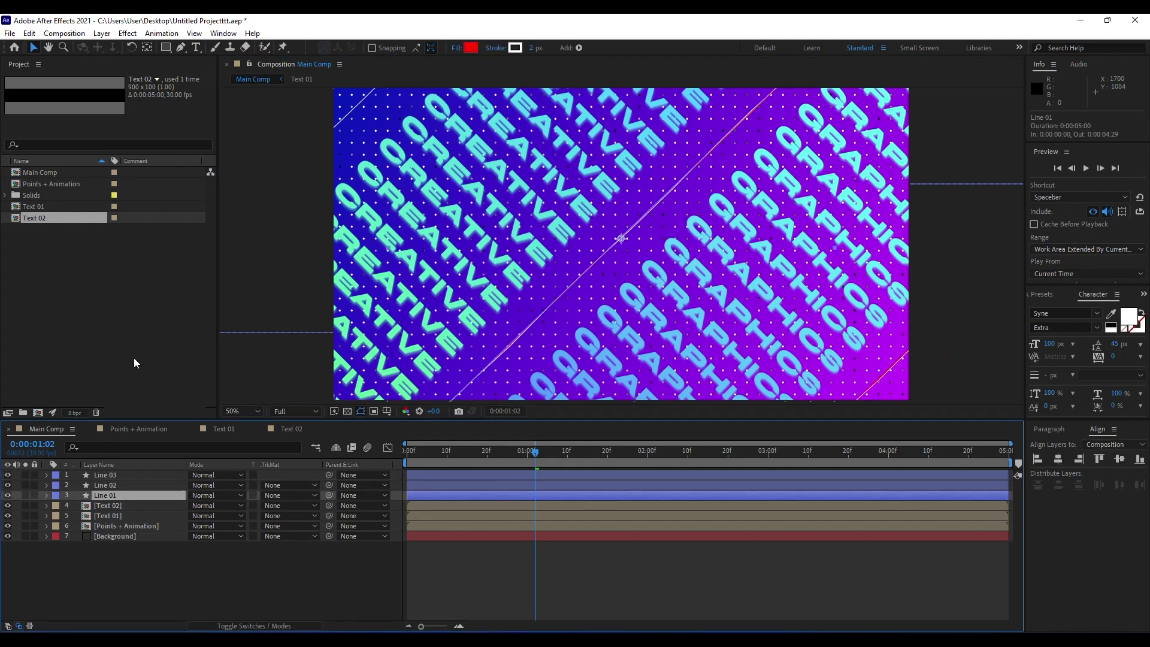
click(470, 48)
click(447, 476)
drag(447, 476, 448, 478)
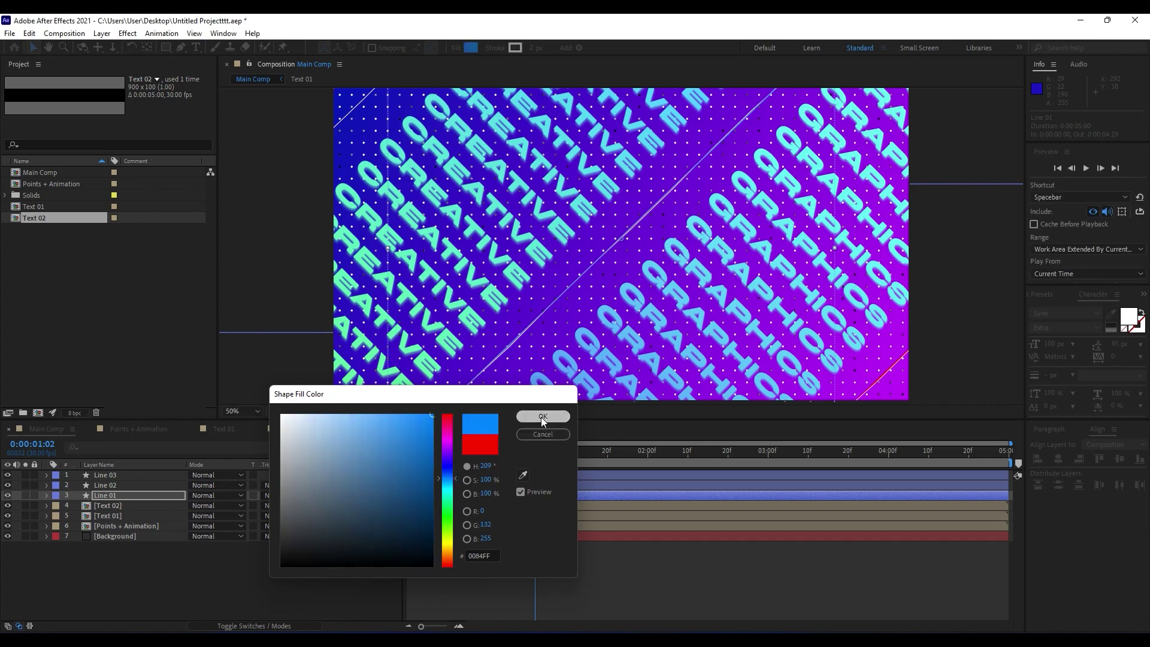
click(542, 416)
click(200, 558)
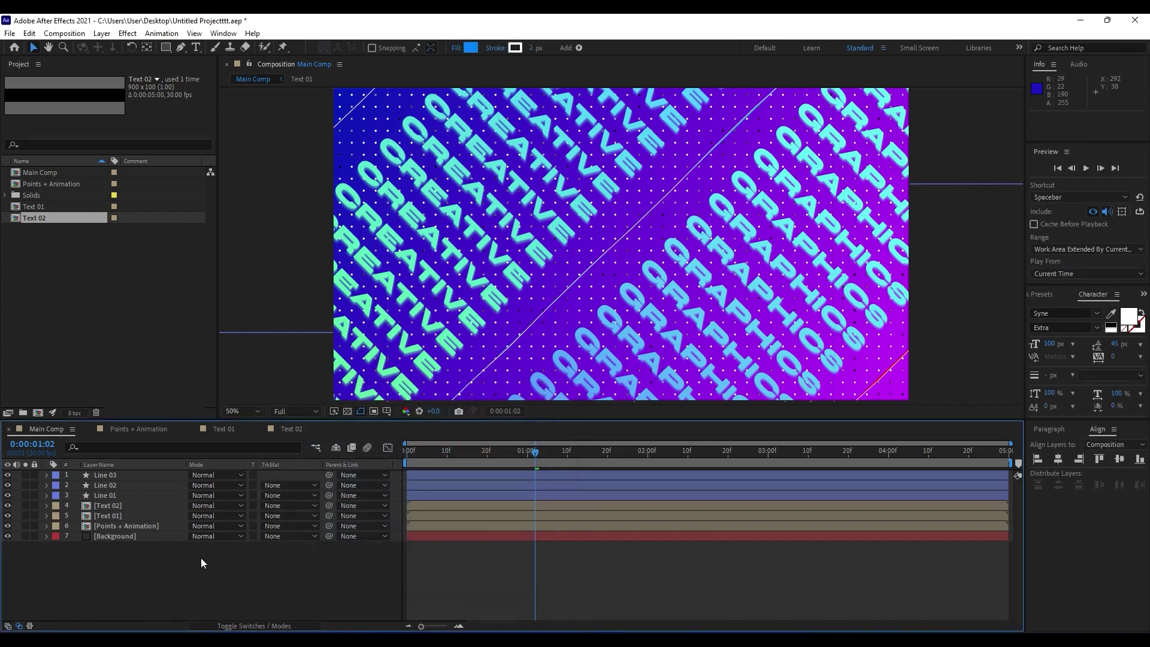
Step: Select the Line 02 and Line 03 layers in turn and play back Main Comp to check the lines
click(113, 486)
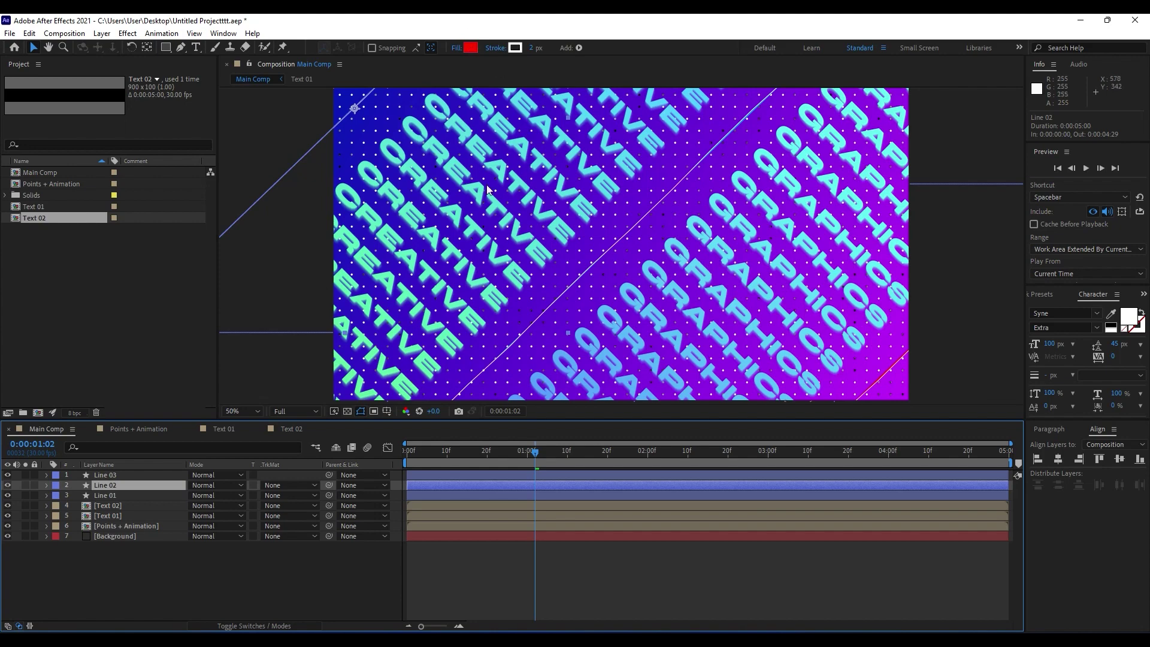
click(119, 474)
key(space)
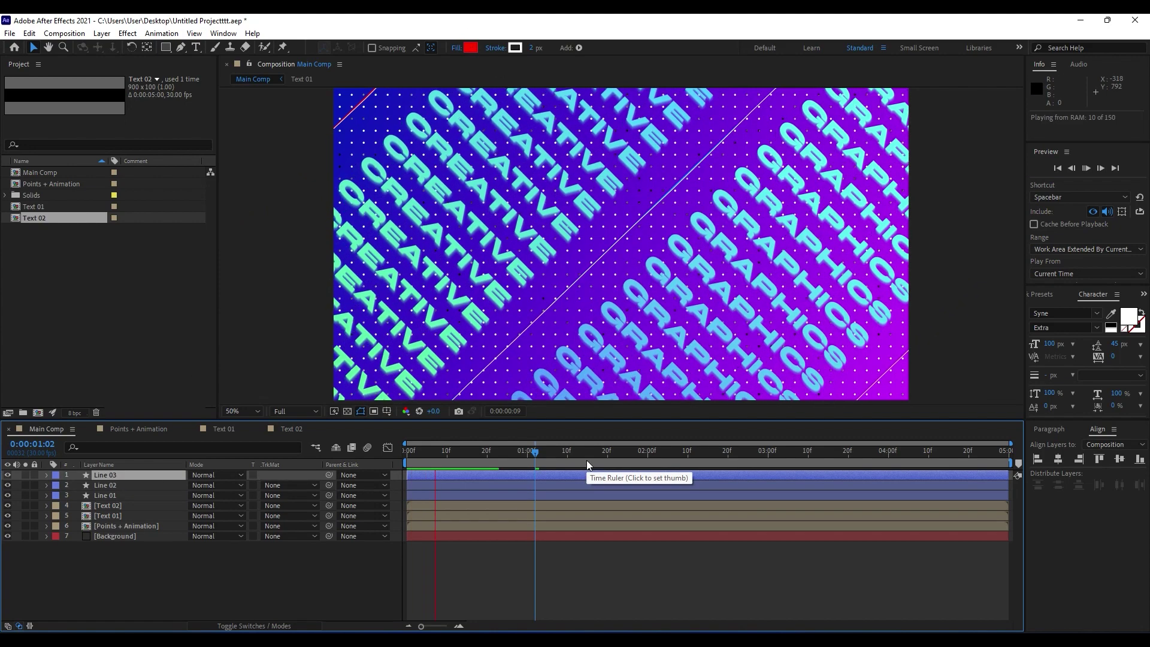
mouse_move(500, 458)
mouse_down()
mouse_move(455, 458)
mouse_move(516, 456)
mouse_up()
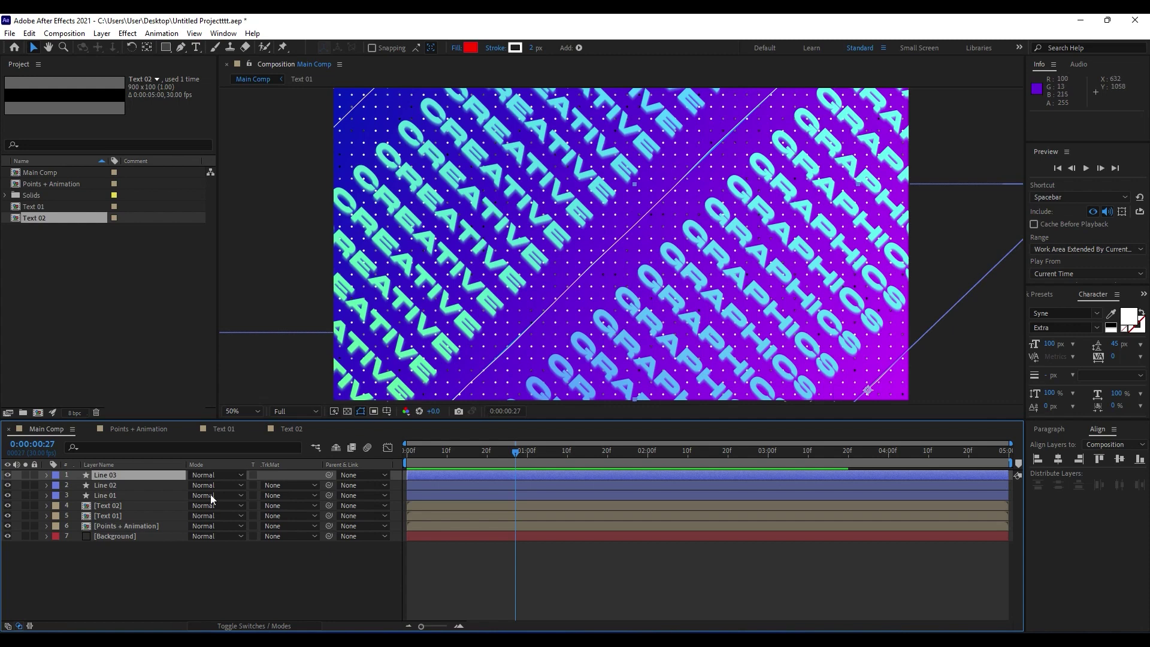
Step: Adjust the Motion Tile's Tile Center value on the Text 02 layer at the last frame and play back the text scroll
click(131, 506)
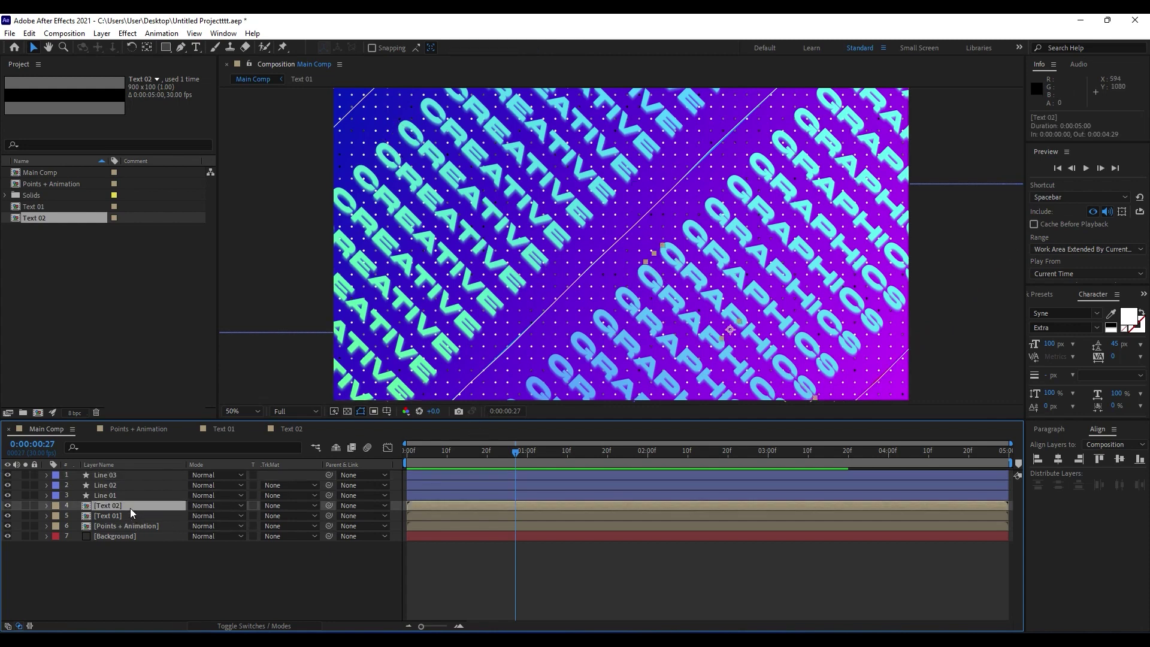
key(e)
click(552, 458)
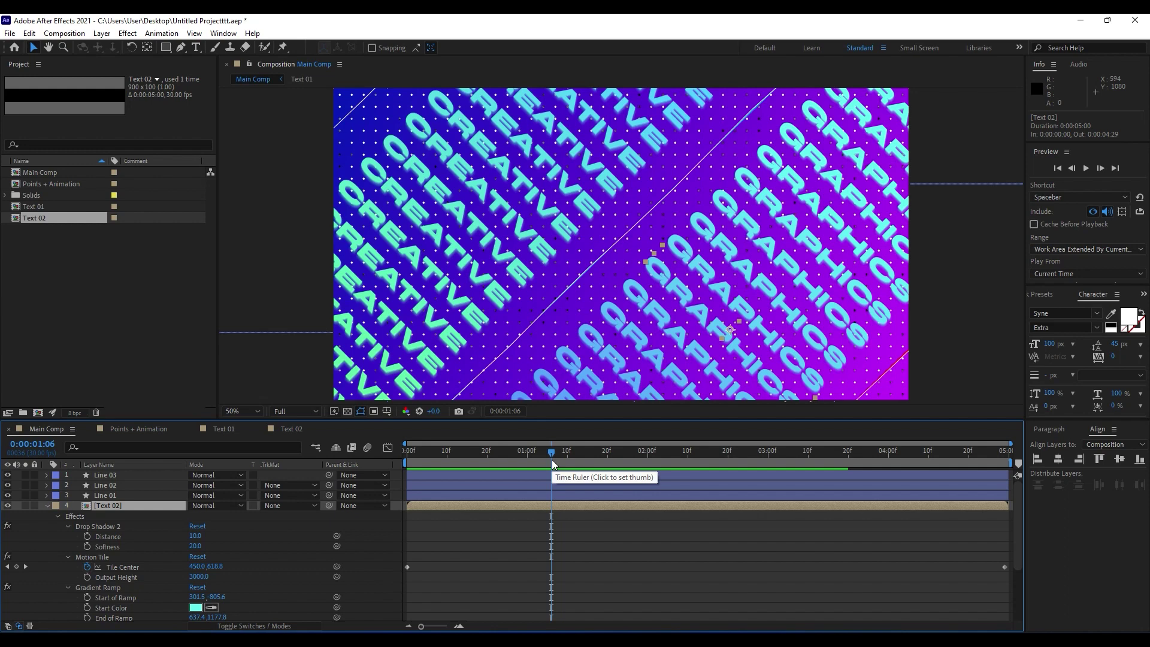
key(Home)
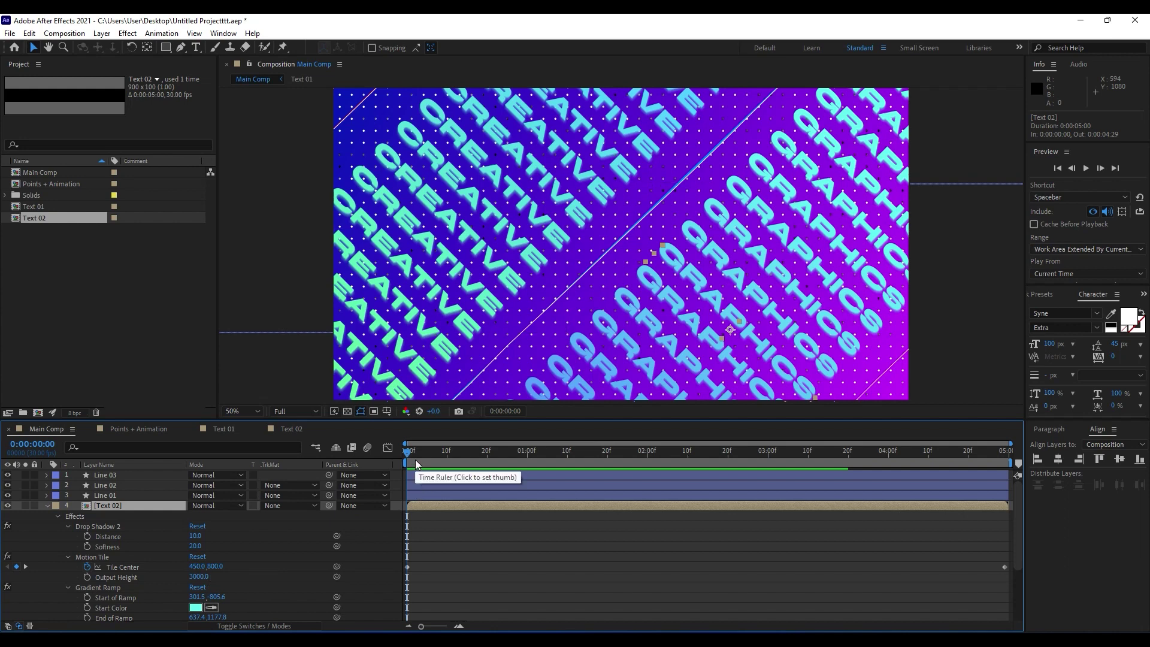
key(End)
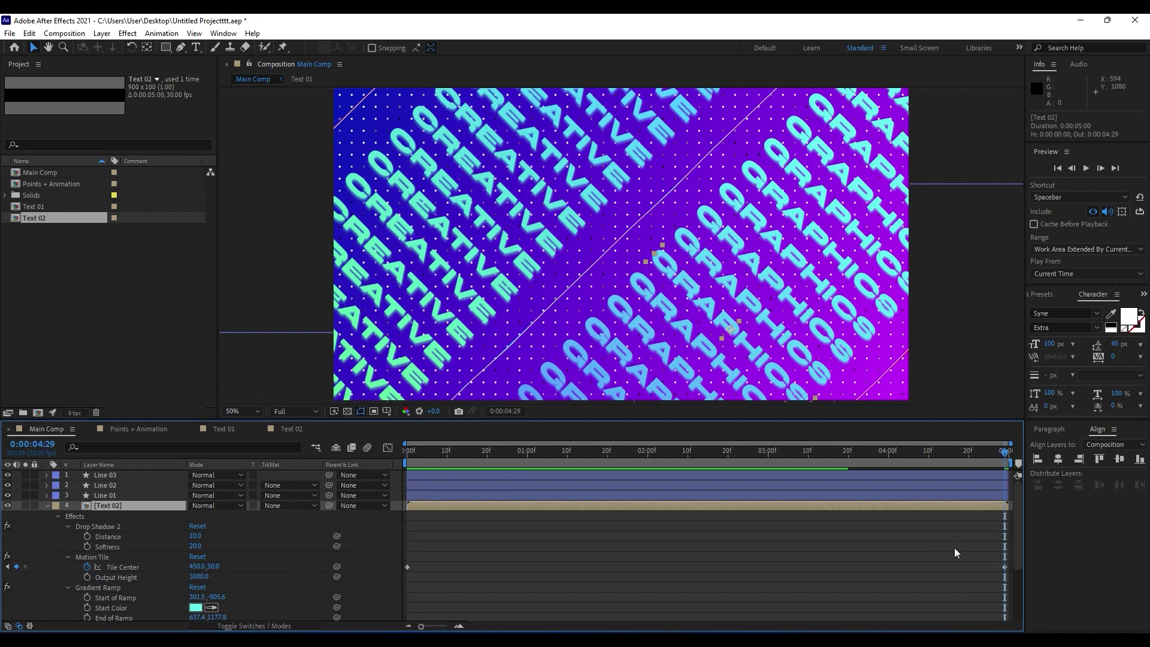
click(213, 567)
click(48, 539)
click(48, 506)
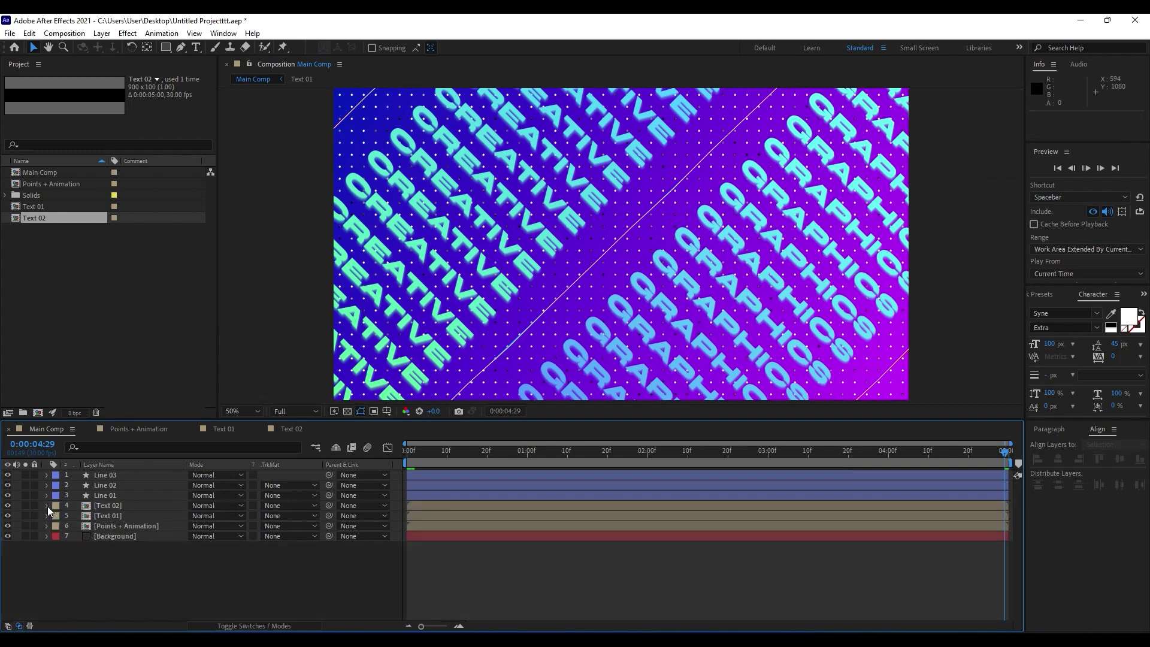
key(space)
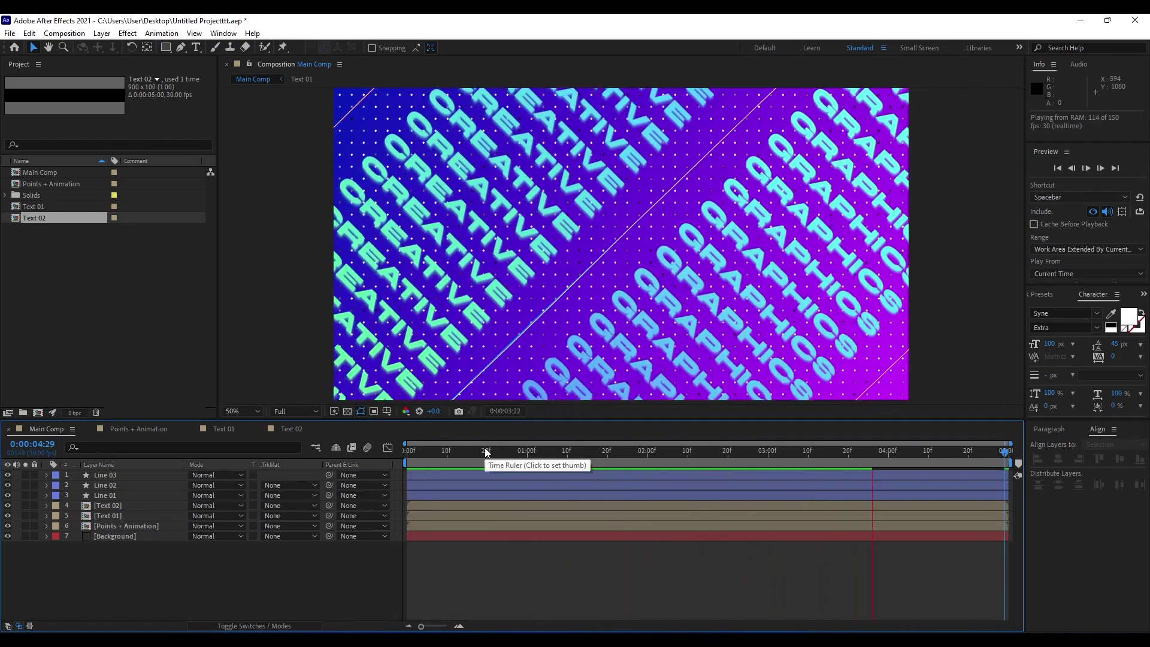
drag(431, 454, 719, 455)
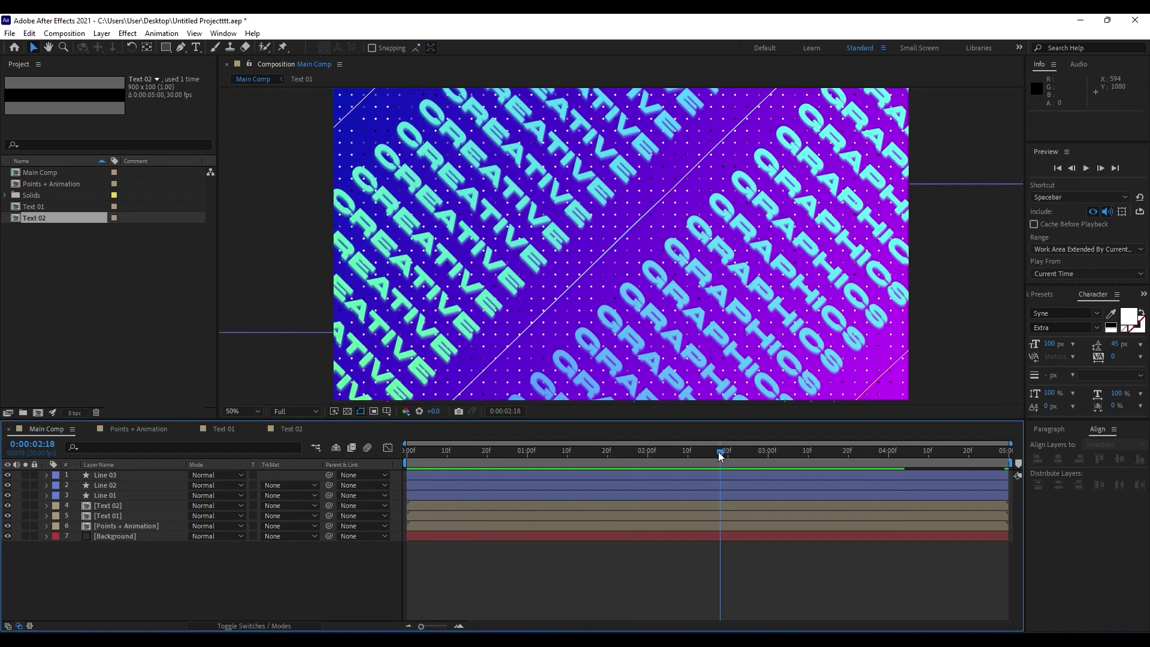
Step: Pre-compose the Text 01 and Text 02 layers into a new composition named Texts
click(111, 518)
shift+click(117, 507)
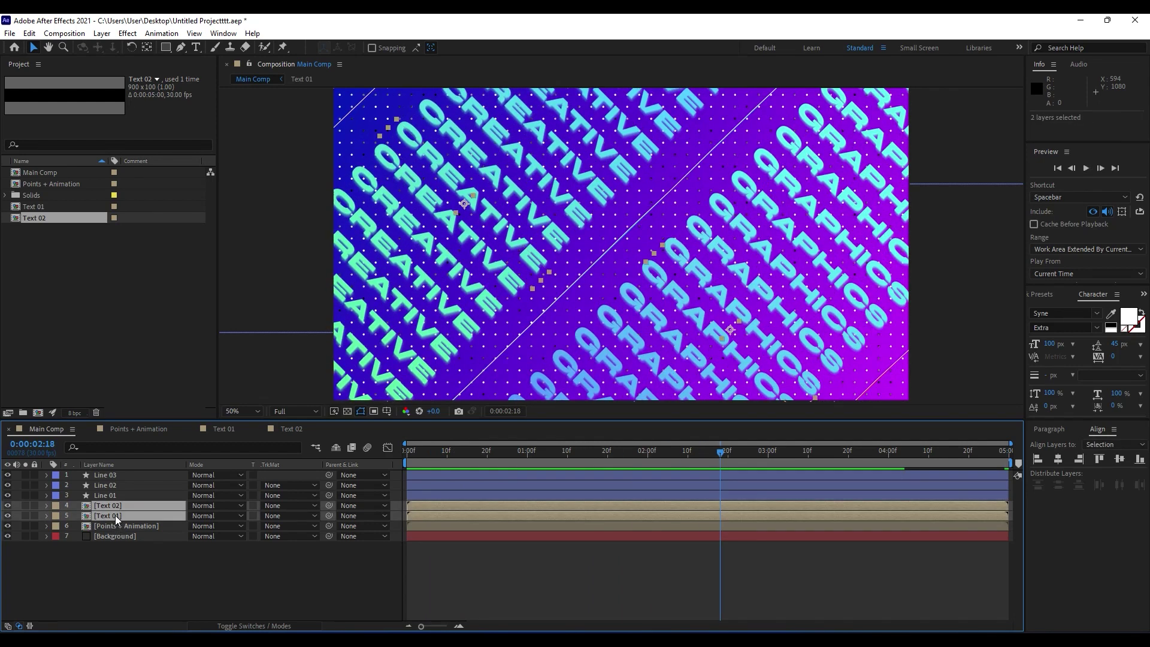
right_click(116, 519)
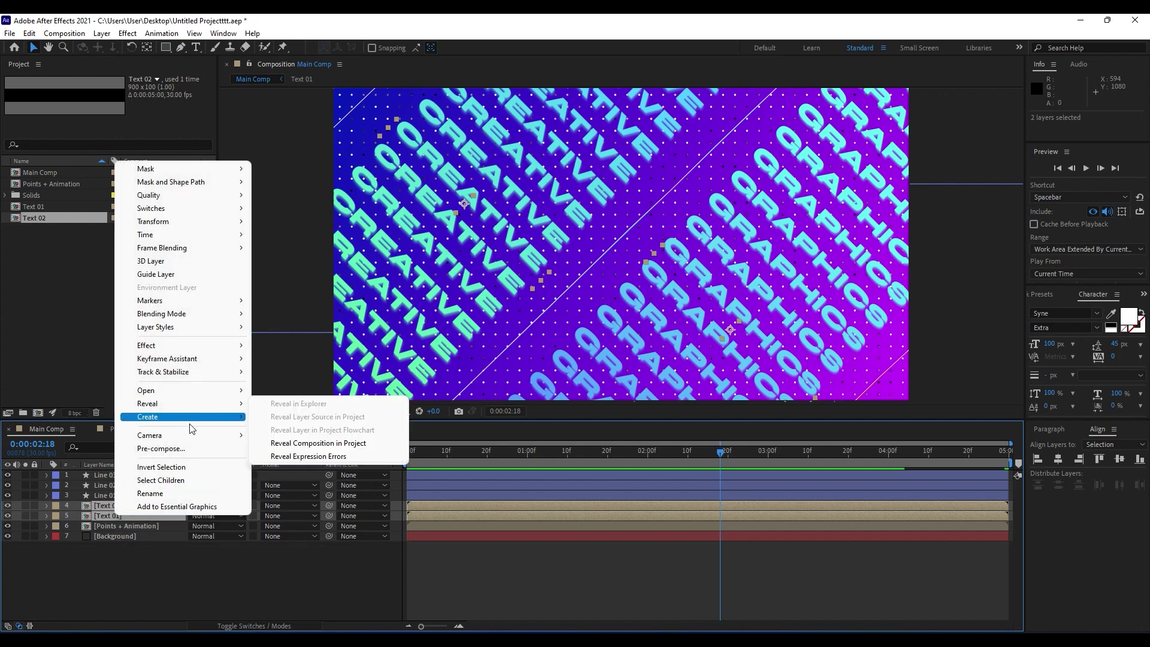
click(174, 448)
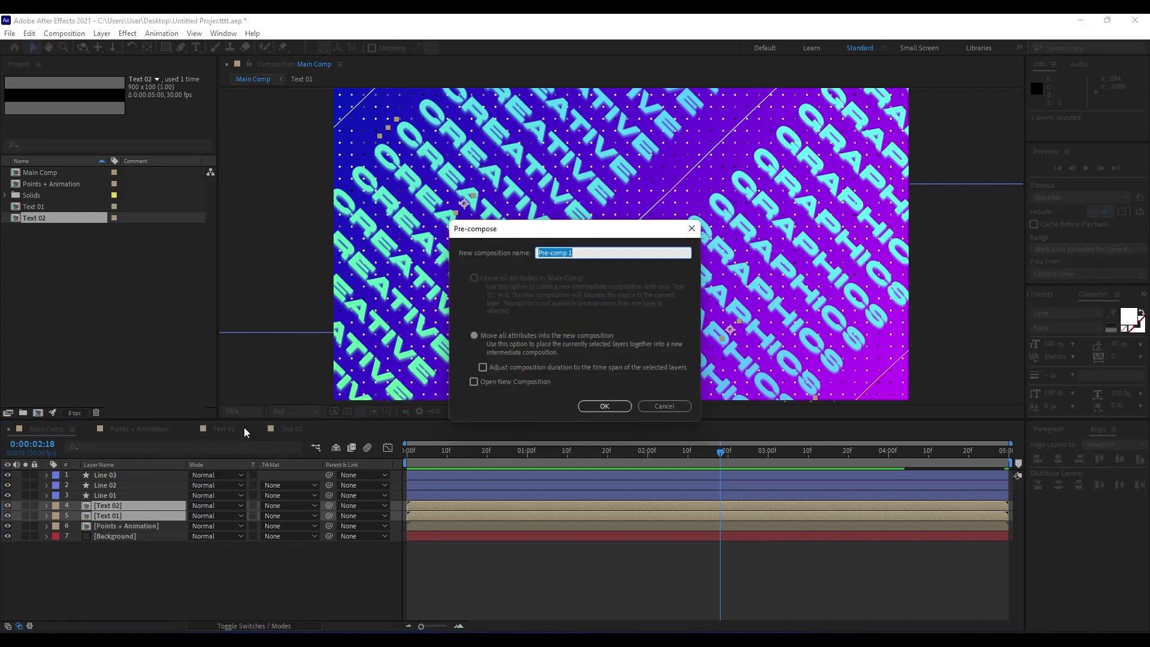
text(Texts)
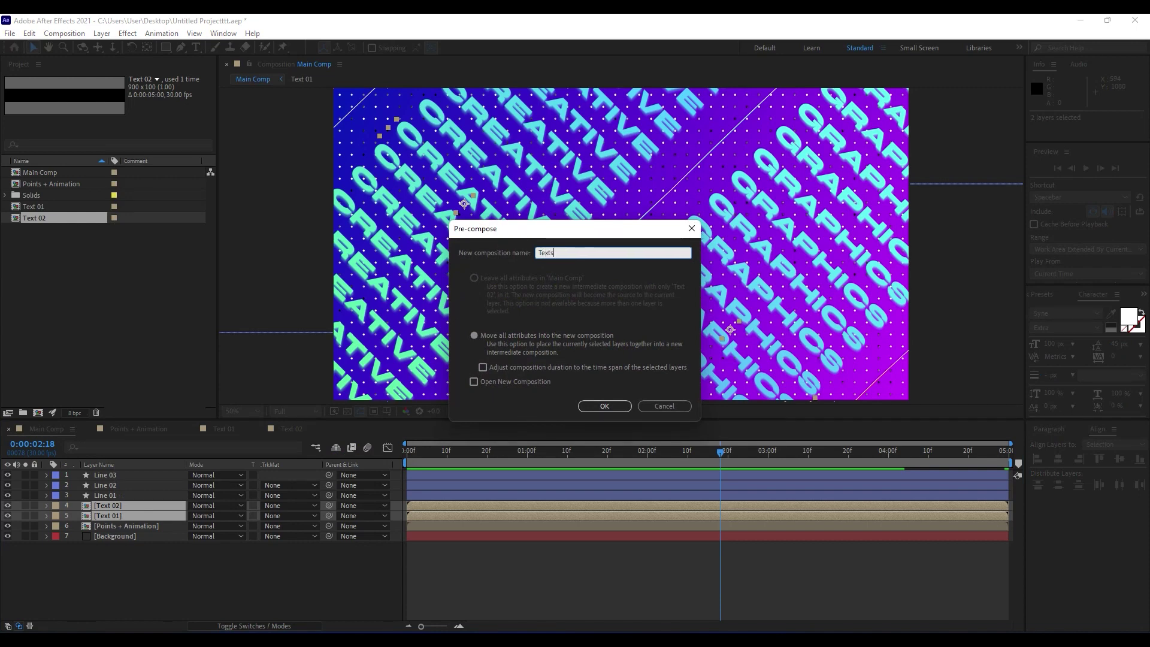
key(Return)
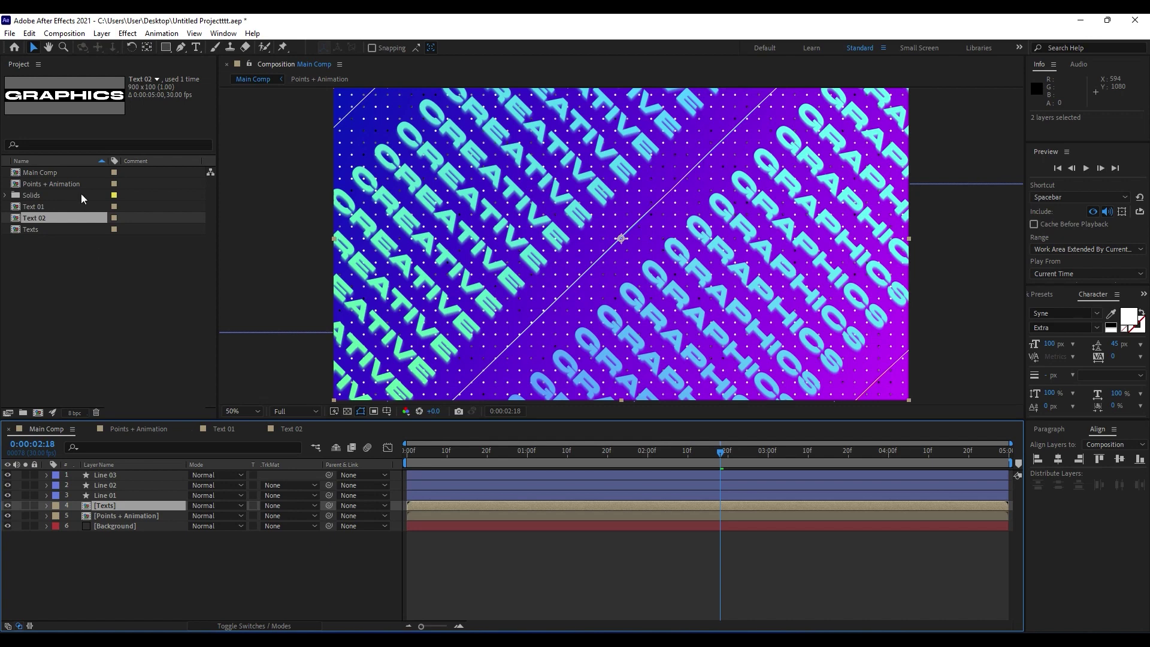
Step: Duplicate the Points + Animation composition in the project and name the copy Matte
click(48, 185)
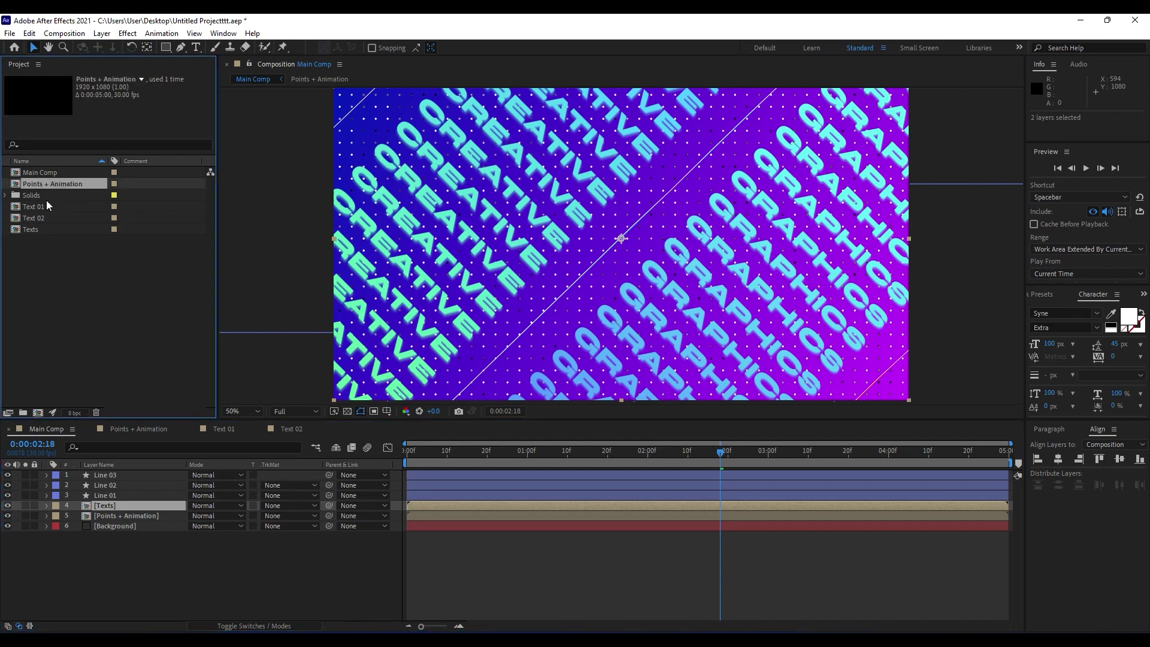
key(ctrl+d)
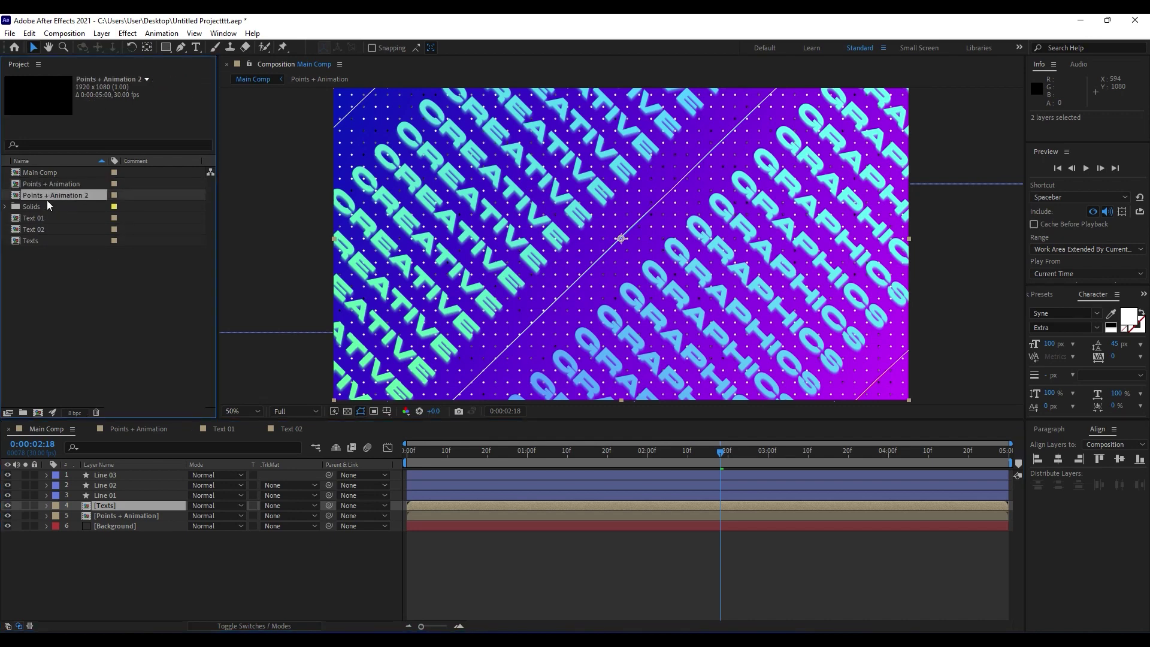
key(Return)
text(Ma)
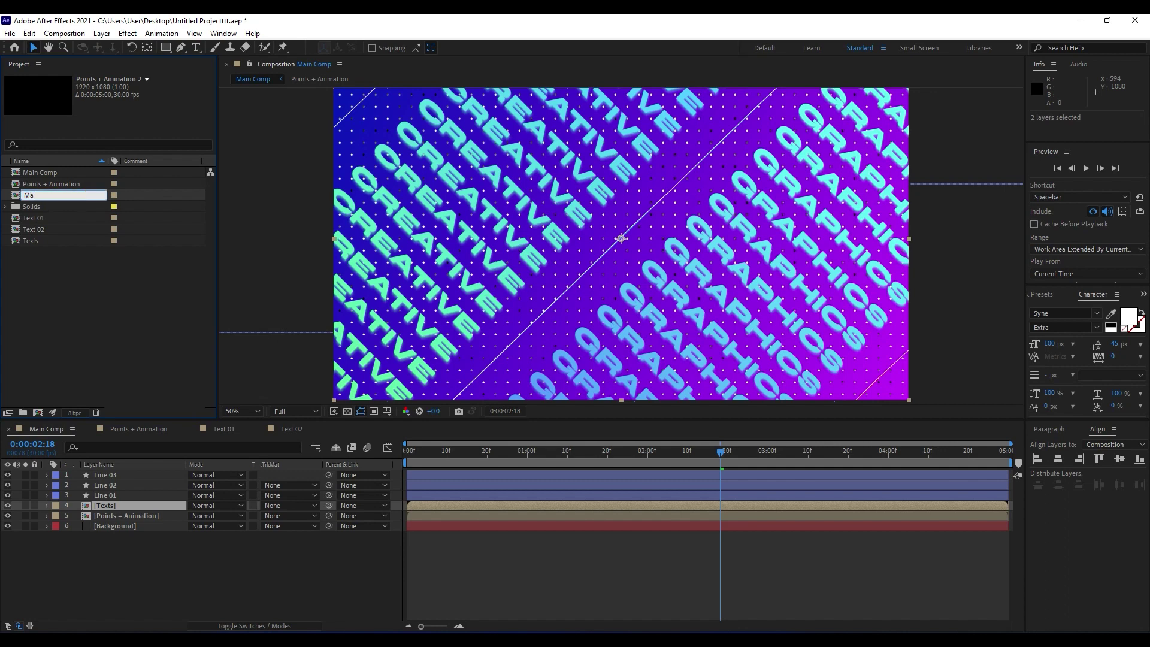
text(tte)
click(70, 305)
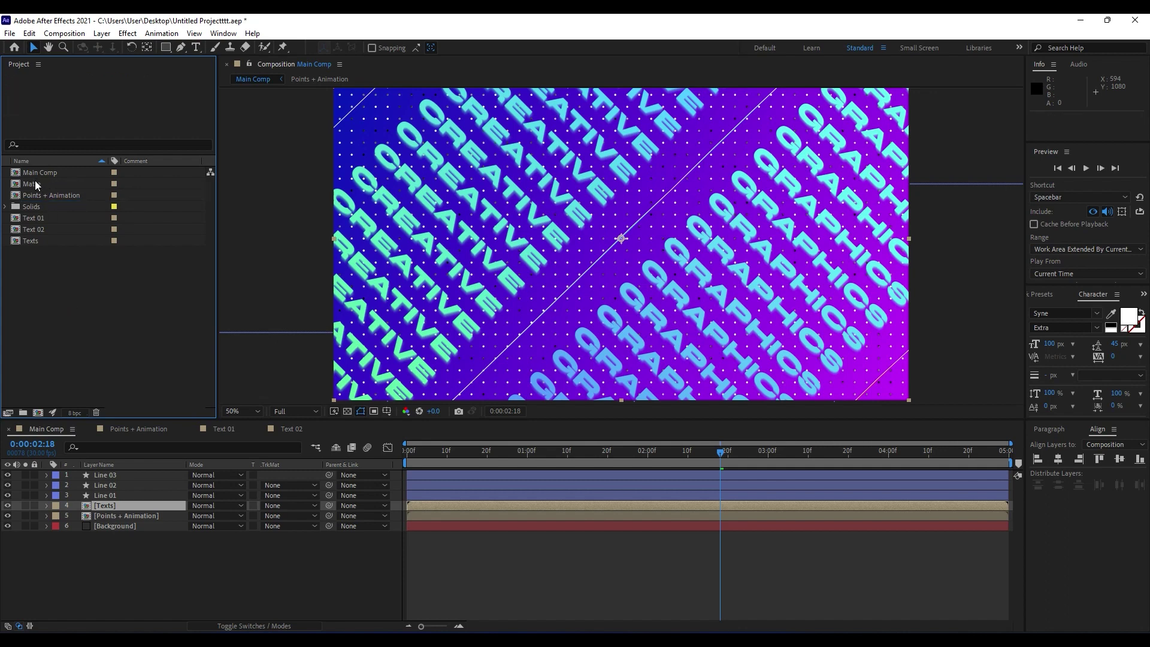
Step: Place the Matte composition directly above Texts, set Texts' track matte to Luma Inverted Matte, and preview the result
drag(36, 184, 150, 505)
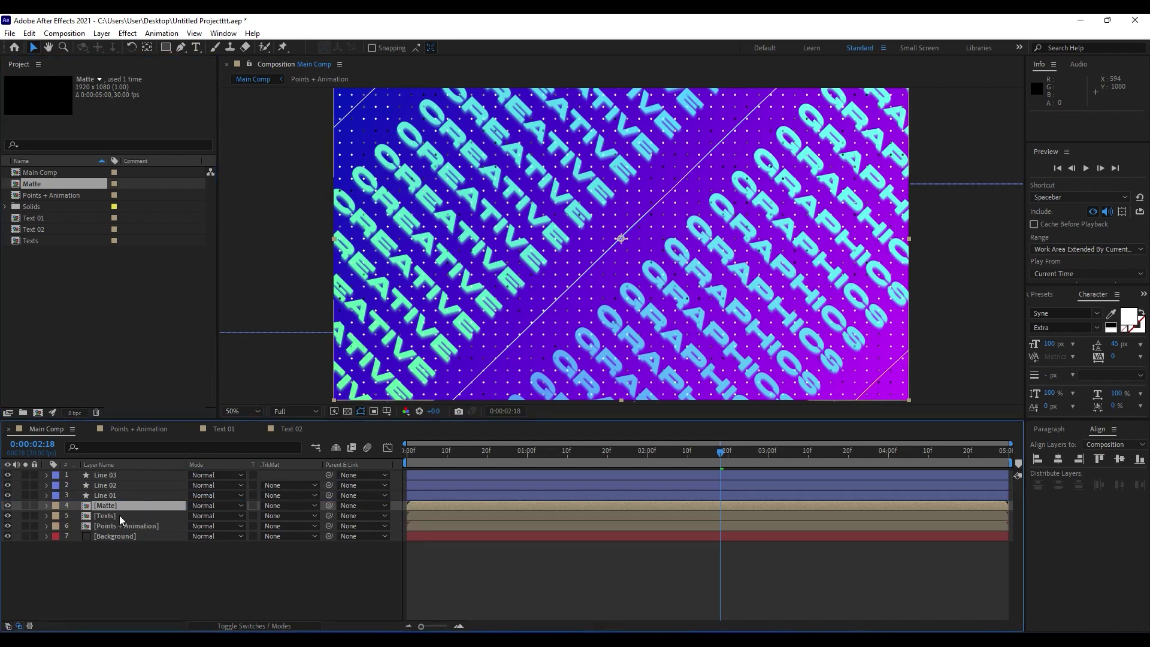
click(109, 509)
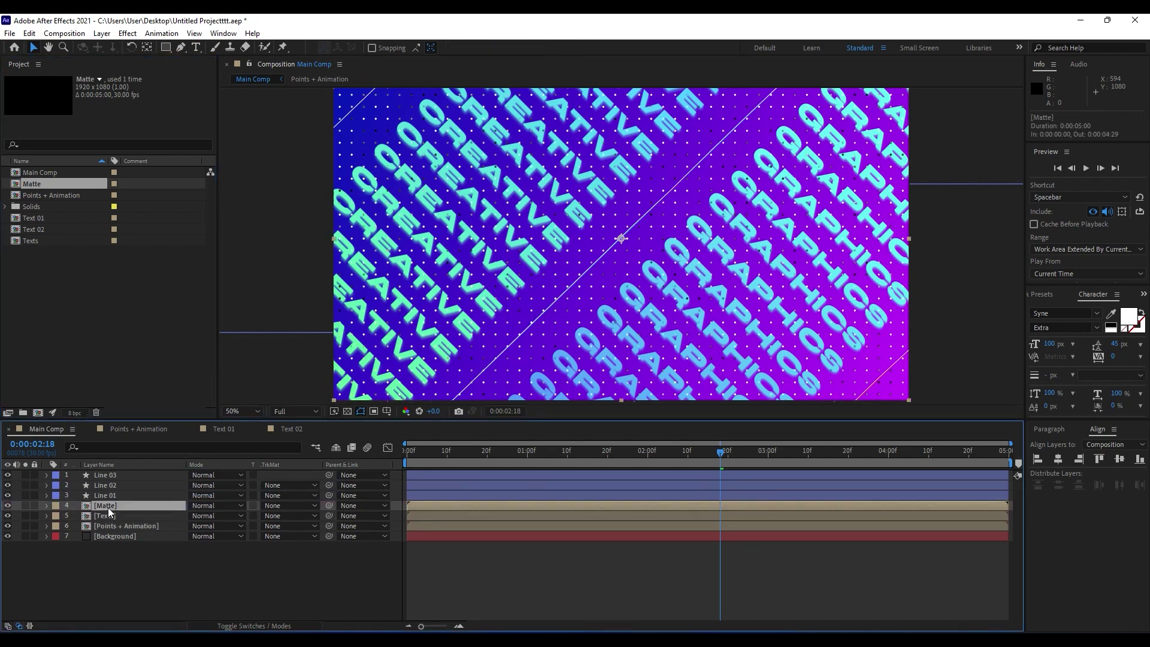
click(108, 516)
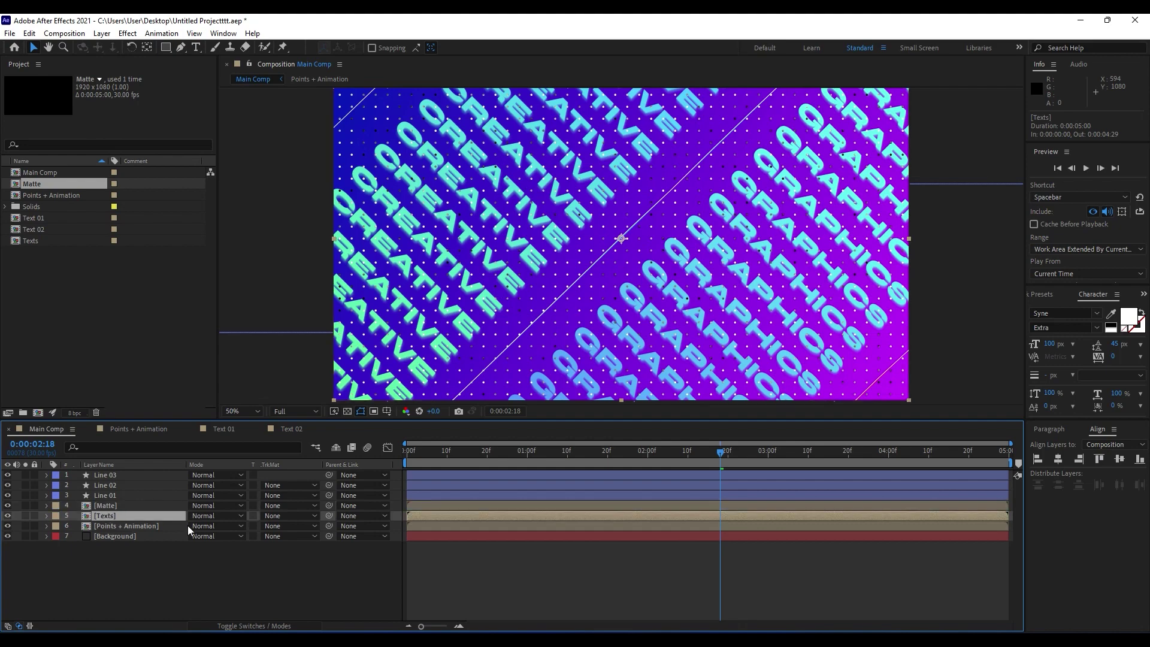
click(289, 516)
click(327, 587)
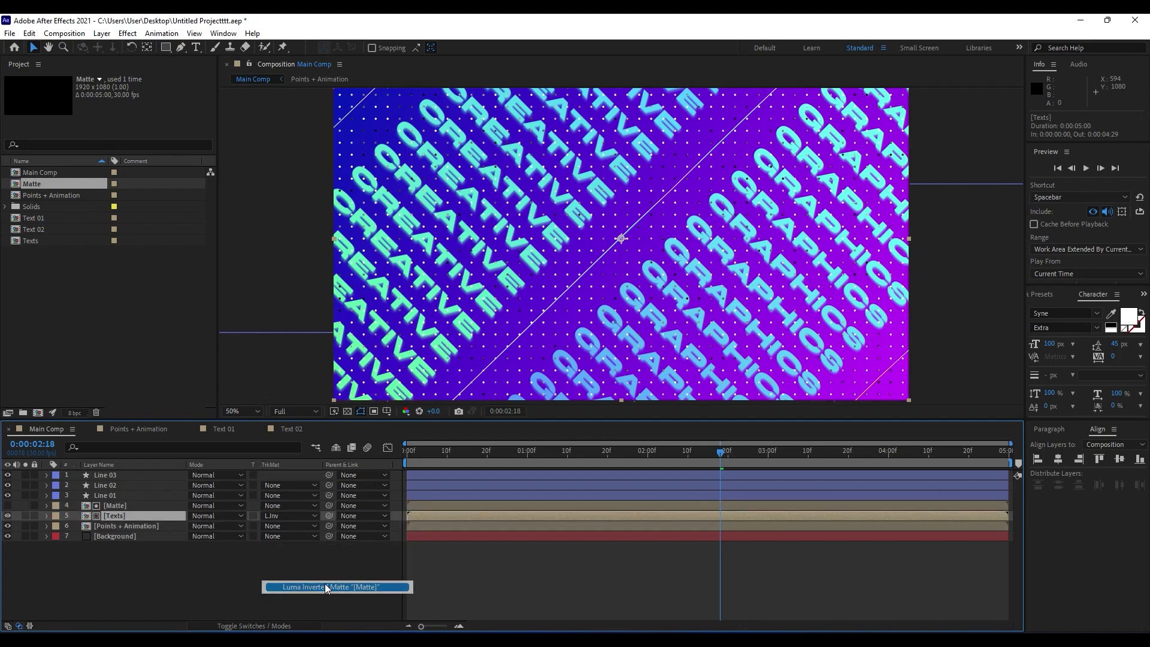
drag(498, 459, 671, 459)
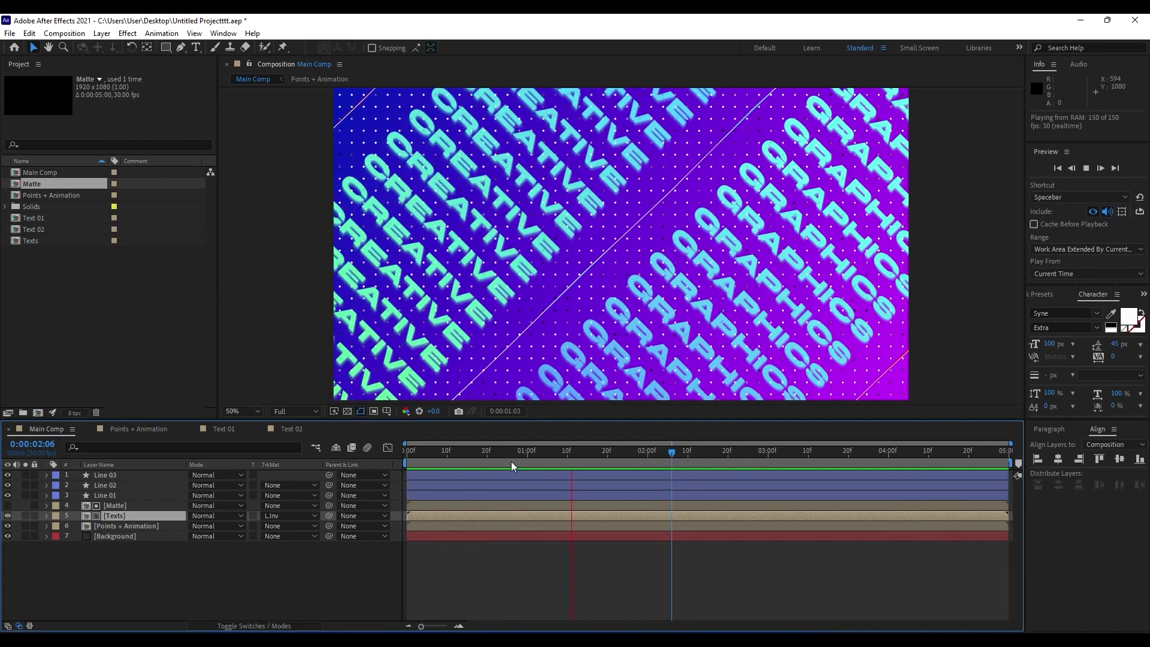
key(space)
Step: Create an adjustment layer at the top of Main Comp and apply the CC Spotlight effect to it
click(150, 593)
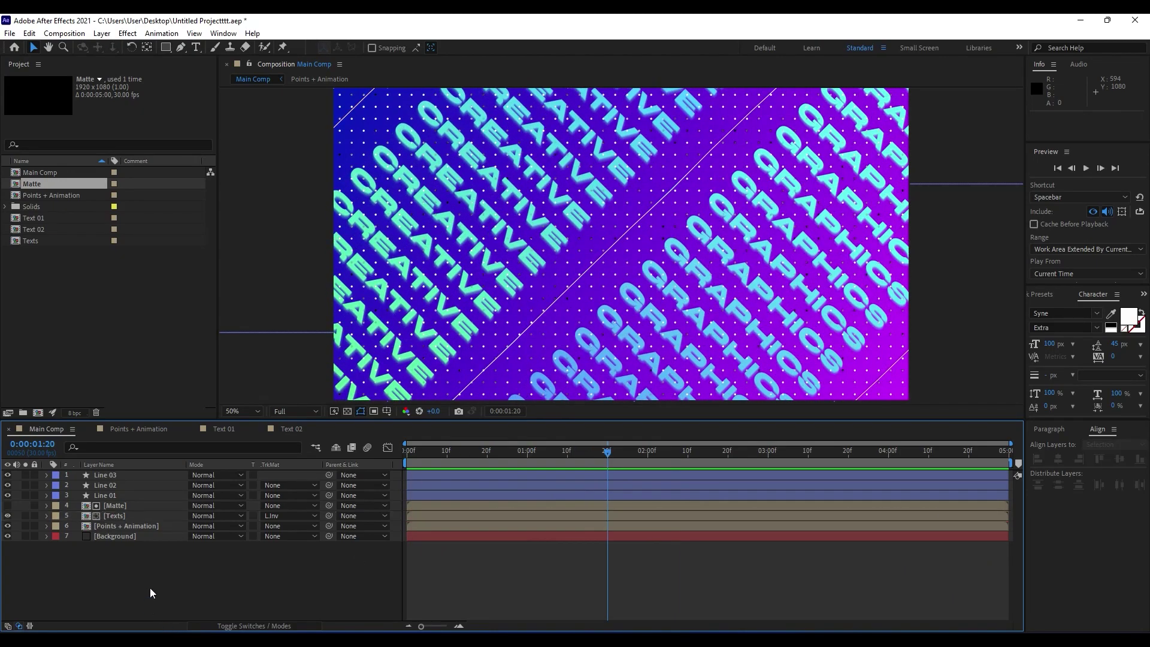
right_click(151, 592)
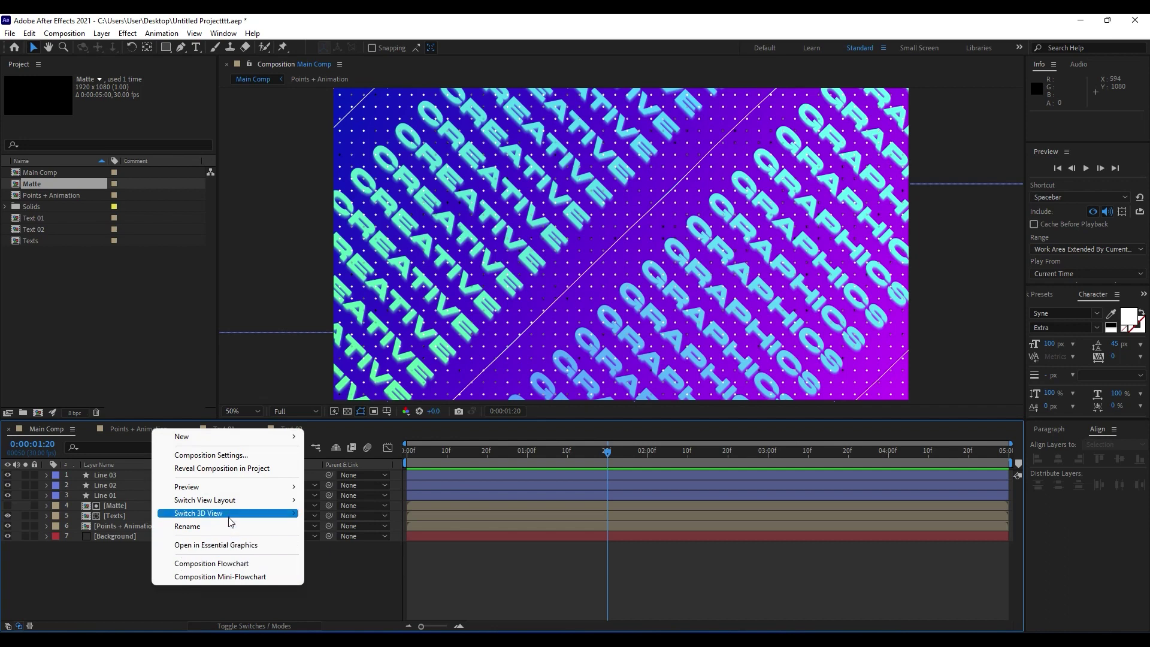
mouse_move(221, 436)
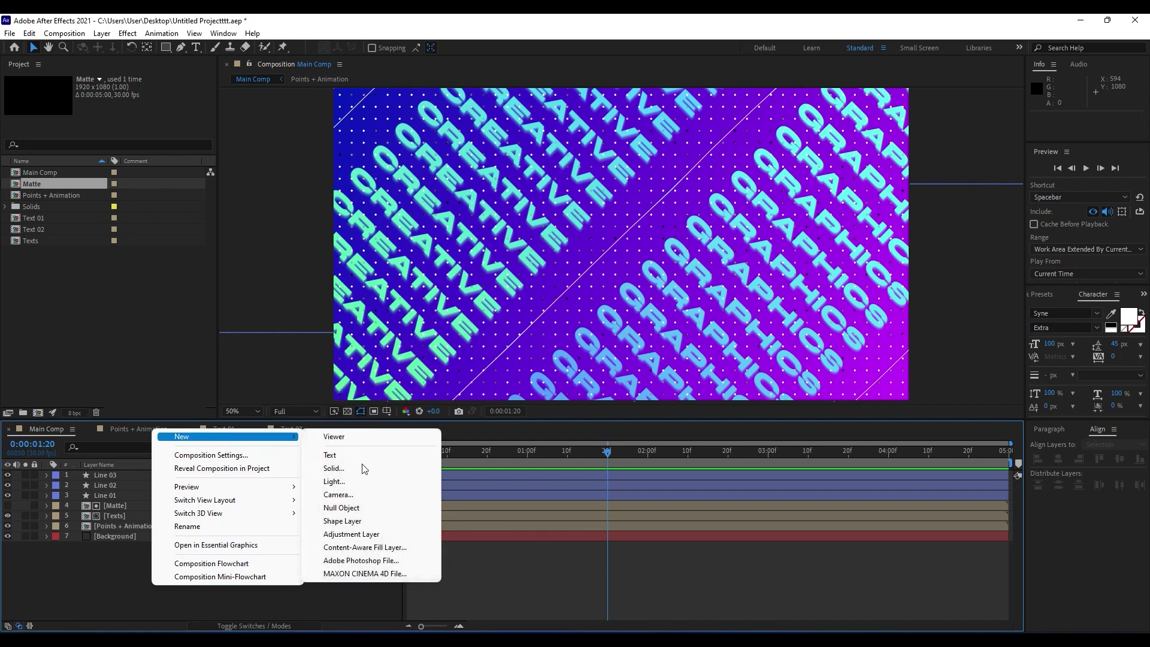
click(364, 533)
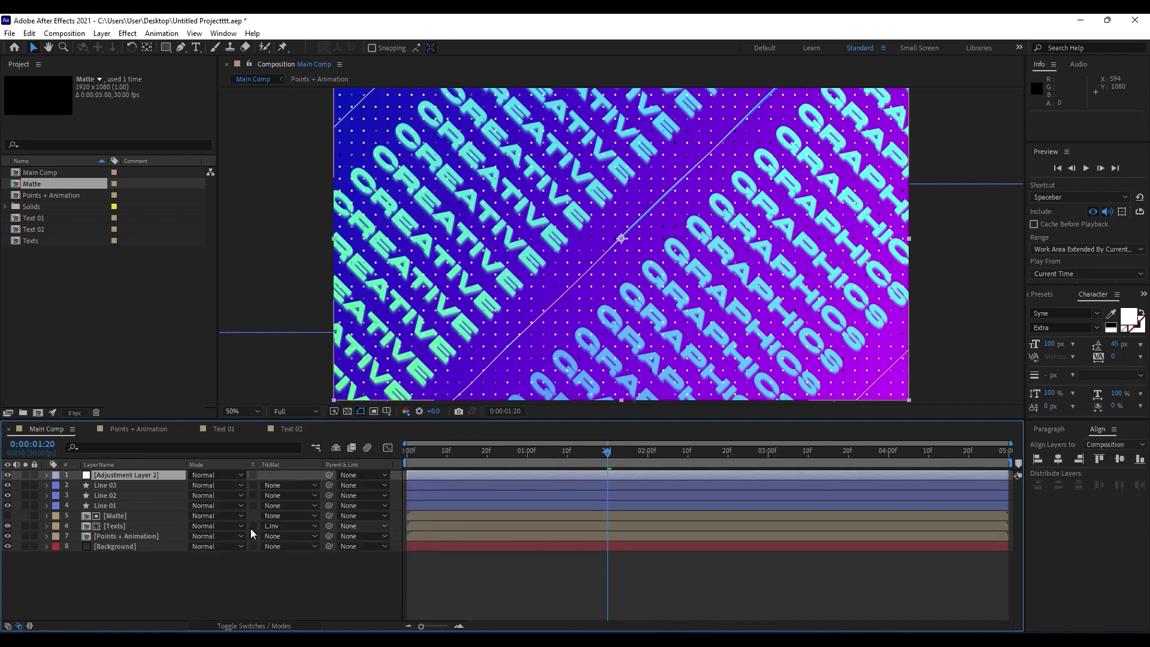
key(ctrl+5)
click(1069, 307)
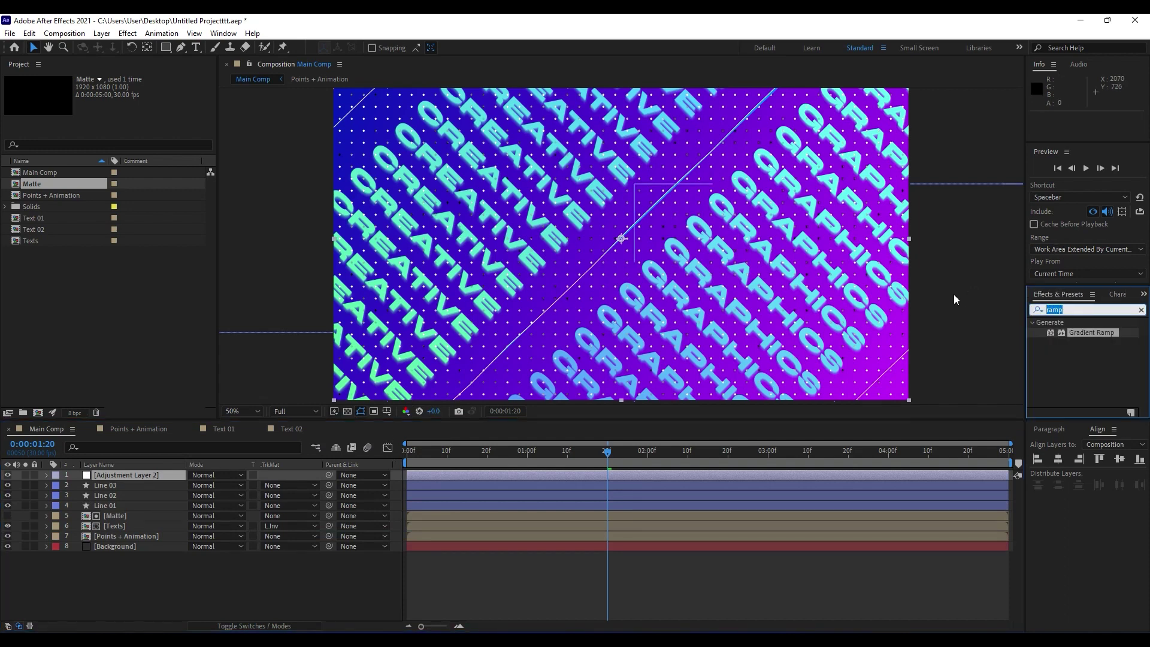
text(spotl)
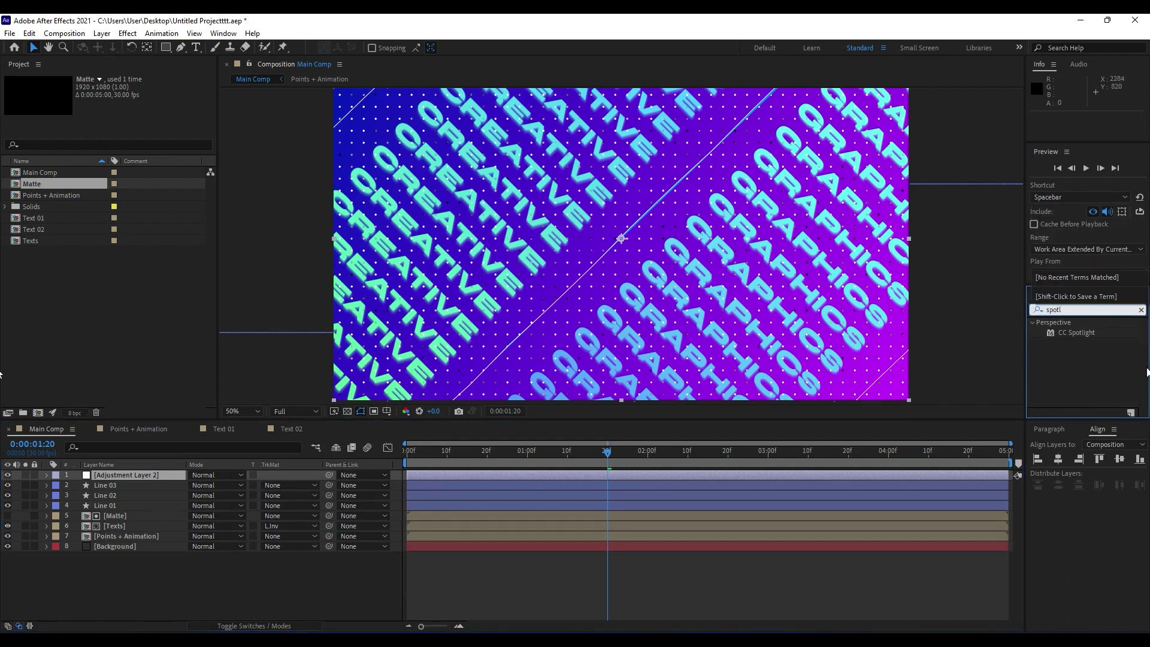
double_click(1077, 333)
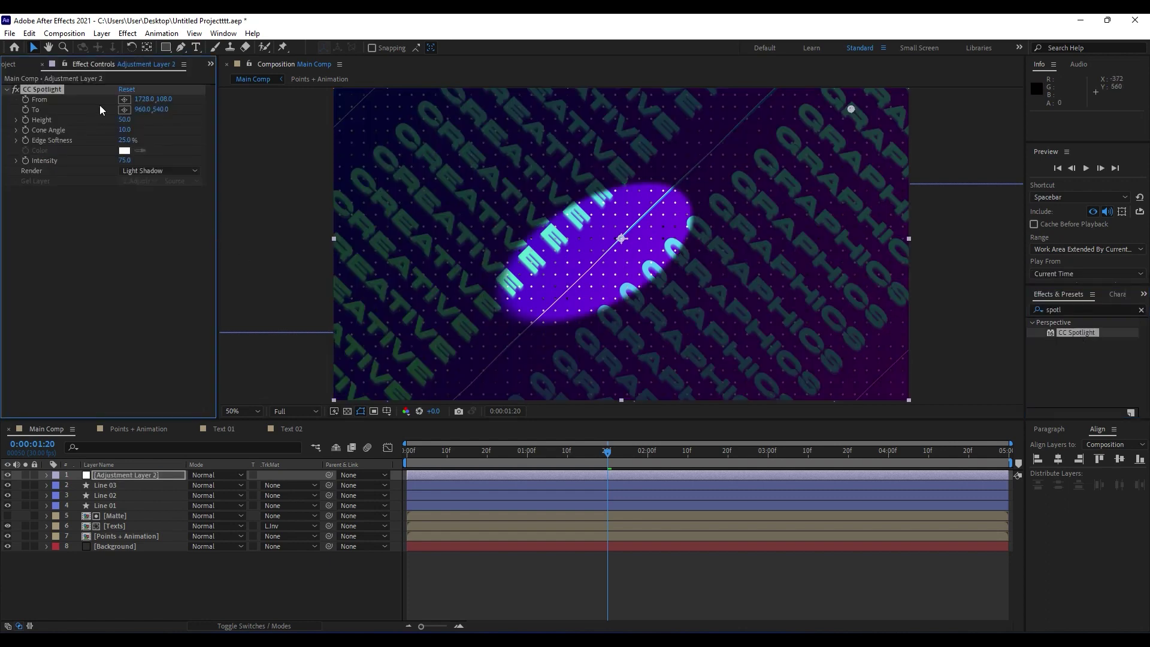
Step: Place the CC Spotlight's From point just outside the frame's upper-right corner, at about 1962, 50
click(124, 99)
click(921, 94)
key(comma)
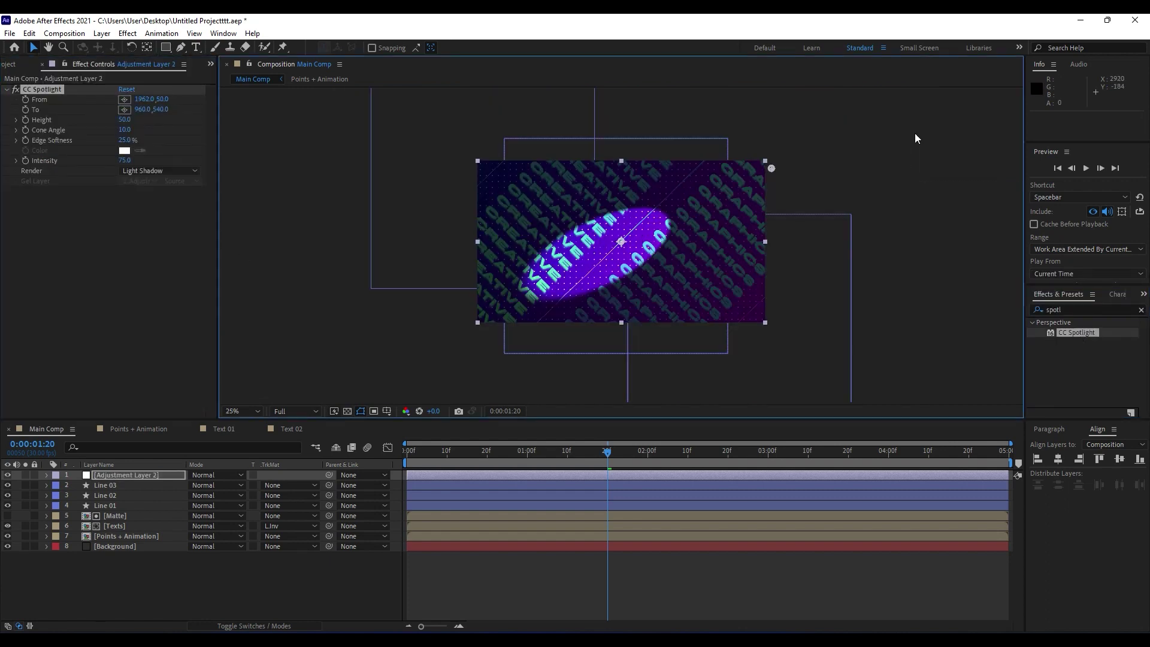
Step: Place the CC Spotlight's To point beyond the frame's lower-left corner at about -380, 1304, and move From out to about 3566, -826
click(123, 109)
click(420, 356)
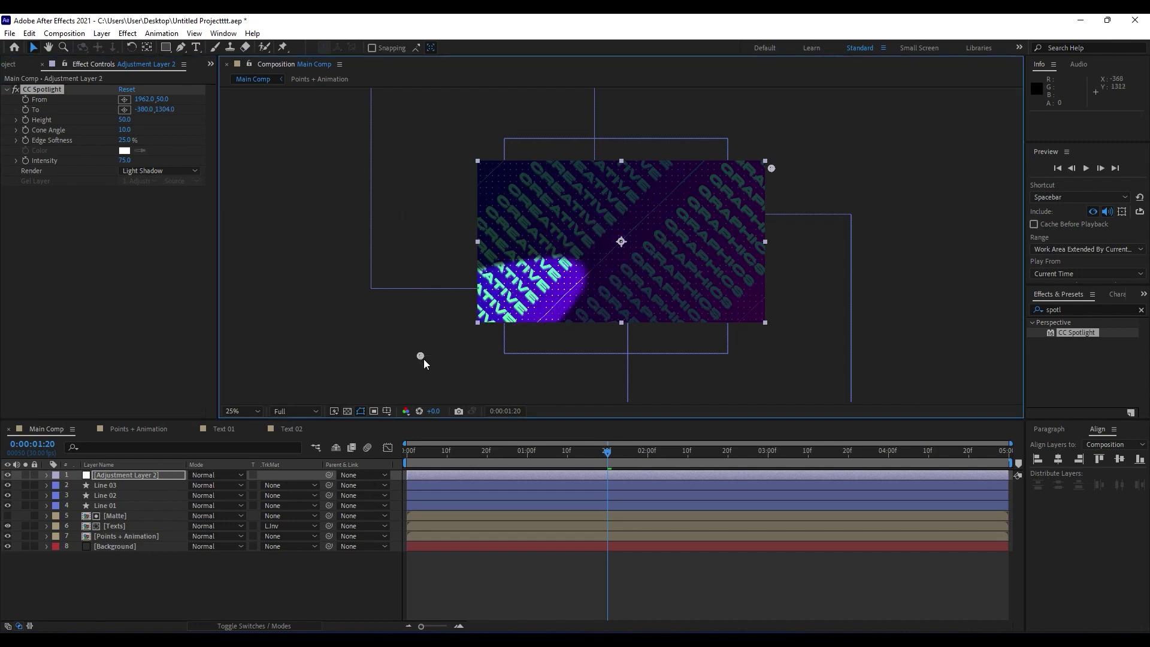
drag(771, 170, 1011, 41)
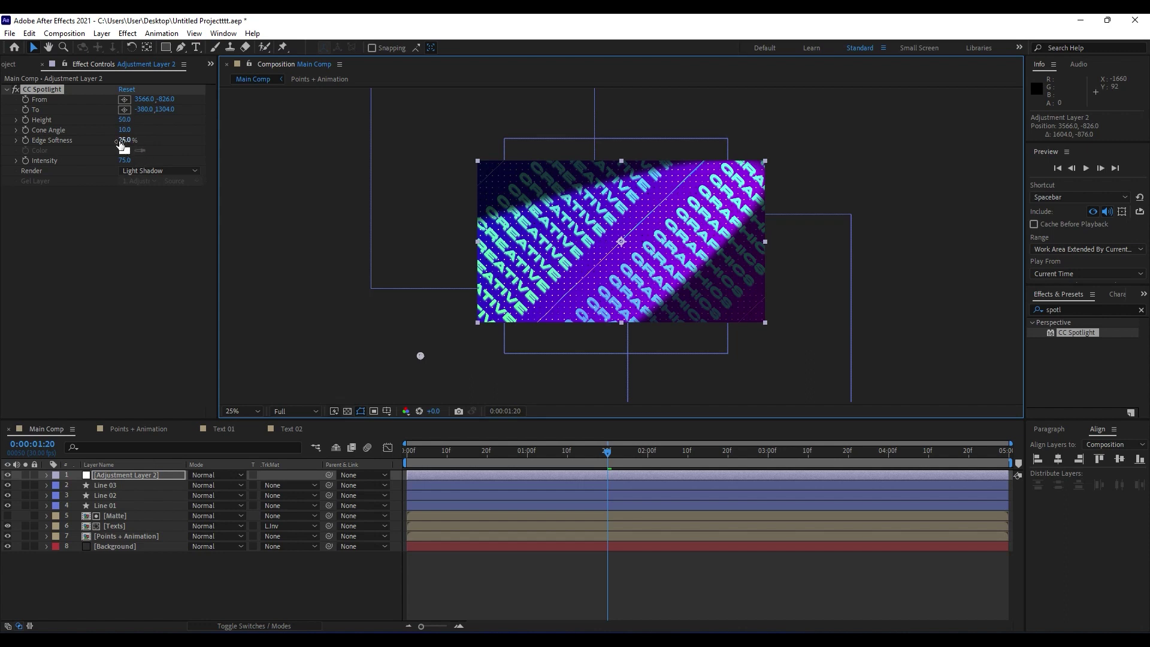
Step: Set the spotlight's Height to 40, Cone Angle to 12.6 and Edge Softness to 100%, and shift its To point to about -280, 1320
mouse_move(124, 140)
mouse_down()
mouse_move(168, 139)
mouse_move(118, 122)
mouse_move(138, 133)
mouse_up()
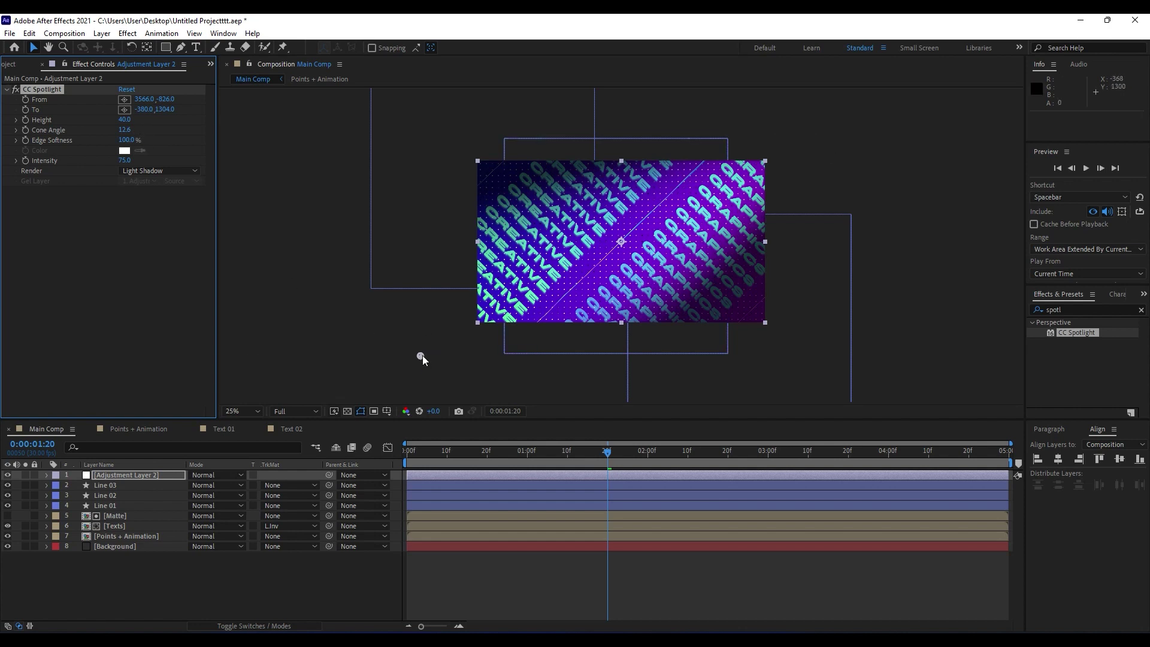
drag(422, 358, 437, 360)
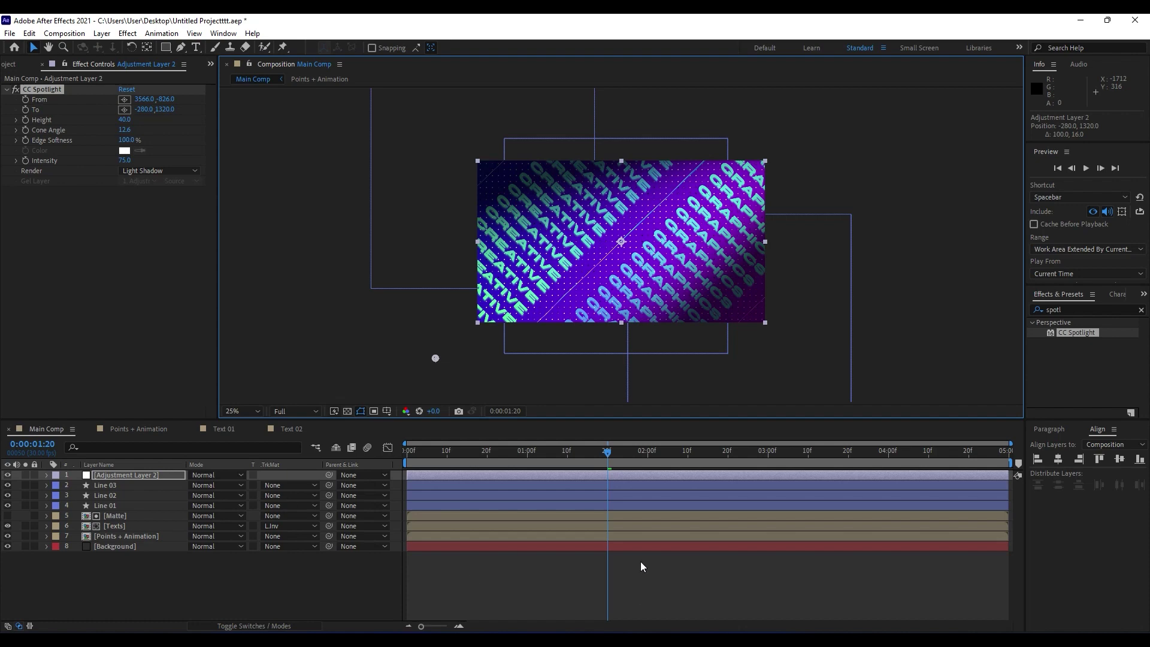
click(192, 546)
click(94, 582)
key(period)
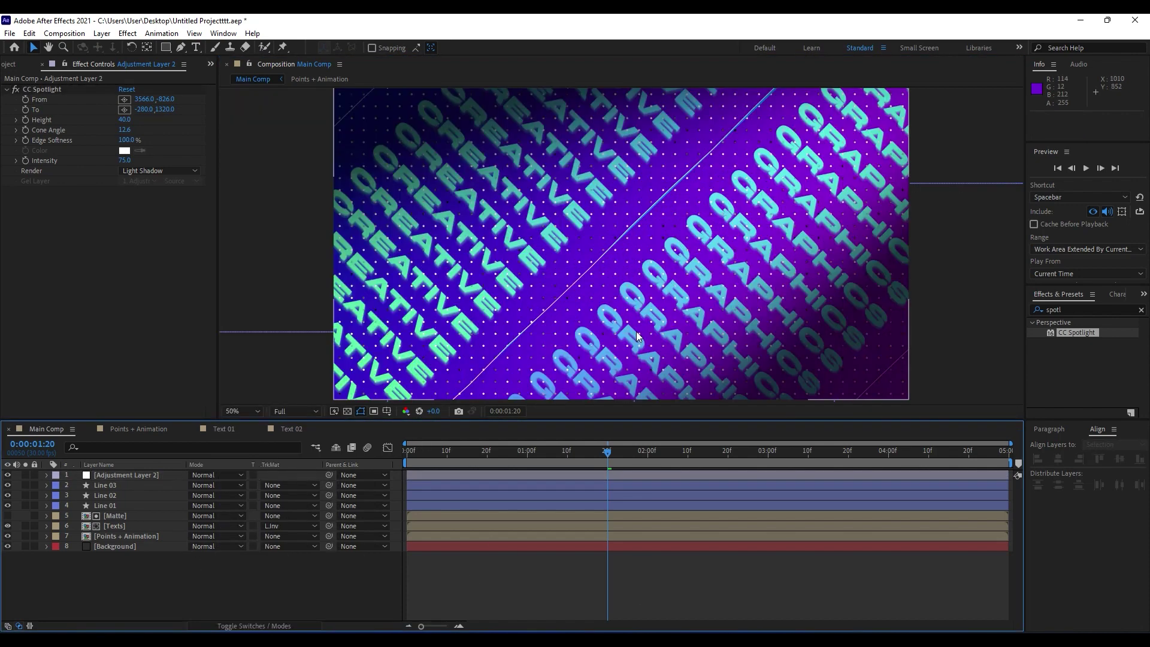
Step: Rename the adjustment layer carrying the CC Spotlight effect to Spotligh
click(136, 475)
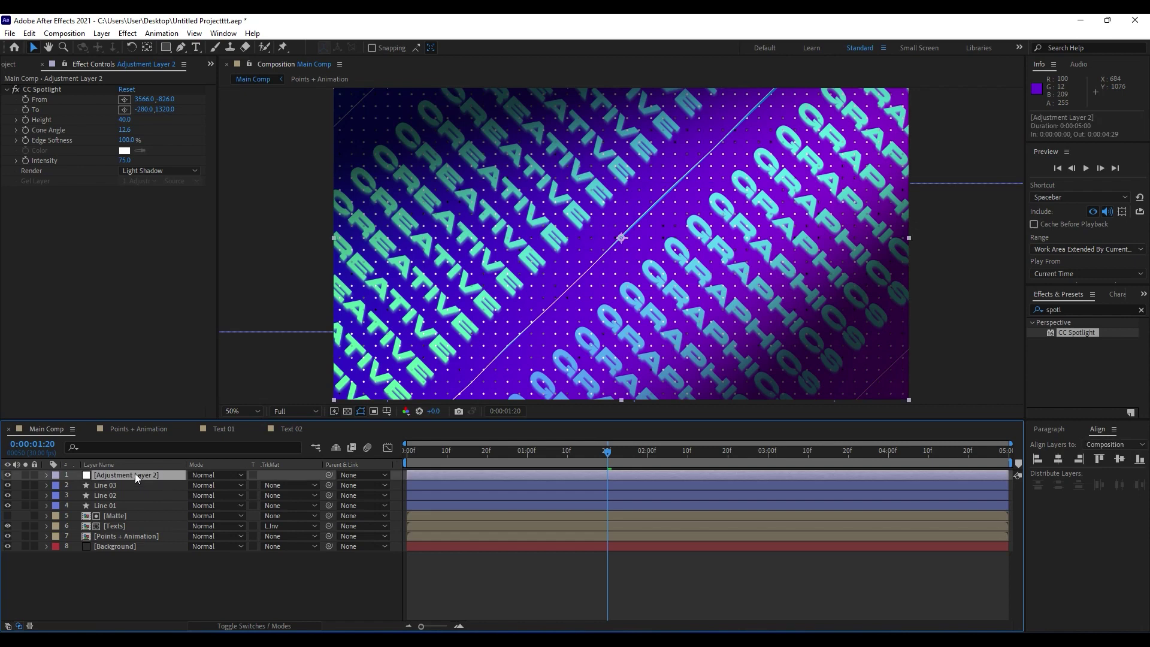
key(Return)
text(Spotligh)
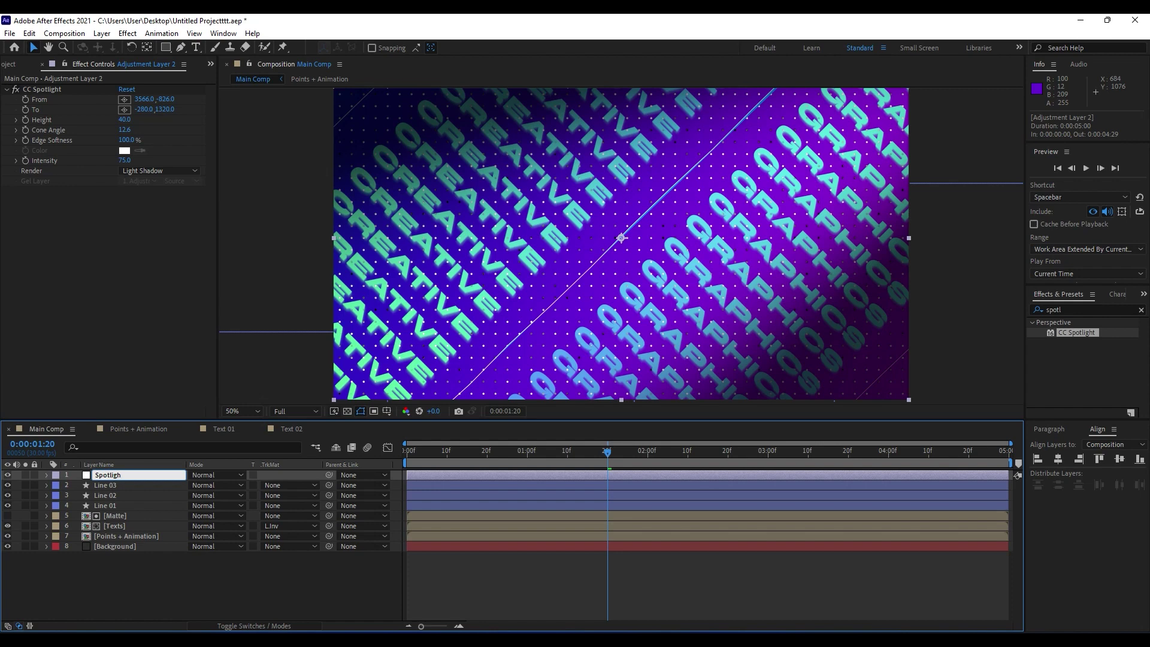
key(Return)
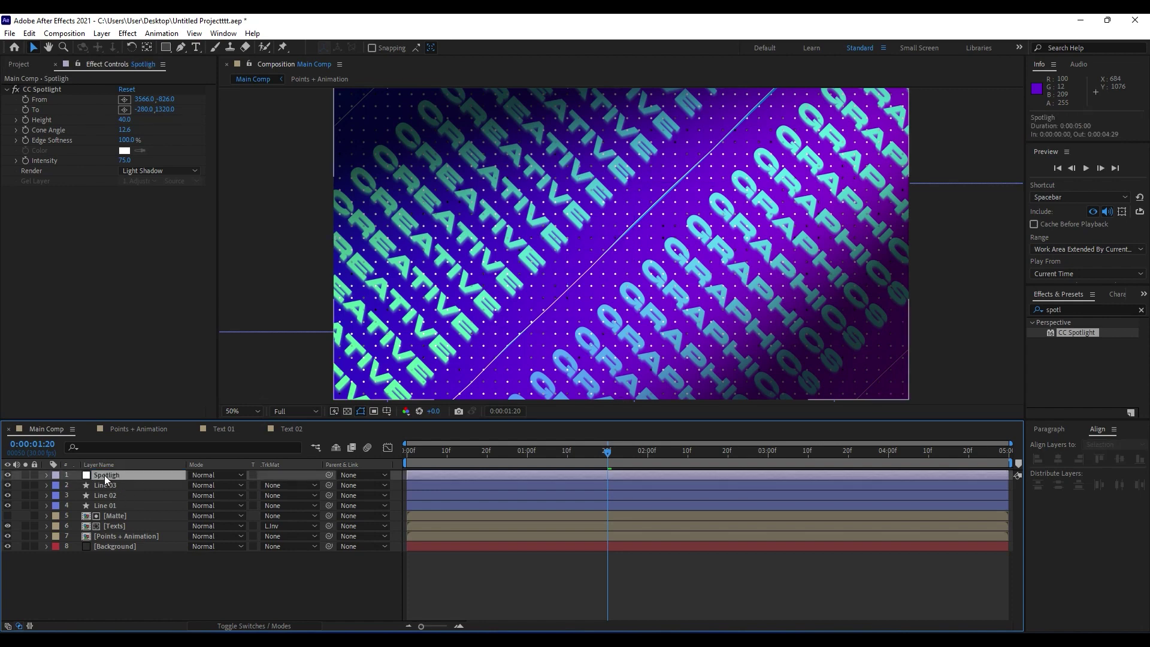
Step: Set the Spotligh layer's opacity to 80% and preview the Main Comp animation
key(t)
drag(197, 484, 186, 485)
click(193, 485)
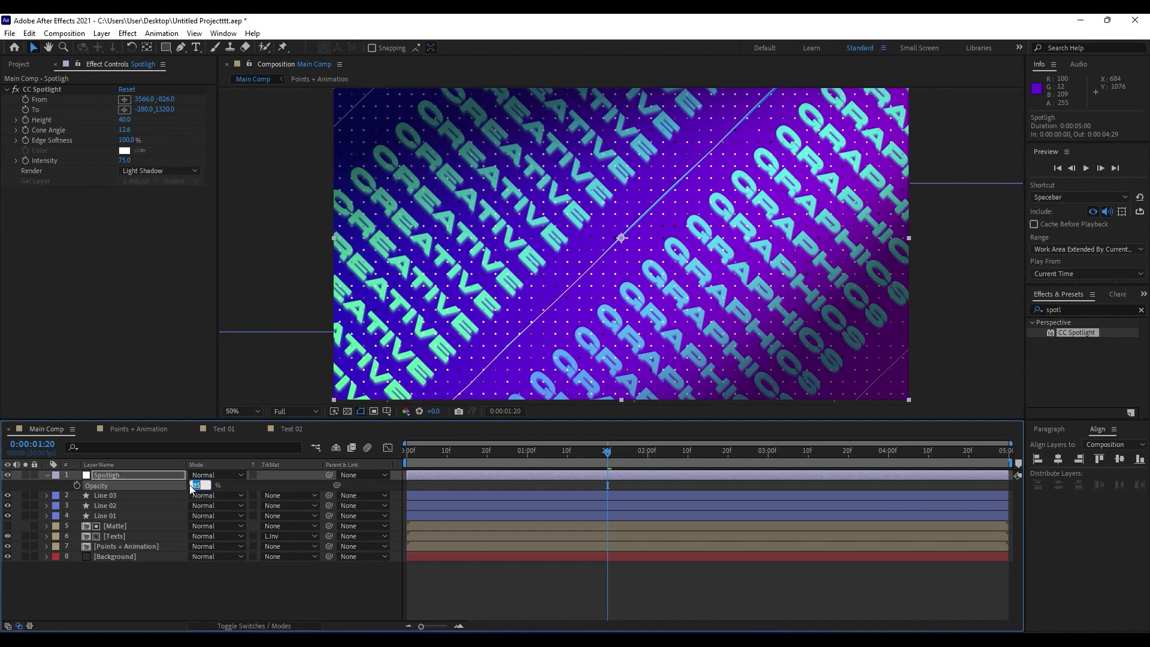
text(80)
click(138, 592)
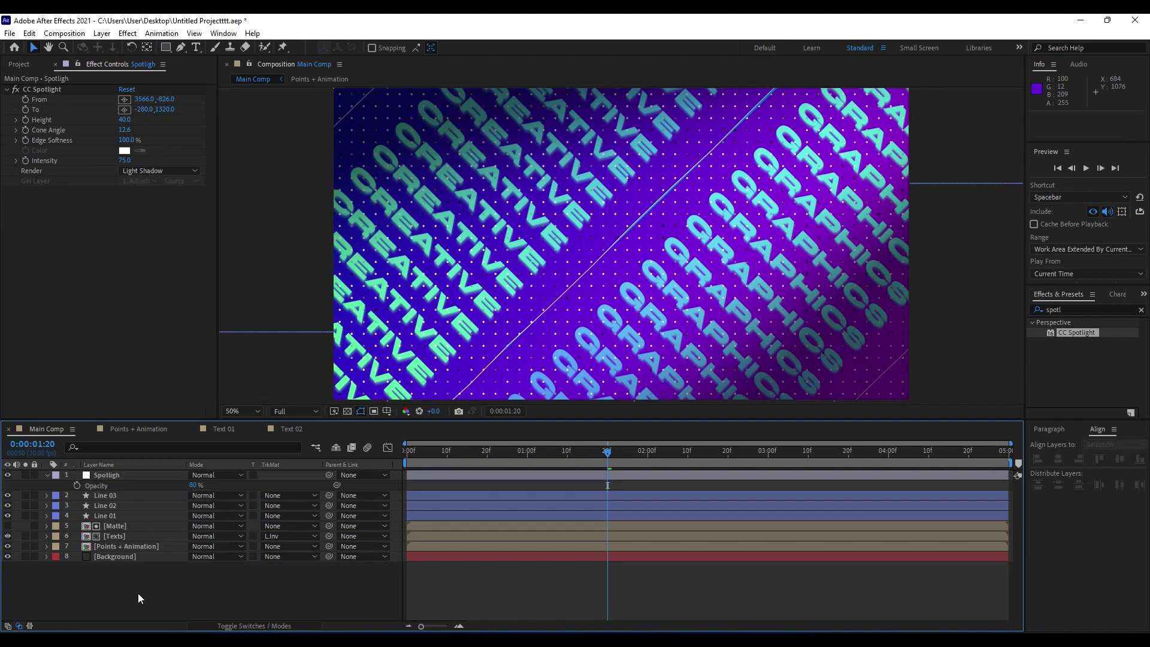
key(space)
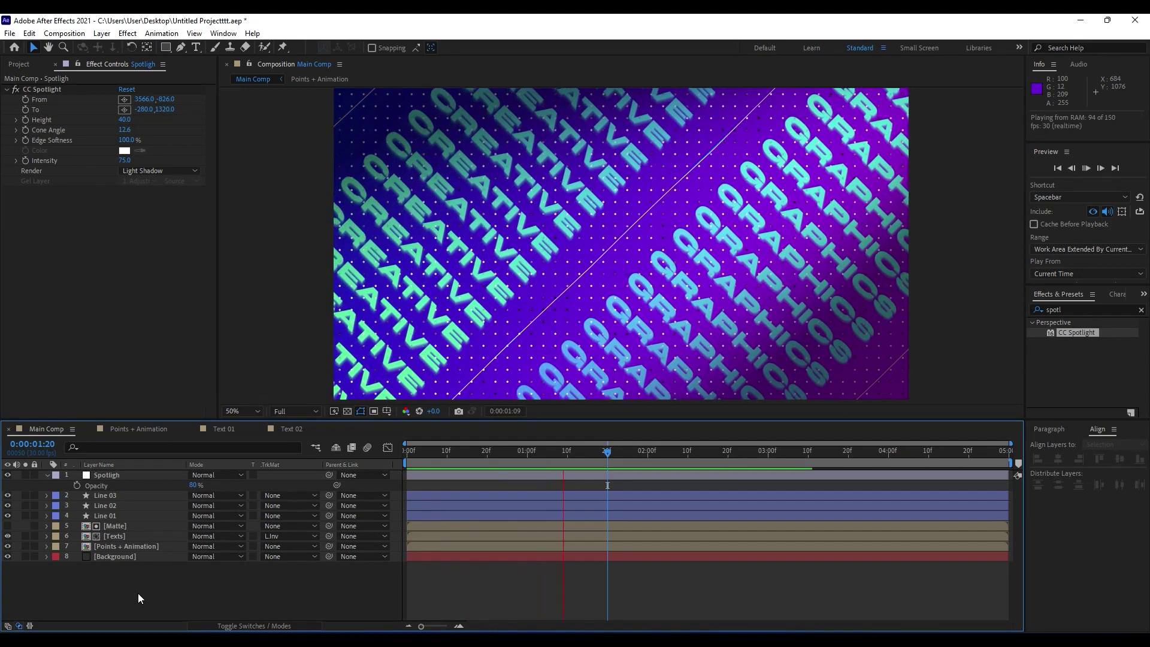